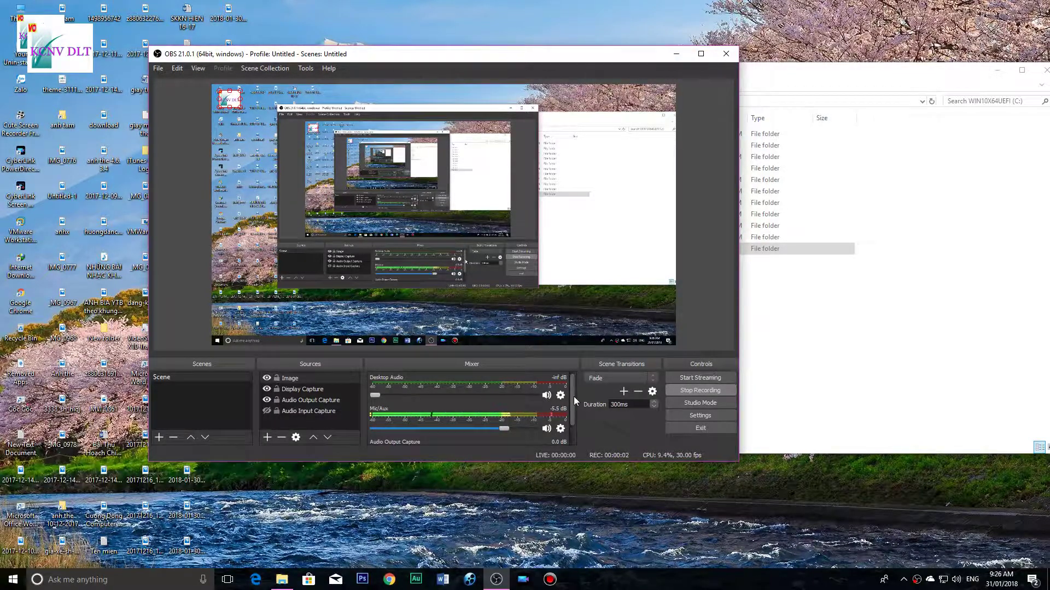
- Minimize the OBS window, move the C: drive folder window clear of the desktop icons, and refresh the desktop
scroll(572, 405, "down", 2)
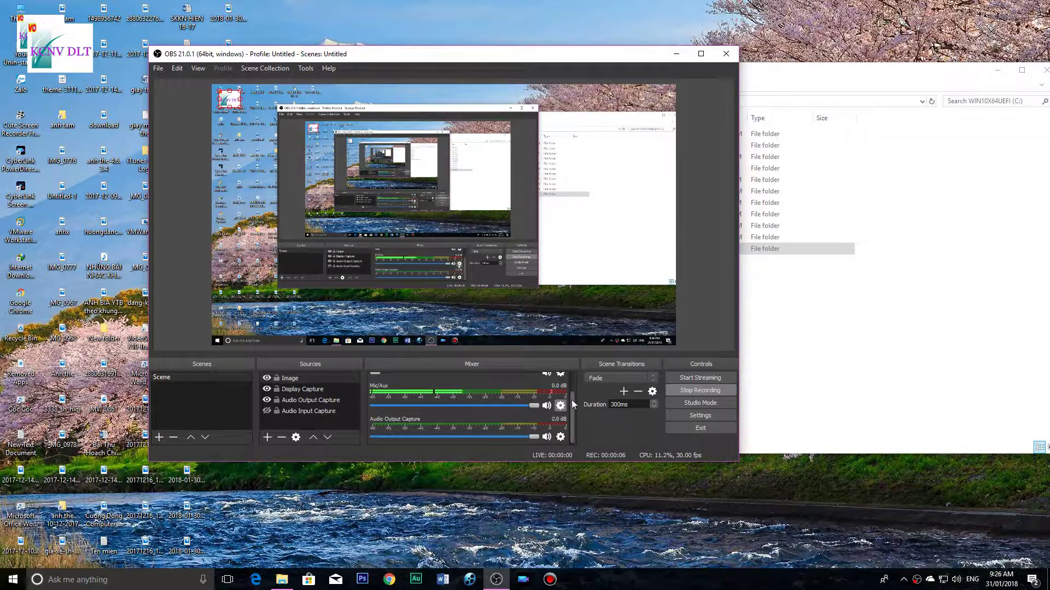
left_click(676, 54)
left_click_drag(670, 71, 415, 85)
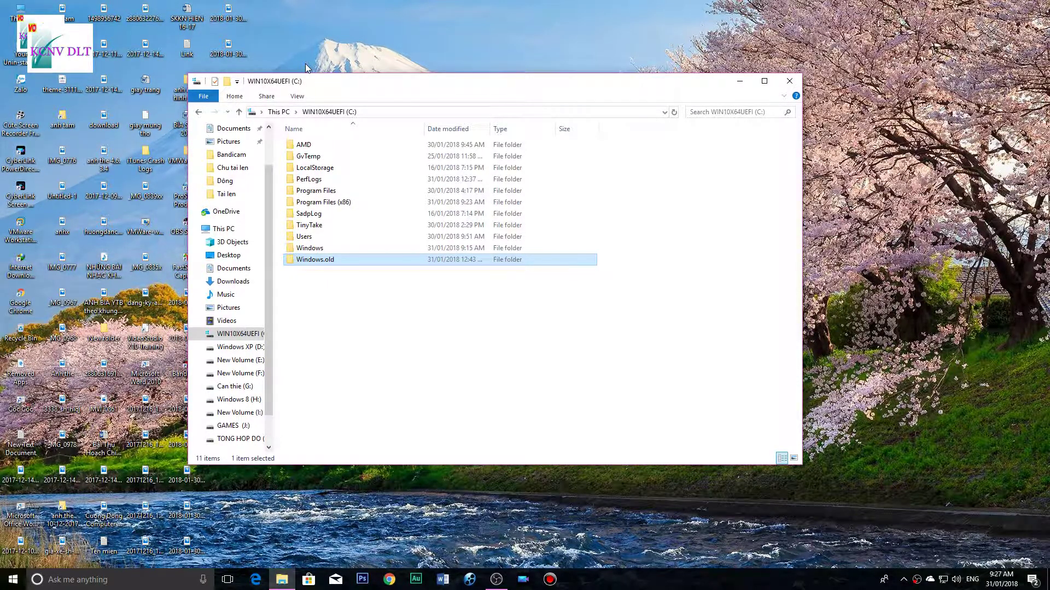
left_click_drag(333, 92, 518, 105)
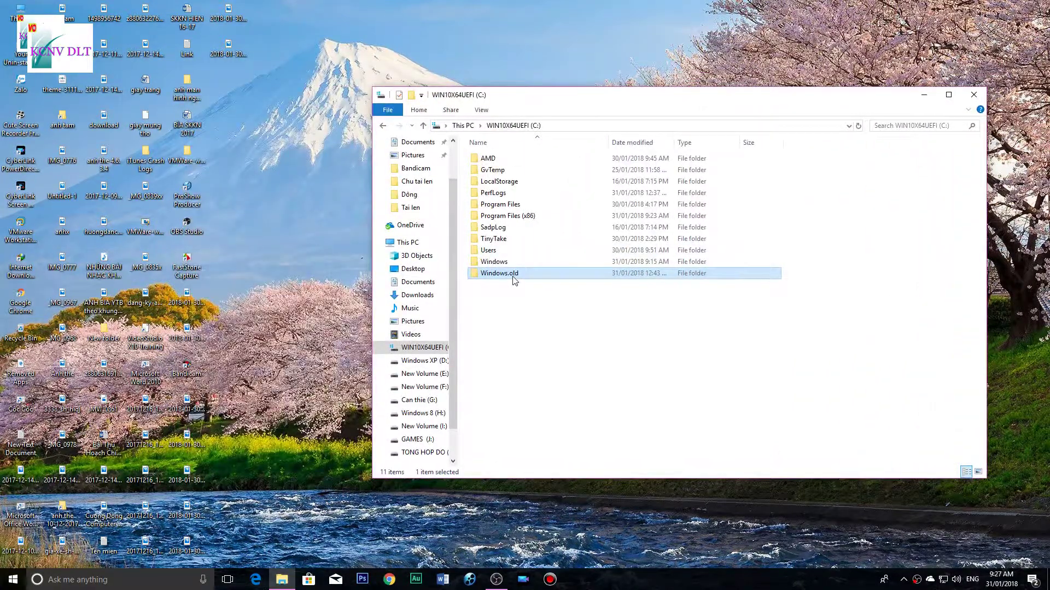
left_click(346, 283)
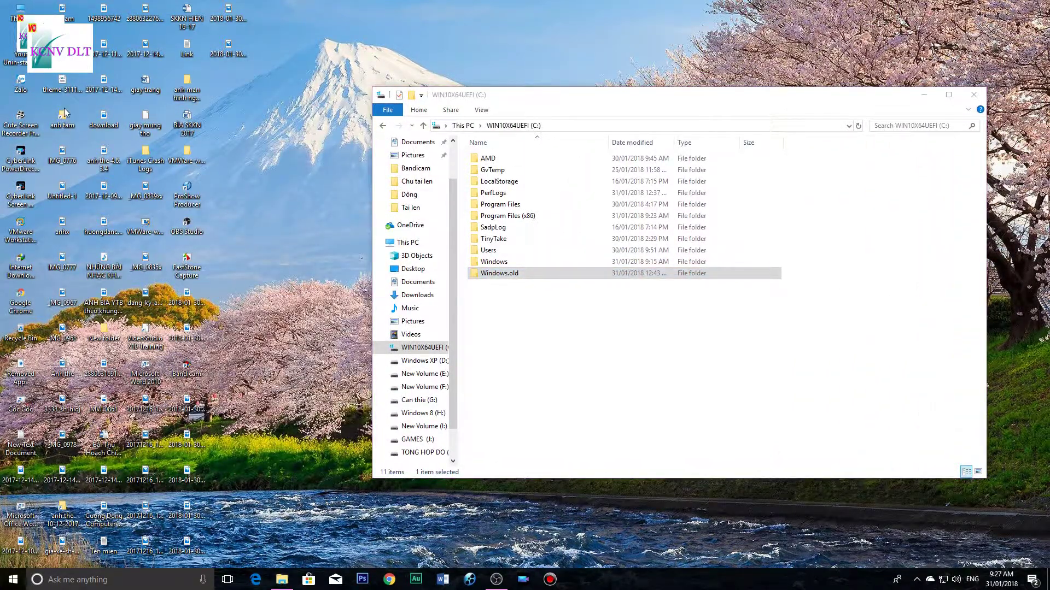
right_click(239, 162)
left_click(229, 167)
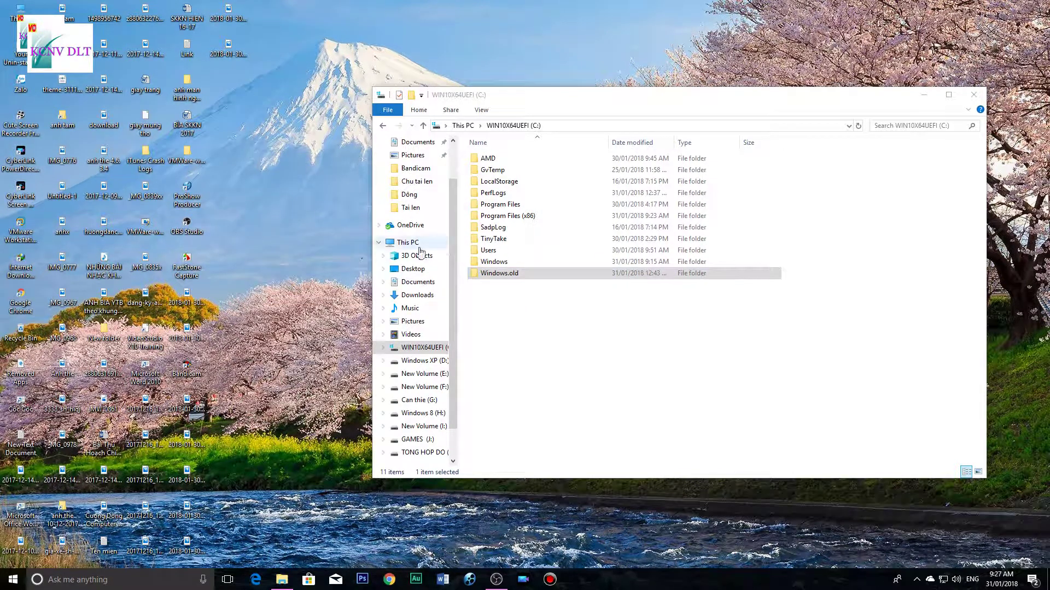
- Open the Windows.old folder on drive C: and examine its contents, including its Program Files (x86) subfolder
double_click(508, 276)
left_click_drag(615, 95, 539, 89)
left_click(440, 167)
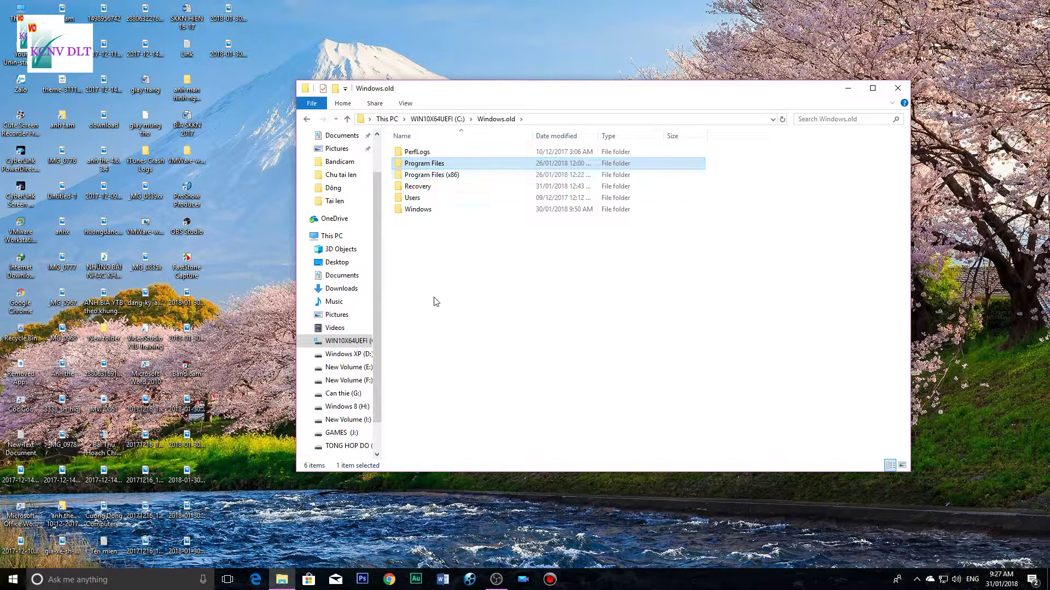
left_click_drag(436, 302, 445, 140)
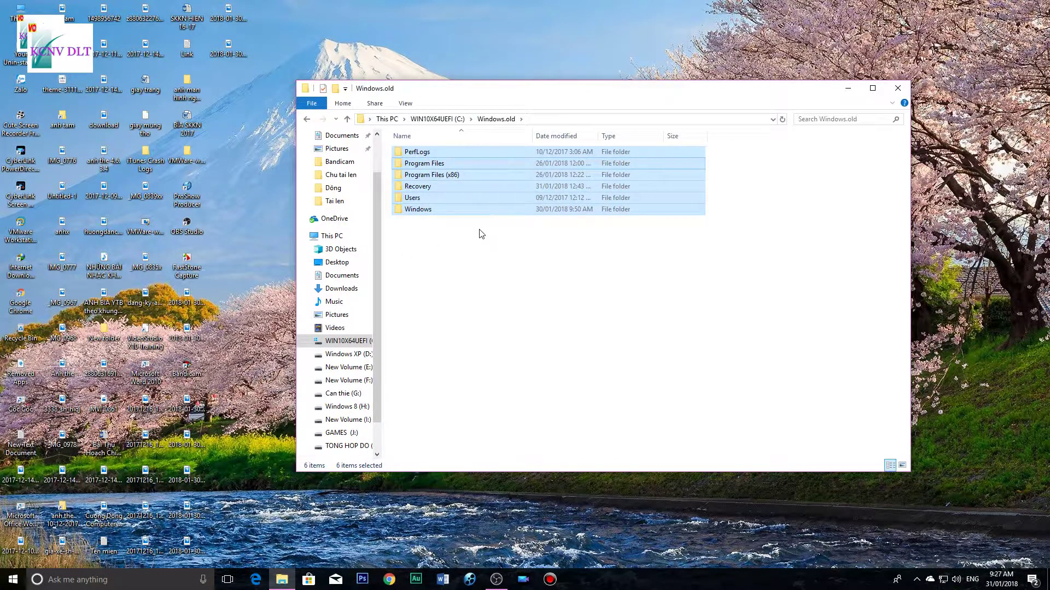
left_click(490, 246)
left_click_drag(488, 262, 458, 174)
double_click(457, 175)
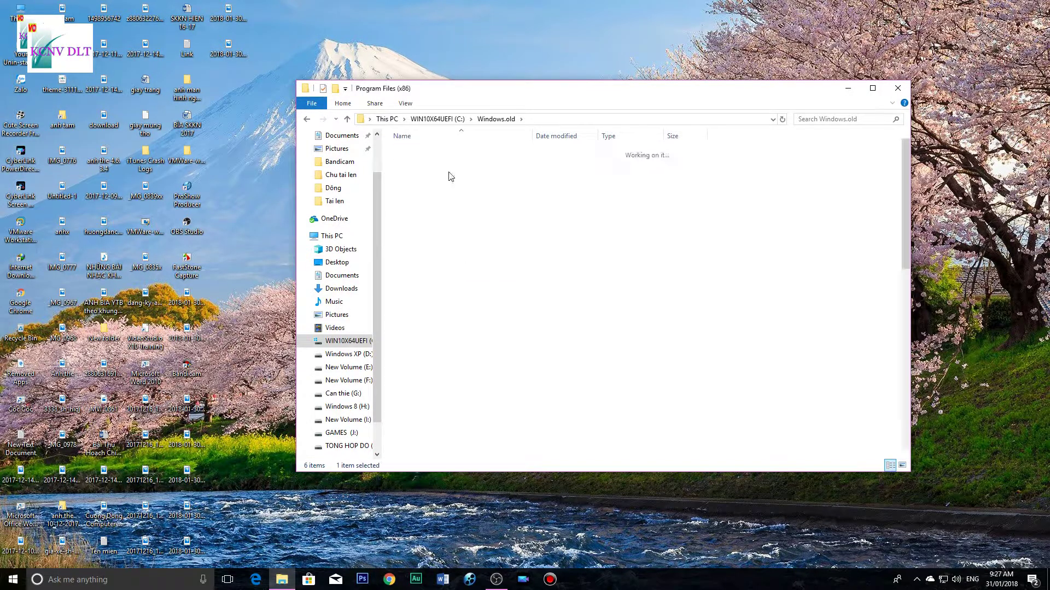
scroll(457, 295, "down", 10)
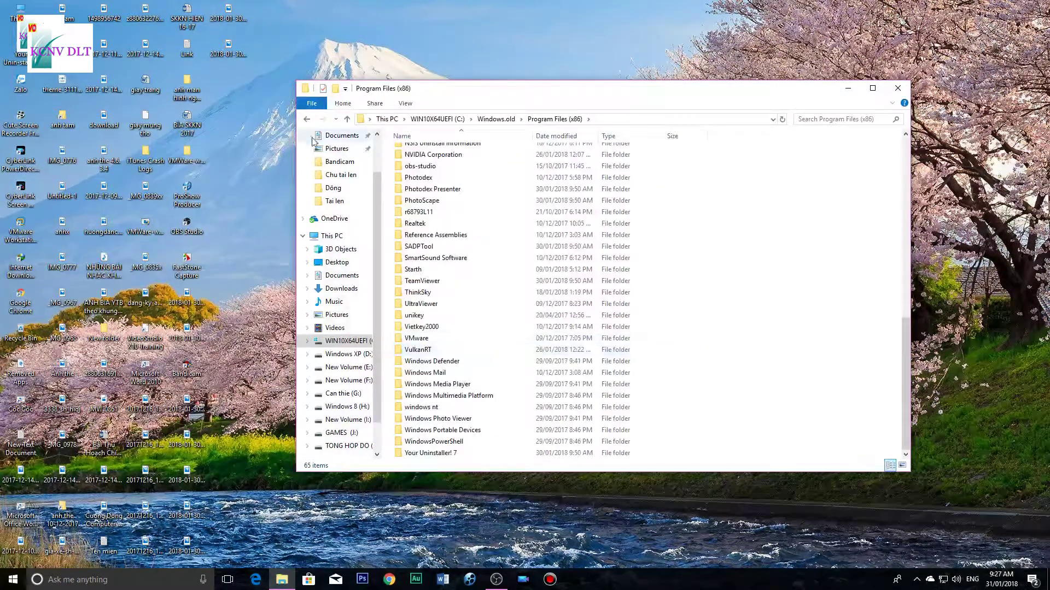
- Return to the root of drive C: and try to delete the Windows.old folder
left_click(307, 120)
left_click(305, 118)
right_click(422, 270)
left_click(465, 531)
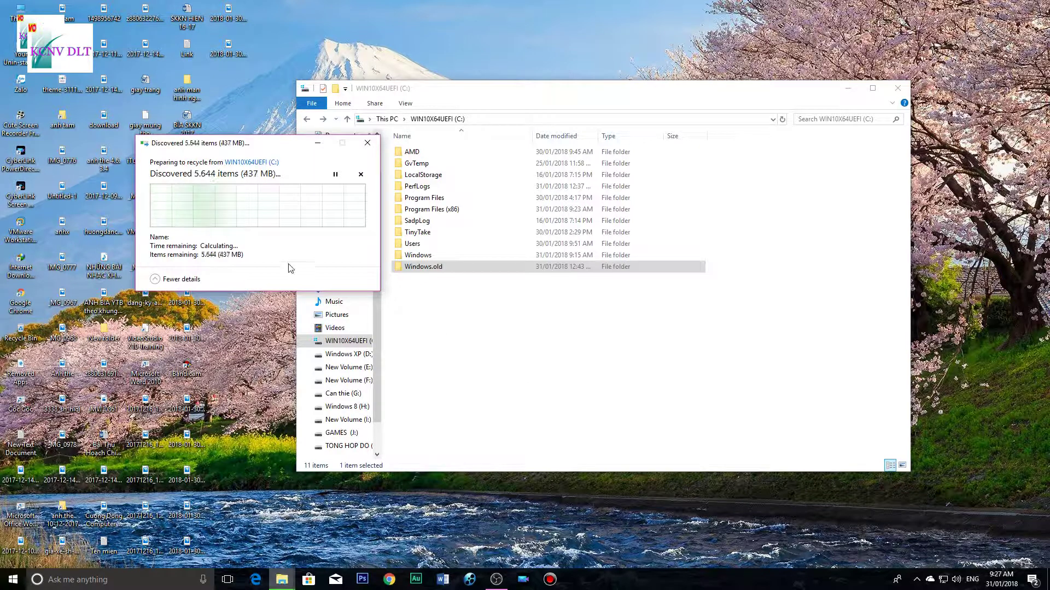
left_click_drag(266, 146, 546, 377)
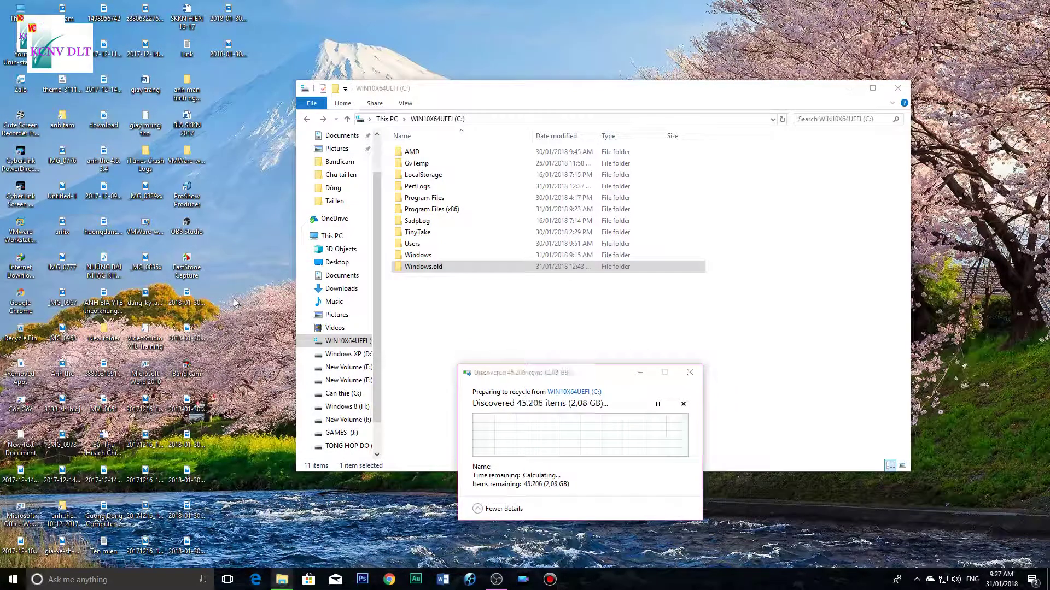
- Open a separate This PC window and continue the Windows.old deletion with administrator permission
left_click(2, 115)
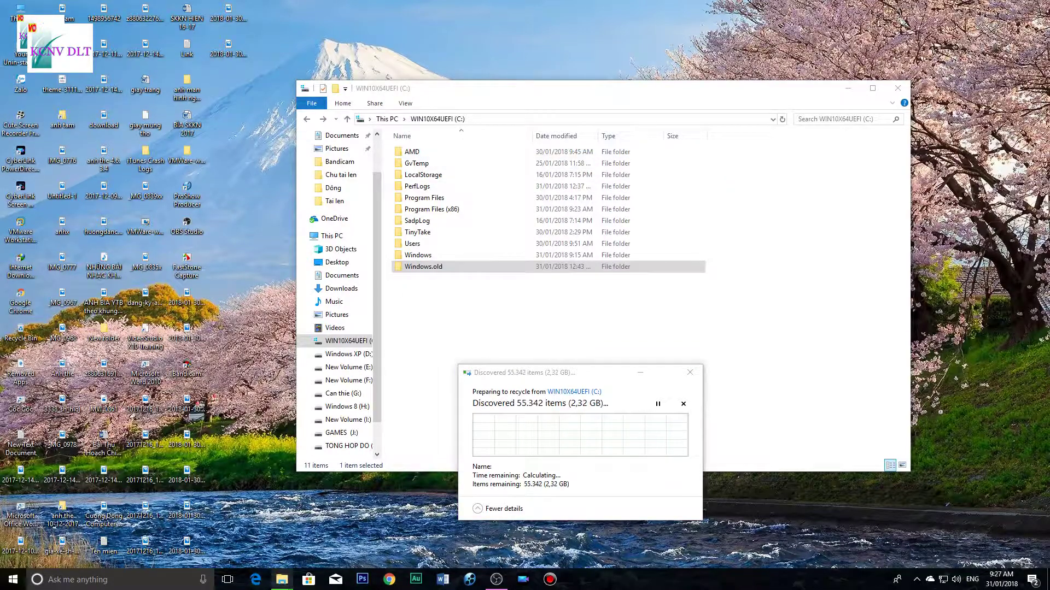
key("super+e")
left_click_drag(584, 111, 310, 122)
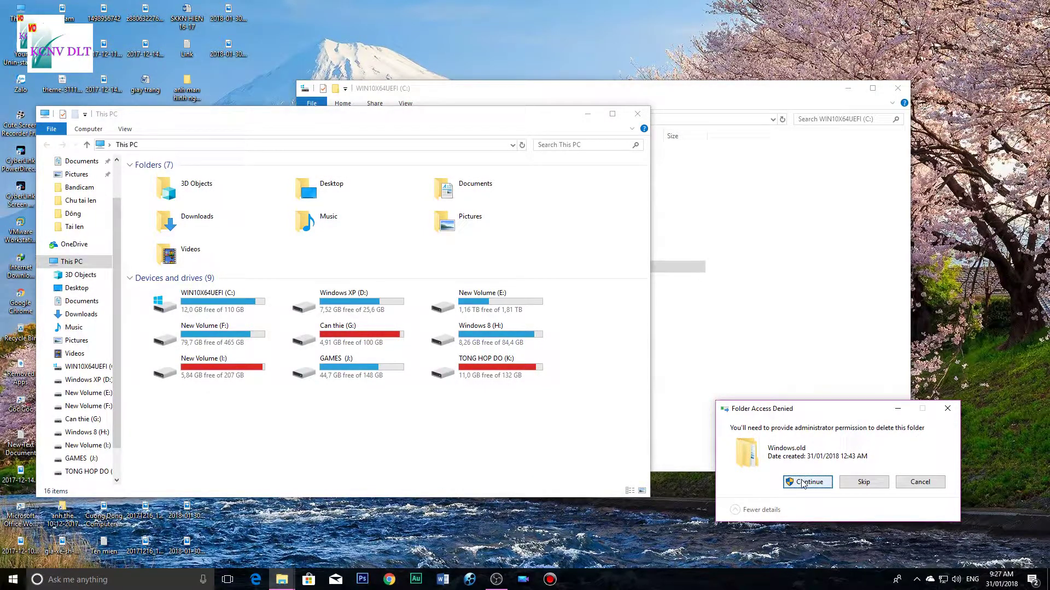
left_click(803, 483)
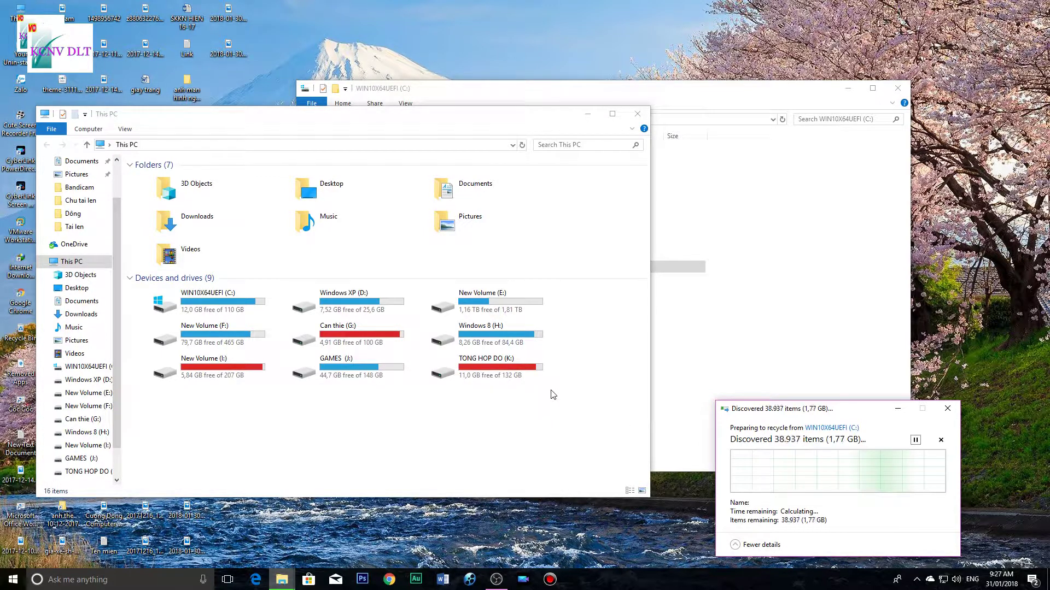
- Open the properties of drive WIN10X64UEFI (C:) and move the dialog clear of the drive's entry
left_click(226, 311)
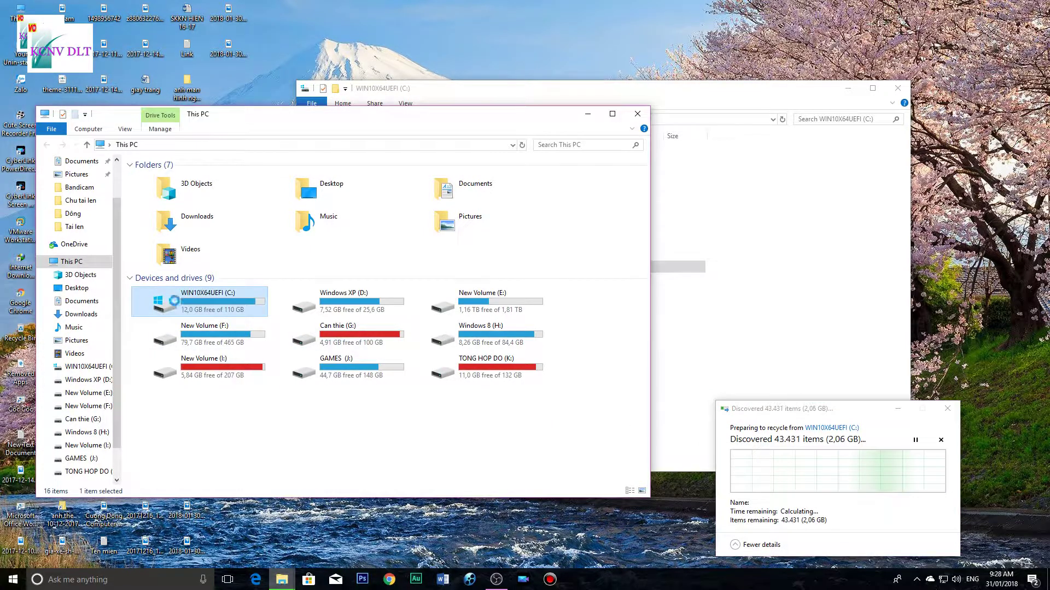
right_click(174, 301)
right_click(168, 302)
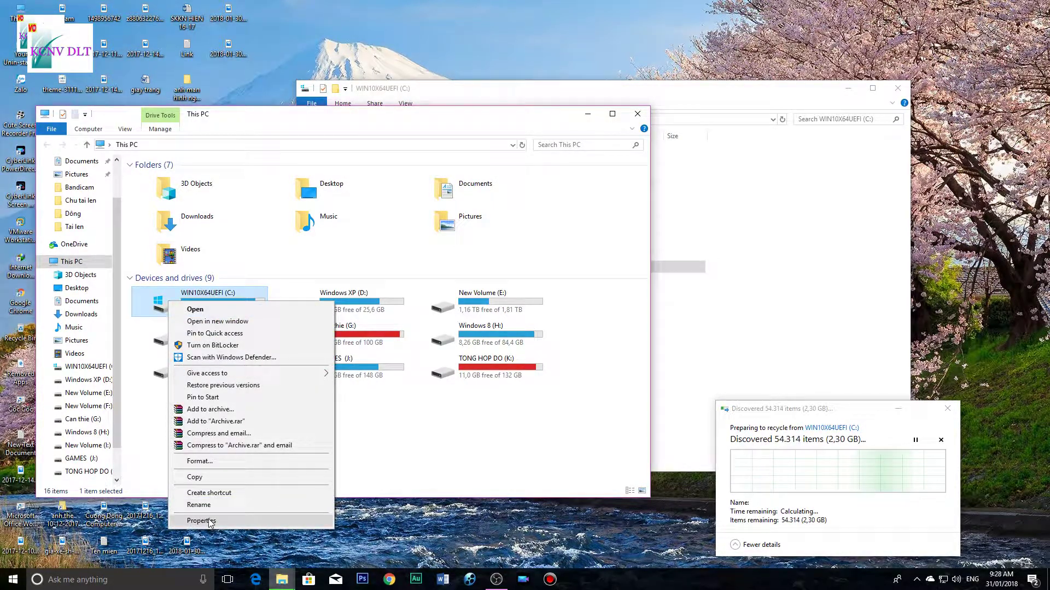
left_click(200, 521)
left_click_drag(276, 309, 473, 200)
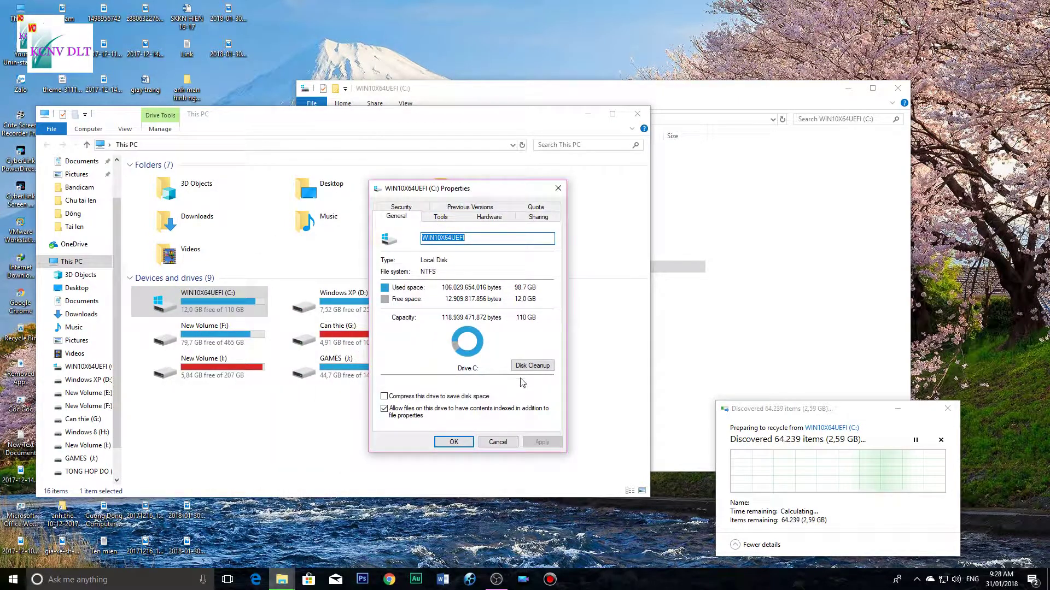
left_click(528, 366)
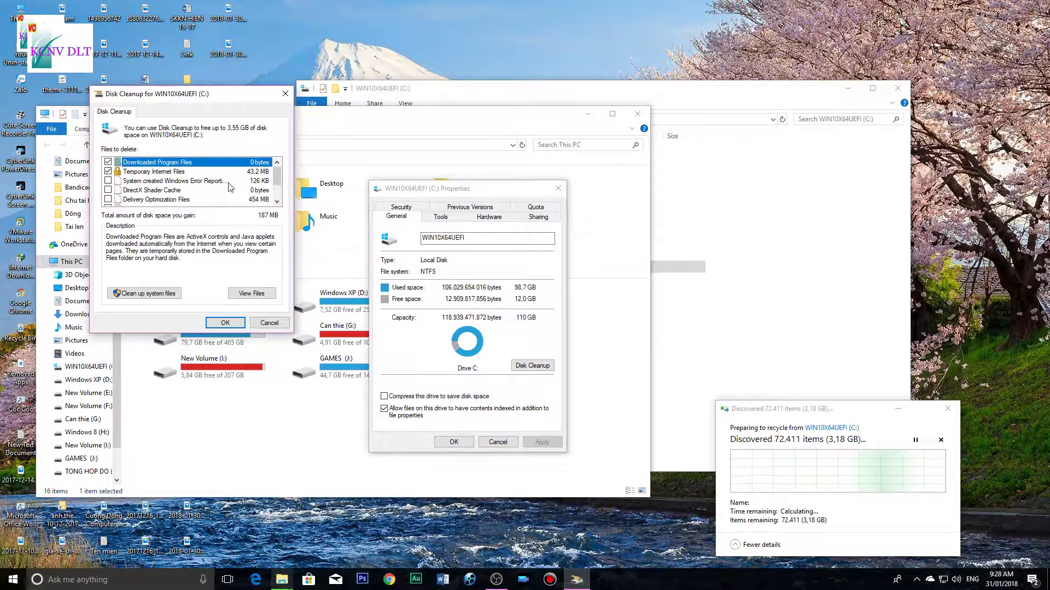
left_click(277, 192)
mouse_move(277, 191)
left_mouse_down()
mouse_move(276, 171)
mouse_move(276, 192)
left_mouse_up()
left_click(285, 94)
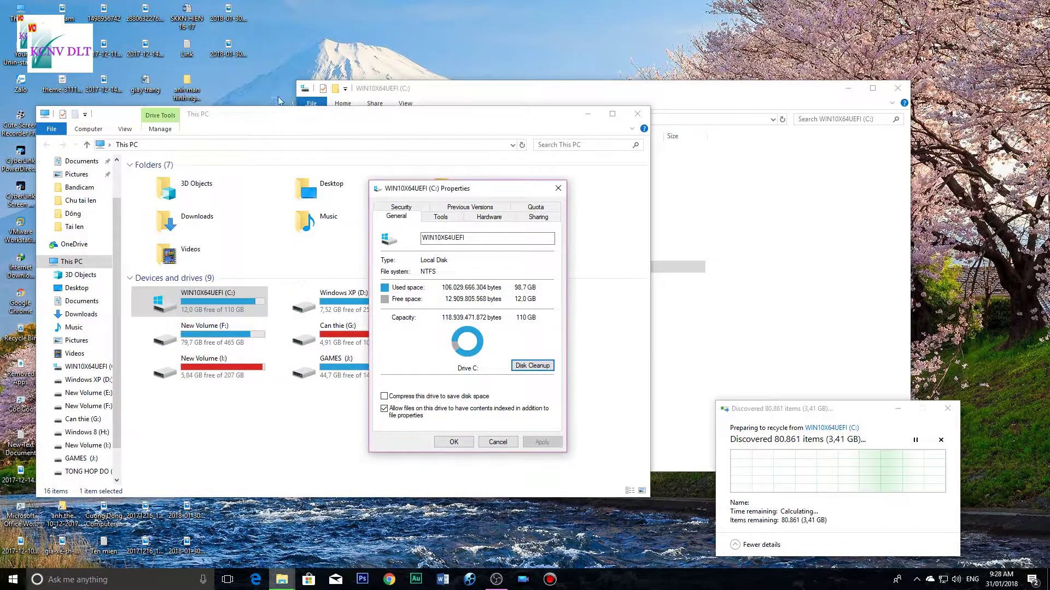
left_click(540, 370)
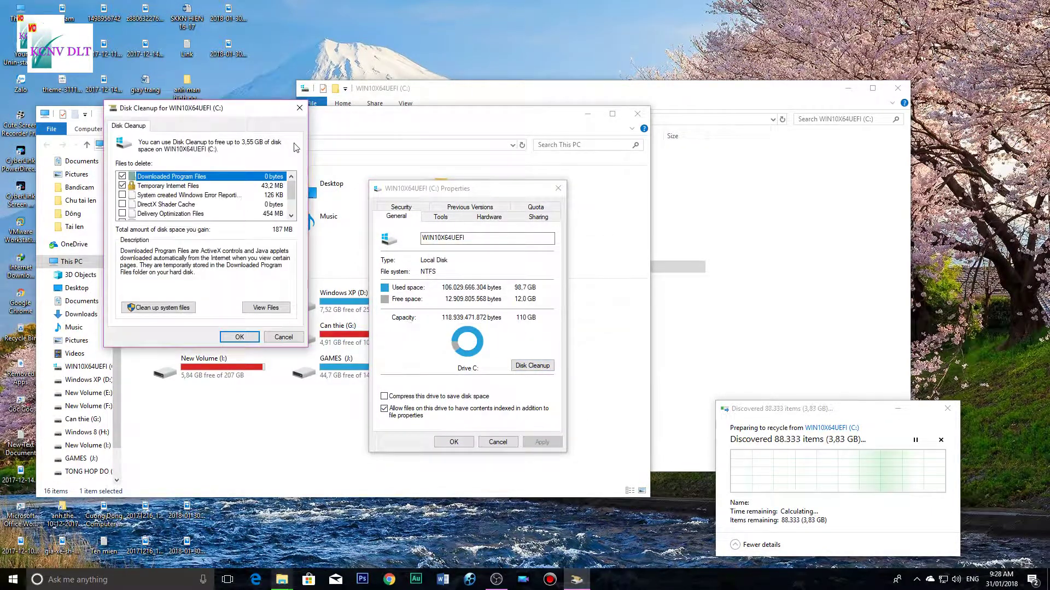
left_click(299, 111)
- Start Disk Cleanup for drive C: and mark all file categories for deletion, including Delivery Optimization Files, Recycle Bin, Temporary files and Thumbnails
left_click(532, 366)
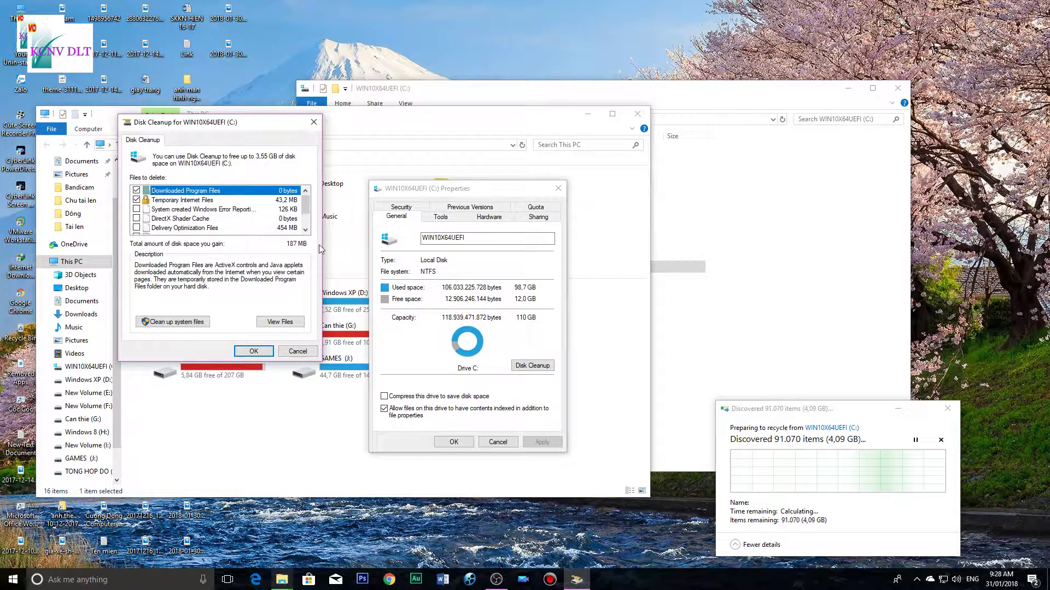
left_click_drag(304, 212, 304, 210)
left_click(137, 218)
left_click(137, 227)
scroll(137, 227, "down", 1)
left_click(136, 209)
left_click(136, 218)
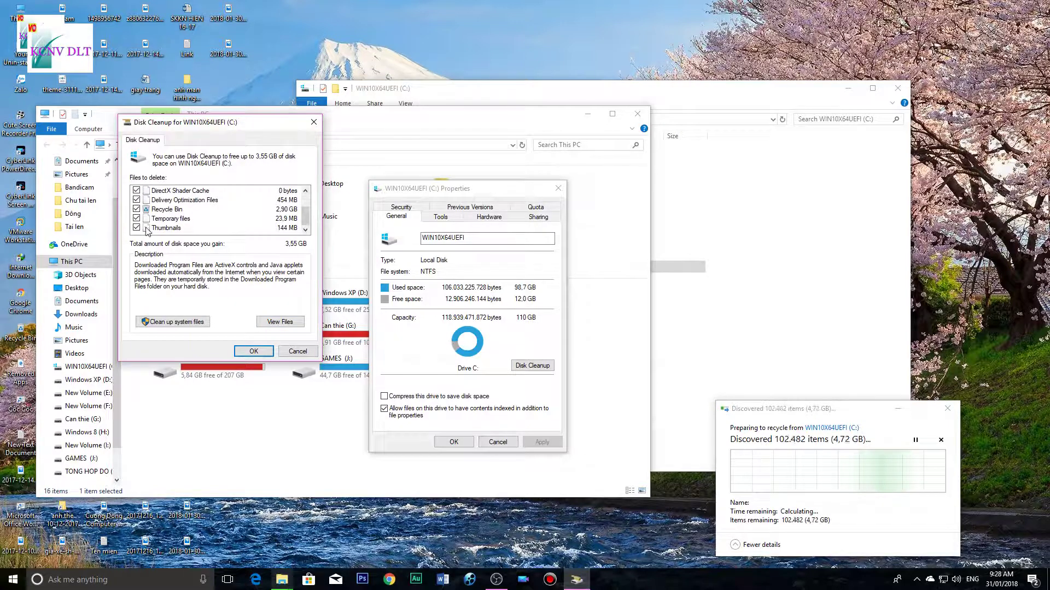
- Check the contents of the Recycle Bin, and run the cleanup of the marked file categories
scroll(146, 232, "up", 1)
scroll(146, 233, "down", 1)
double_click(21, 331)
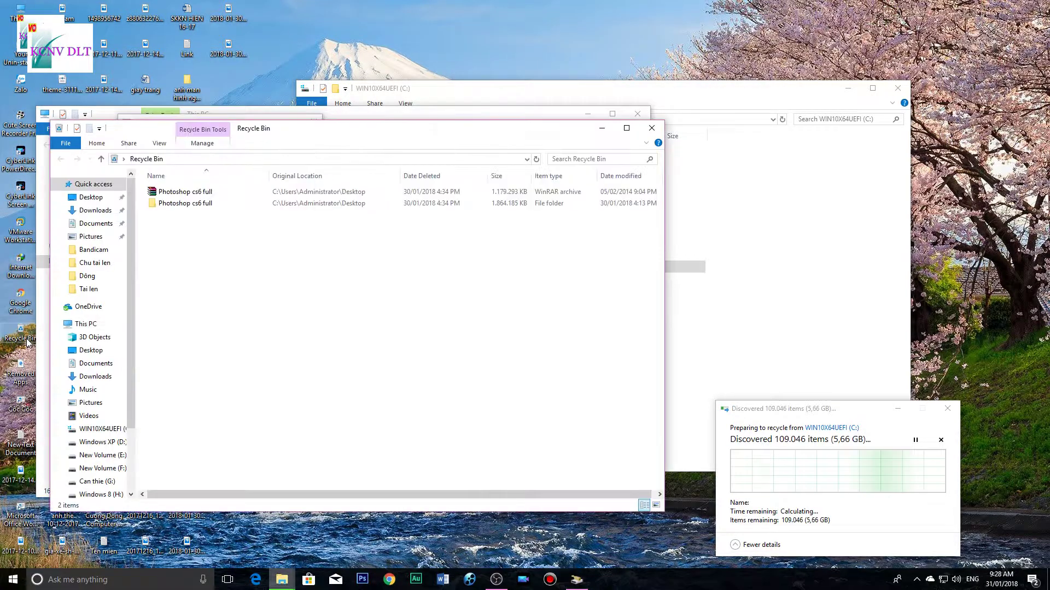
left_click(651, 128)
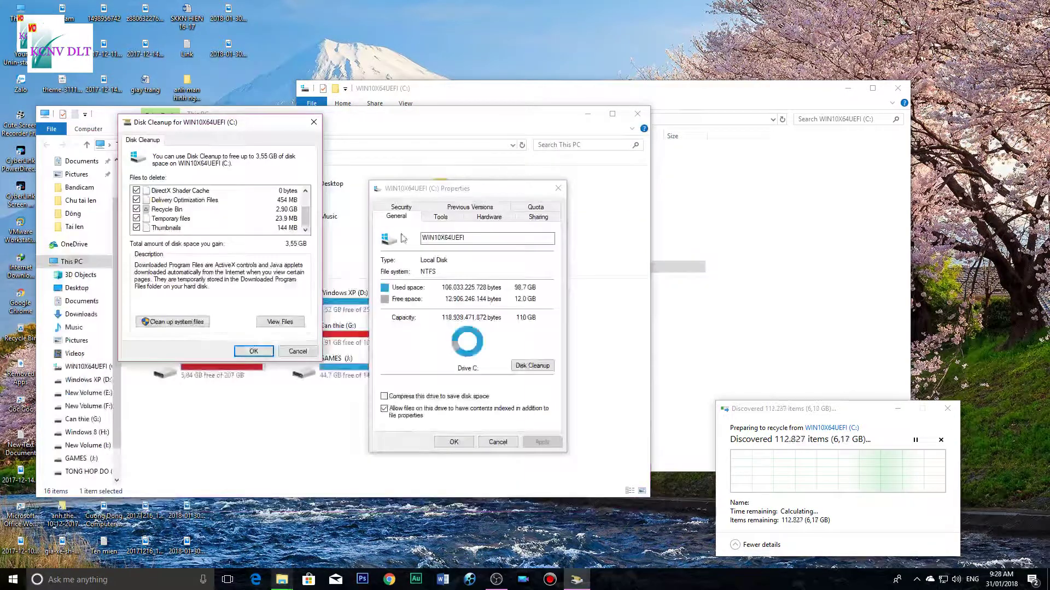
left_click(254, 351)
left_click(538, 298)
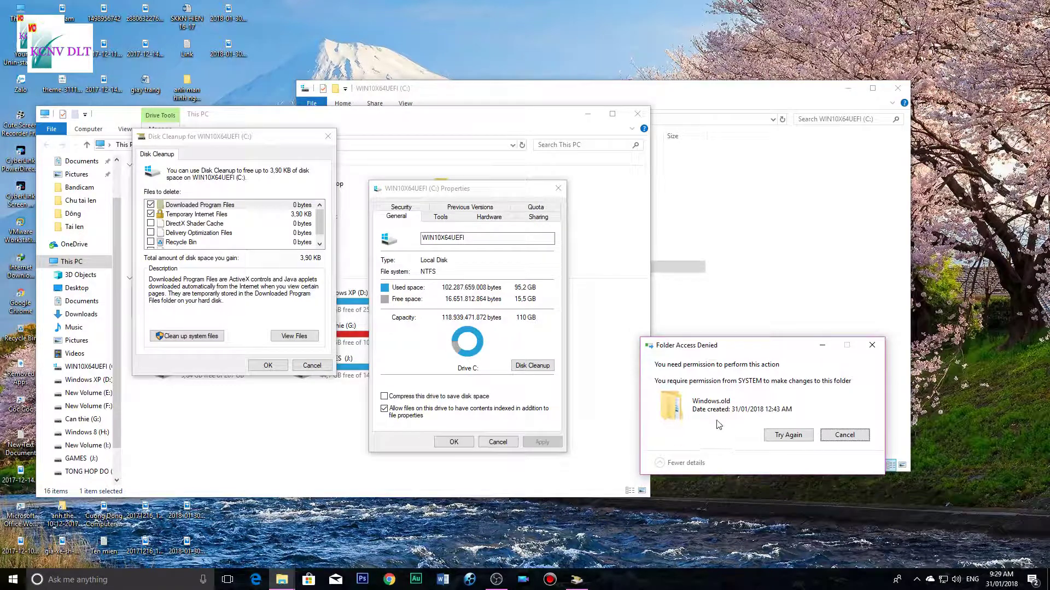
- Retry the Windows.old deletion, and start the system files cleanup scan in Disk Cleanup for drive C:
left_click(768, 436)
left_click_drag(249, 145, 241, 222)
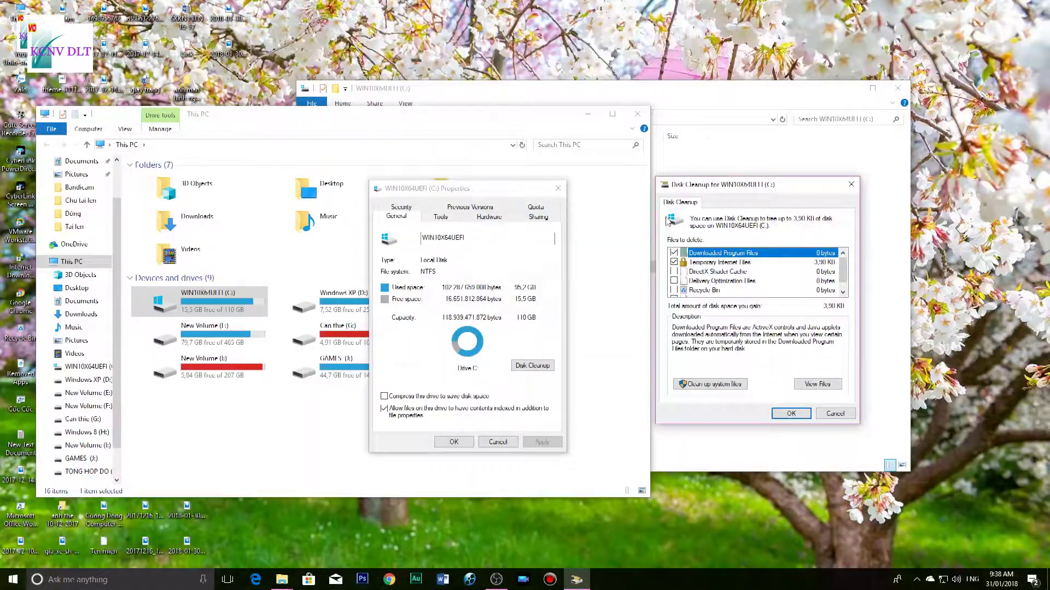
left_click_drag(753, 186, 473, 165)
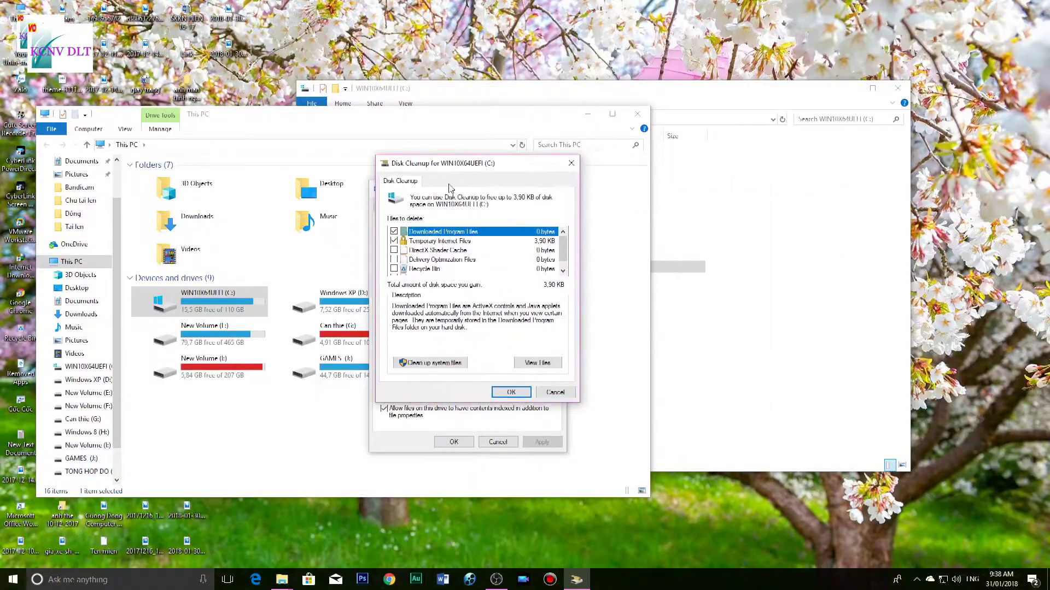
left_click(434, 365)
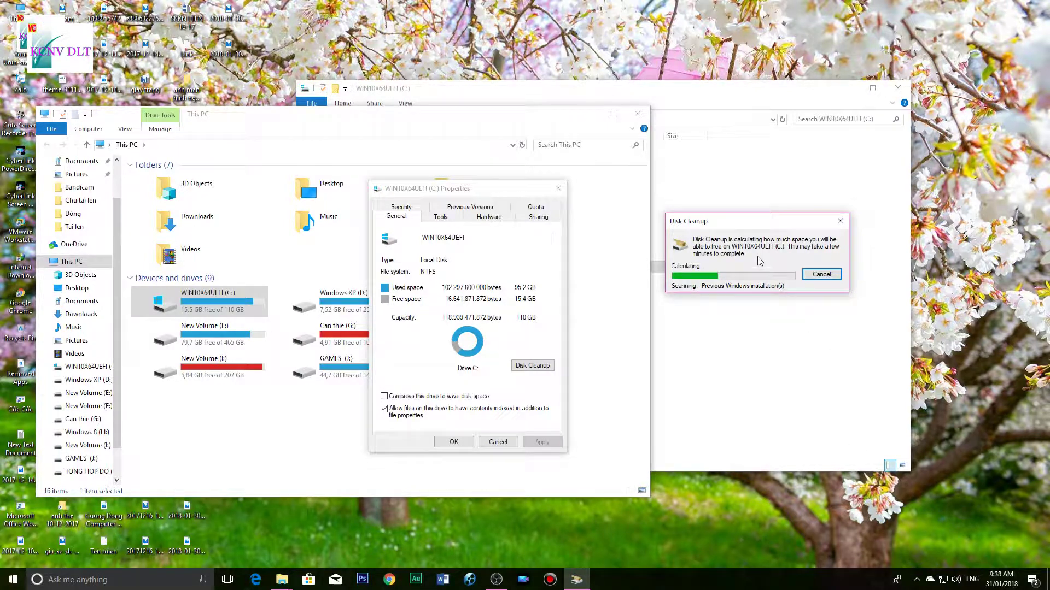
left_click_drag(754, 227, 812, 251)
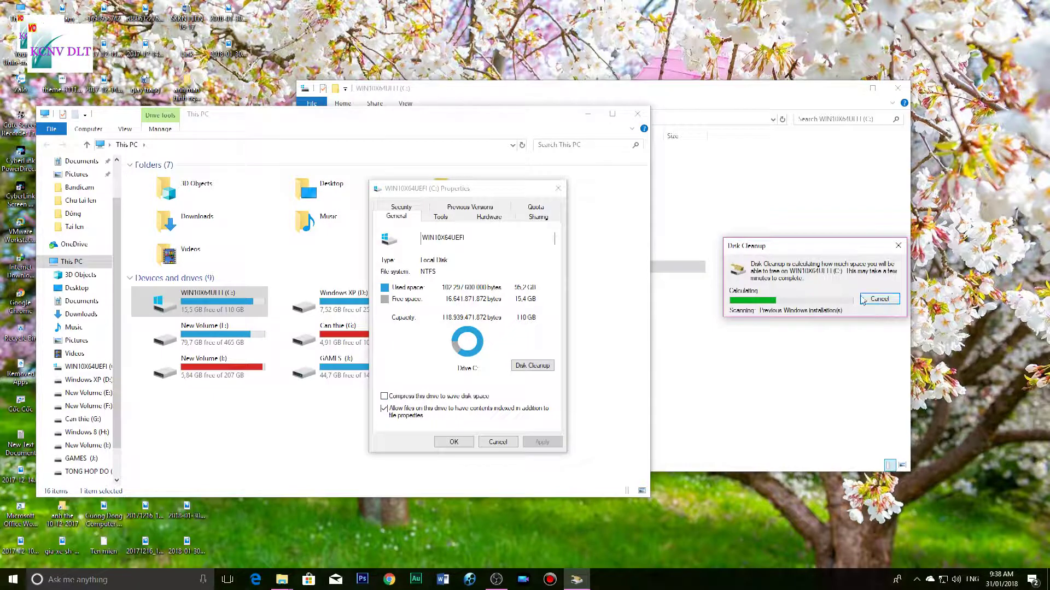
left_click_drag(802, 251, 787, 285)
right_click(941, 220)
left_click(945, 268)
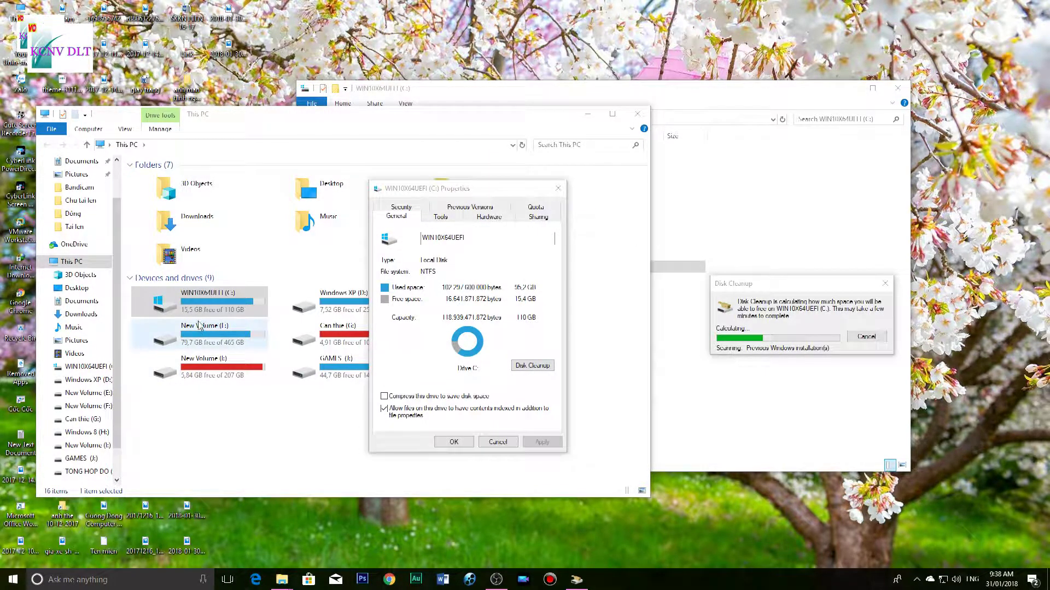
left_click_drag(786, 283, 739, 317)
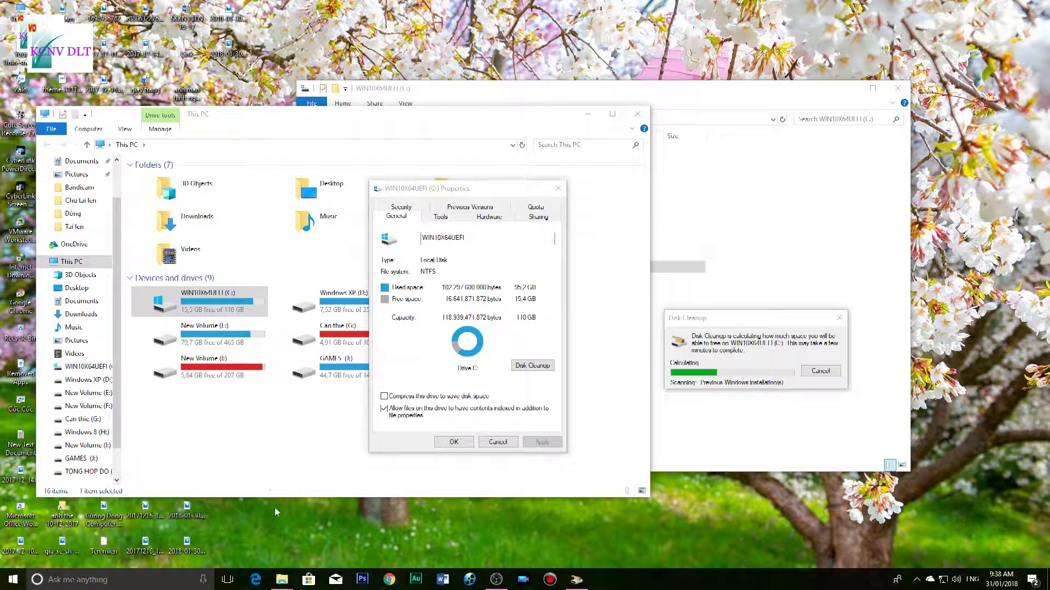
right_click(458, 3)
left_click(479, 49)
right_click(486, 48)
key("Escape")
left_click(910, 249)
- Move the C: drive folder window, the Disk Cleanup progress dialog and the drive's Properties dialog apart, and refresh the desktop
left_click_drag(731, 92, 870, 433)
right_click(761, 158)
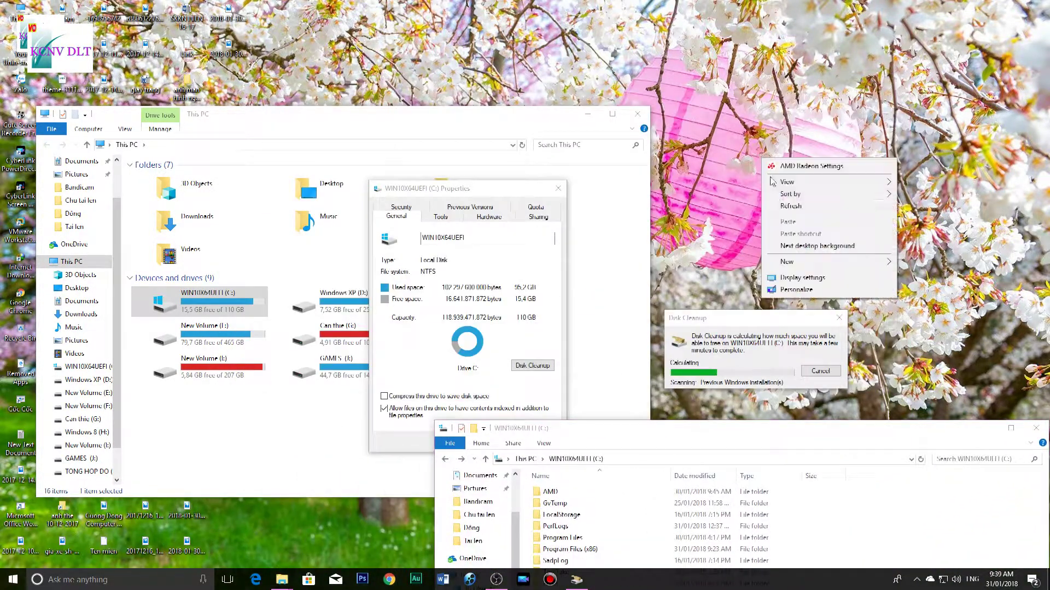
left_click(782, 207)
left_click_drag(711, 317, 752, 197)
left_click_drag(469, 191, 495, 144)
right_click(704, 82)
left_click(731, 127)
right_click(723, 45)
left_click(736, 90)
right_click(724, 86)
left_click(725, 134)
right_click(773, 8)
left_click(779, 54)
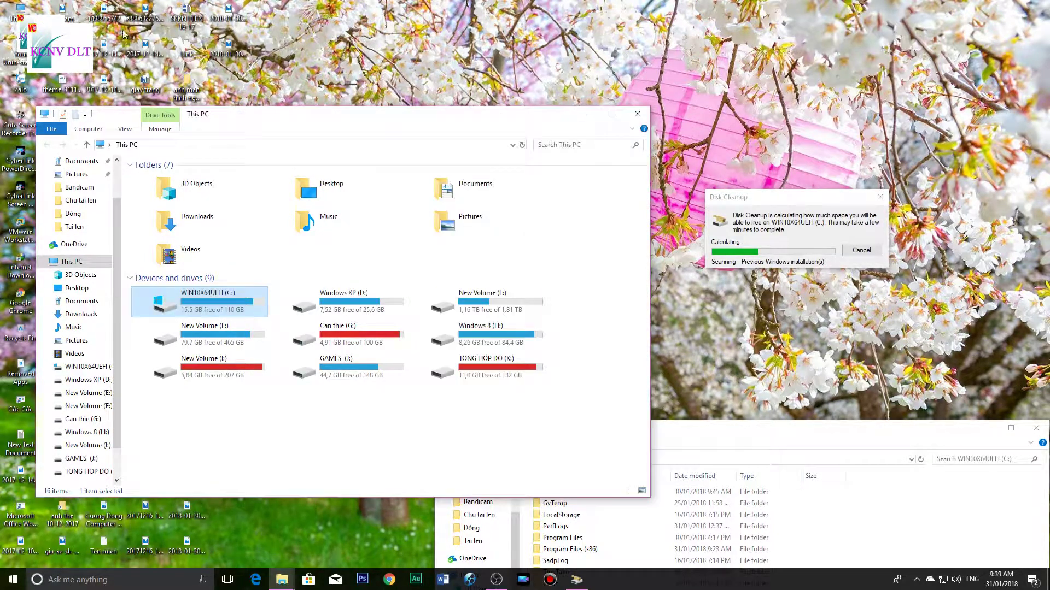
- Arrange the This PC window below the C: drive's Properties dialog so the two do not overlap
left_click_drag(515, 131, 540, 427)
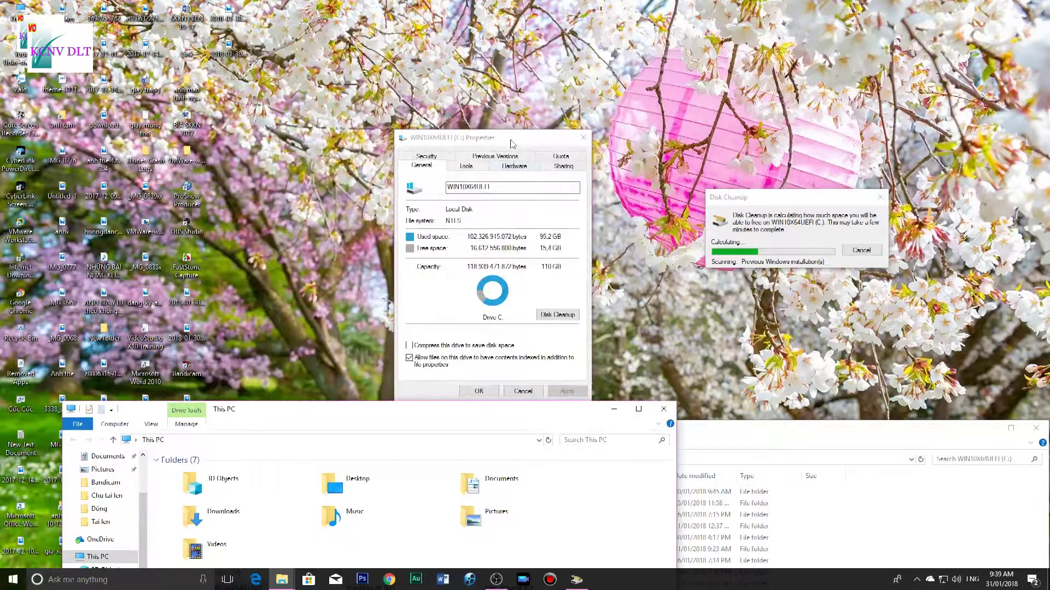
left_click_drag(515, 140, 474, 123)
left_click_drag(447, 417, 430, 336)
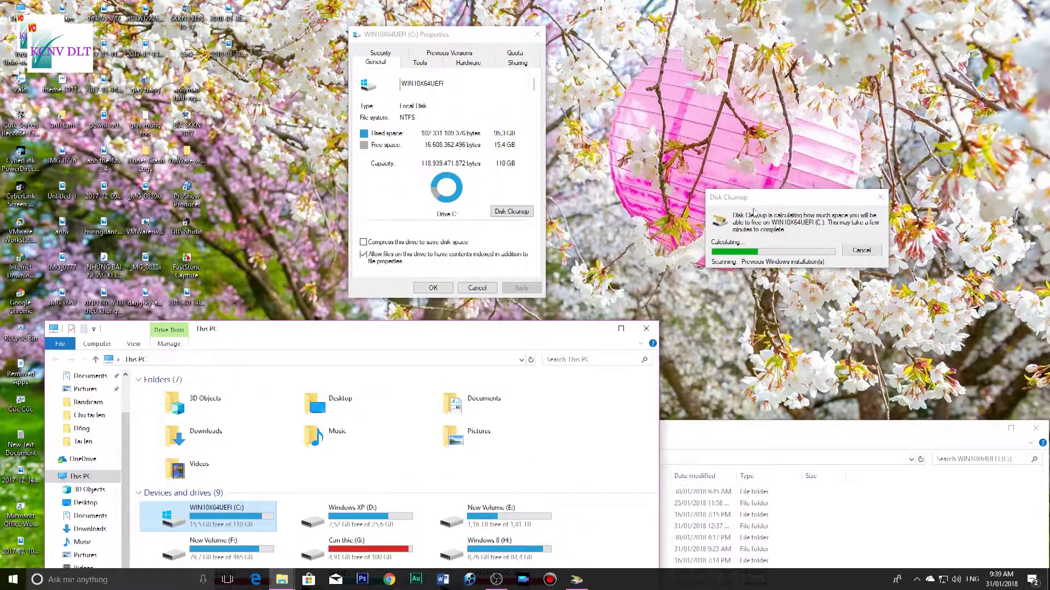
- Launch Photoshop, move the Disk Cleanup progress dialog, This PC window and C: drive's Properties dialog apart, and refresh the desktop
left_click_drag(767, 205, 688, 171)
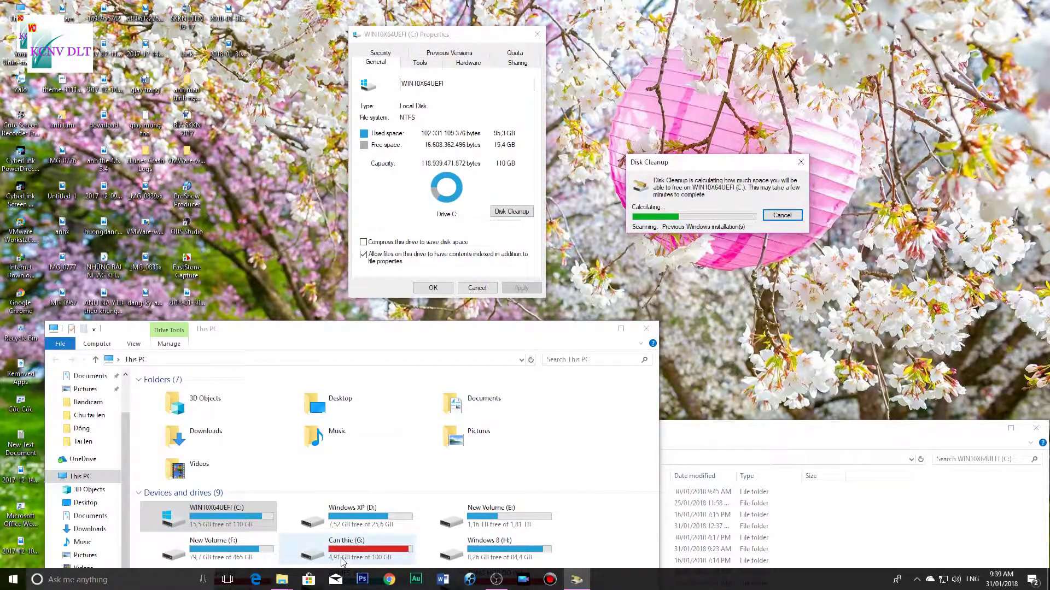
left_click(362, 578)
left_click_drag(339, 331, 796, 285)
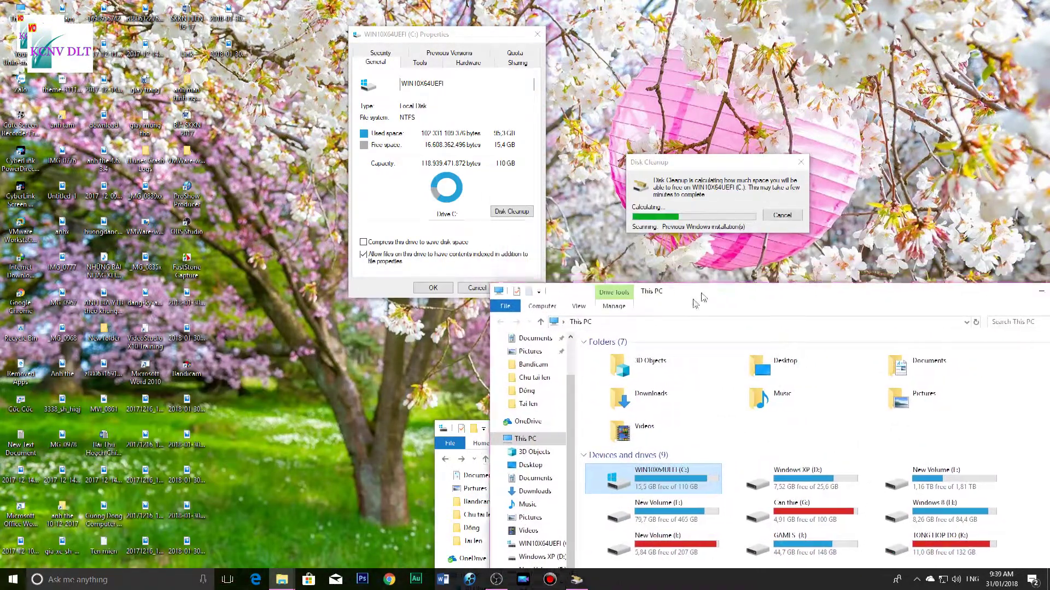
left_click_drag(704, 159, 844, 80)
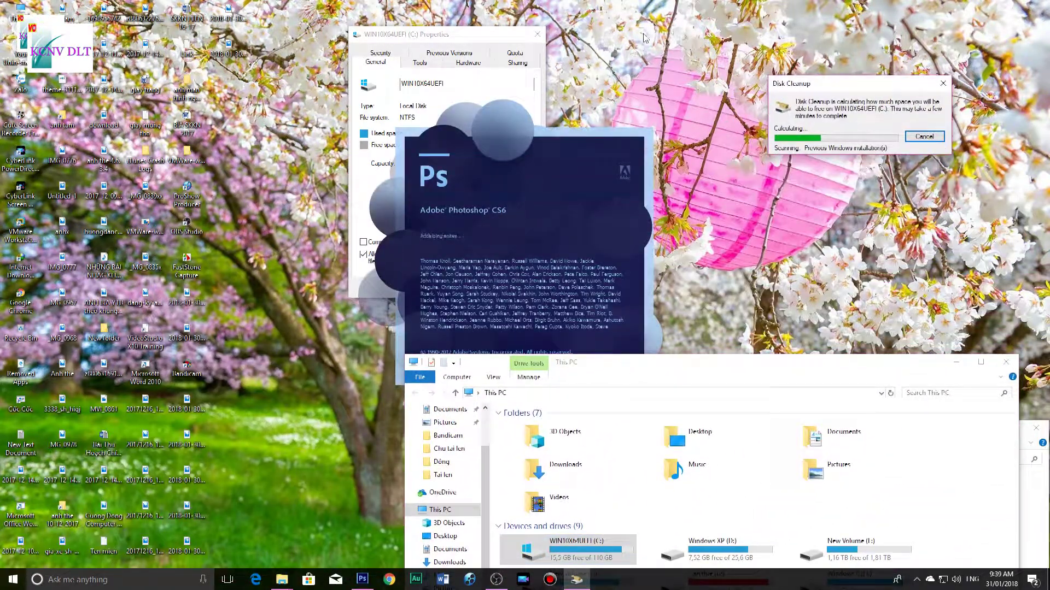
left_click_drag(469, 36, 865, 244)
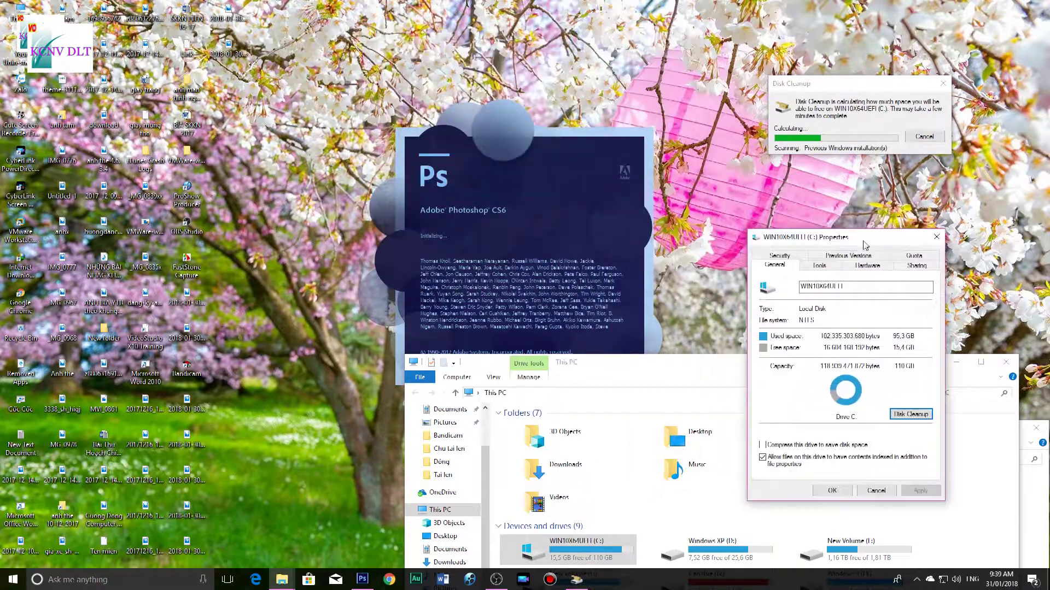
right_click(674, 64)
left_click(697, 109)
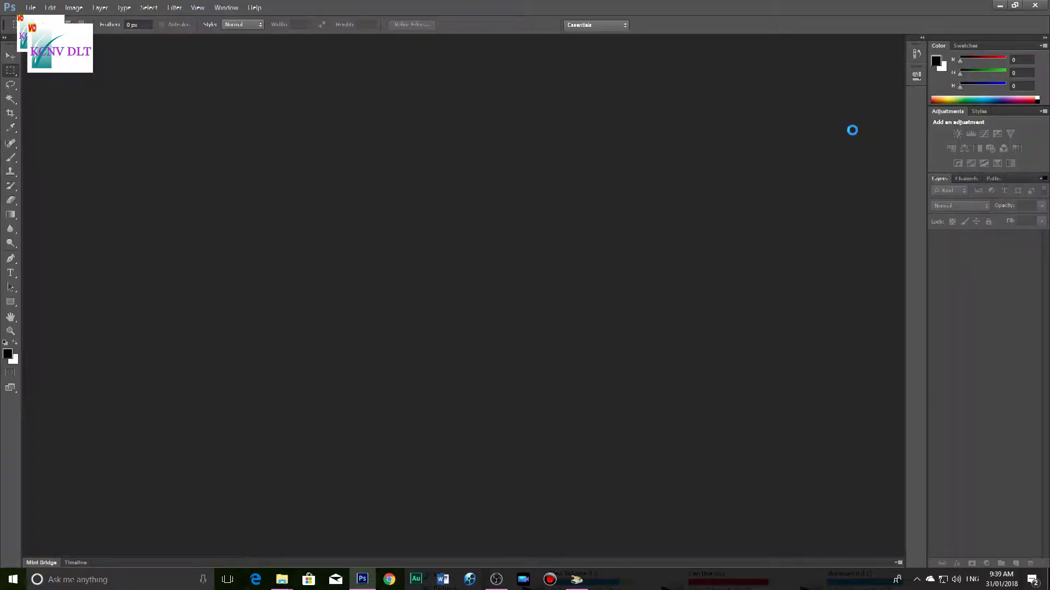
- Lower the Photoshop window, open the "anh tam" folder from the desktop, and place a new This PC window beside it
left_click_drag(809, 7, 795, 344)
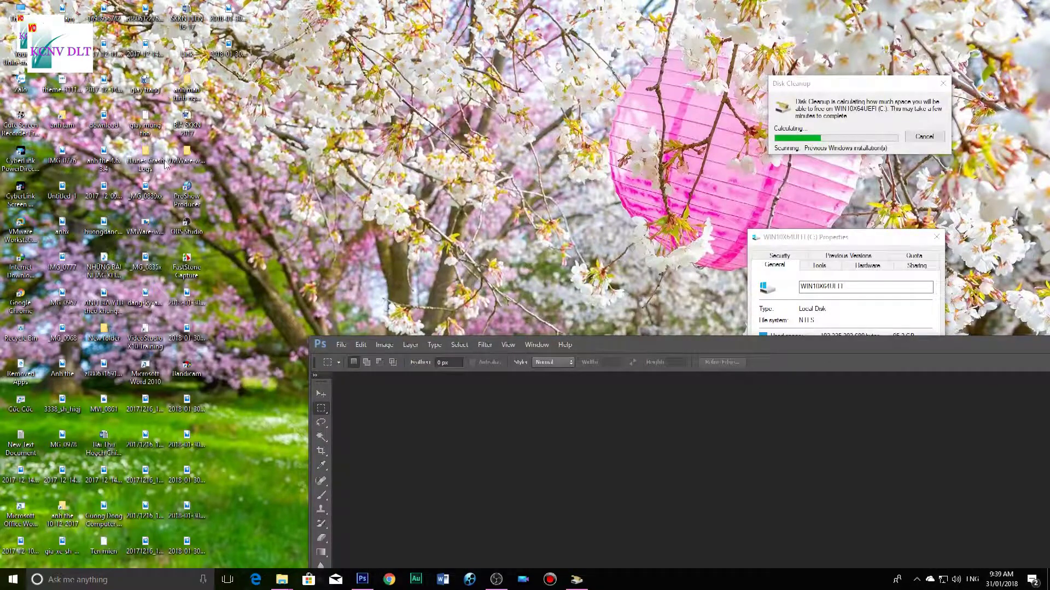
double_click(52, 120)
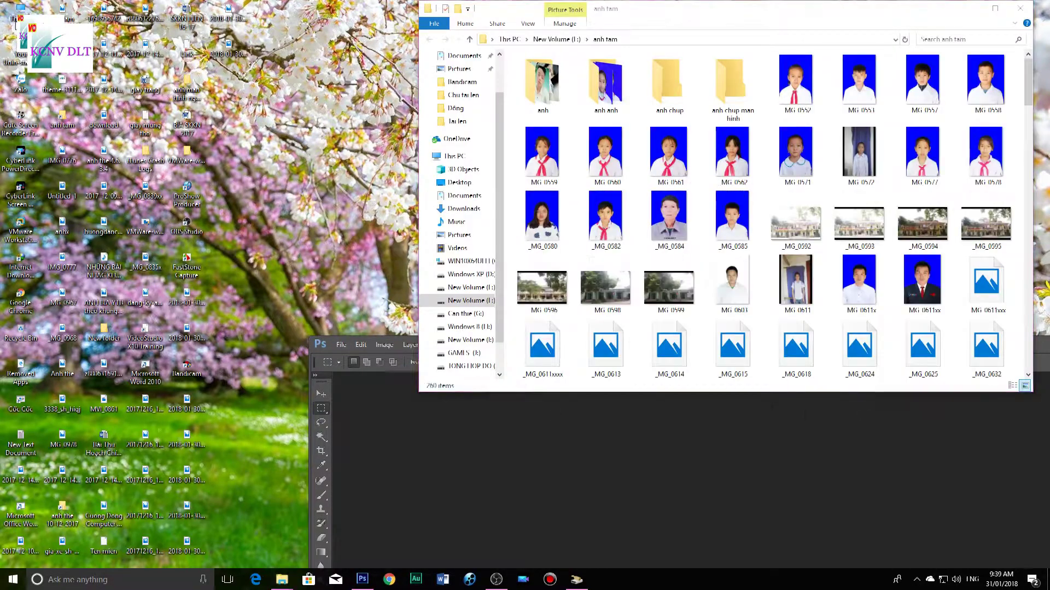
key("super+e")
left_click_drag(637, 367, 196, 112)
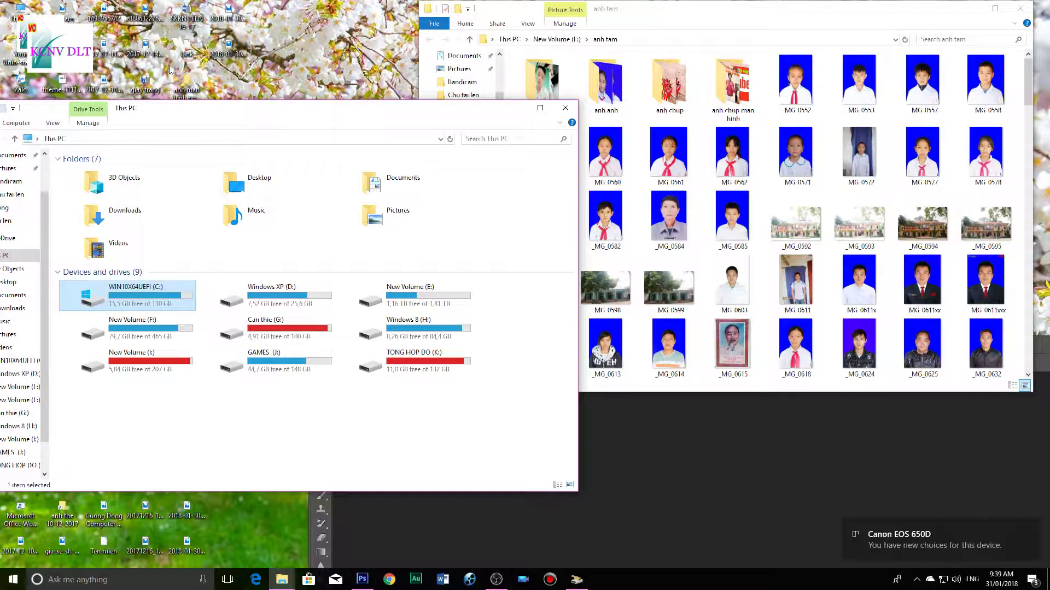
- Open the SD storage of the Canon EOS 650D camera from This PC, reopen it, and move its window lower
left_click(115, 289)
double_click(114, 290)
double_click(143, 182)
left_click_drag(229, 108, 294, 99)
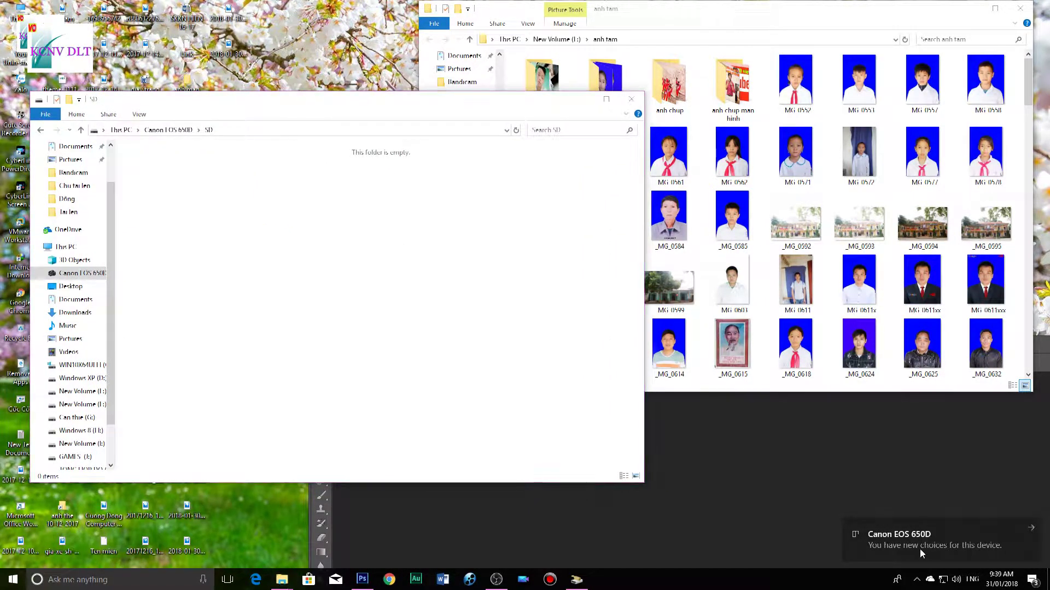
left_click(76, 248)
double_click(228, 289)
double_click(200, 164)
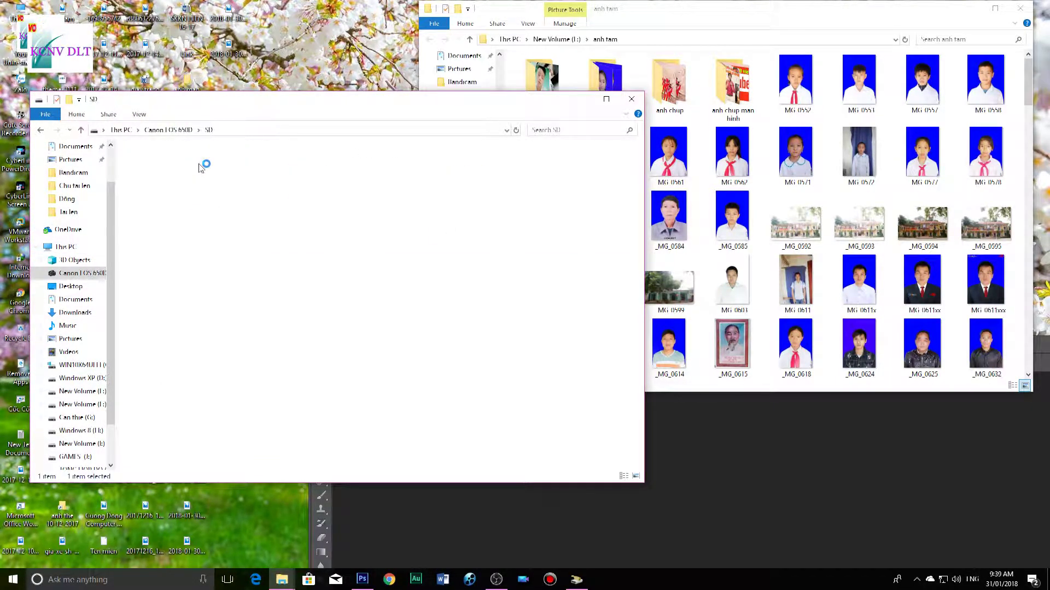
left_click_drag(424, 103, 337, 113)
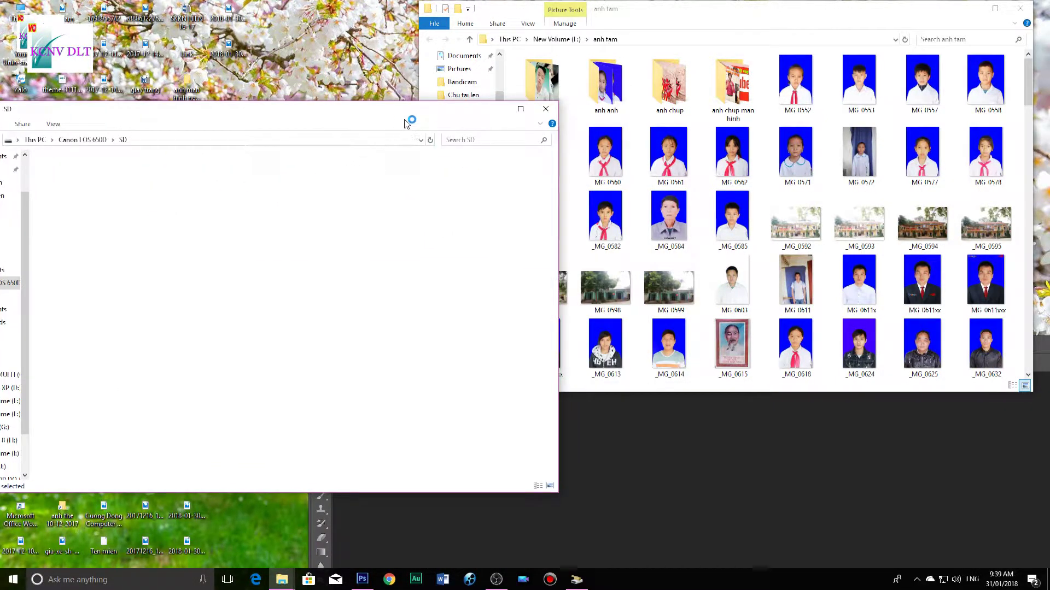
left_click_drag(404, 114, 393, 208)
left_click(302, 34)
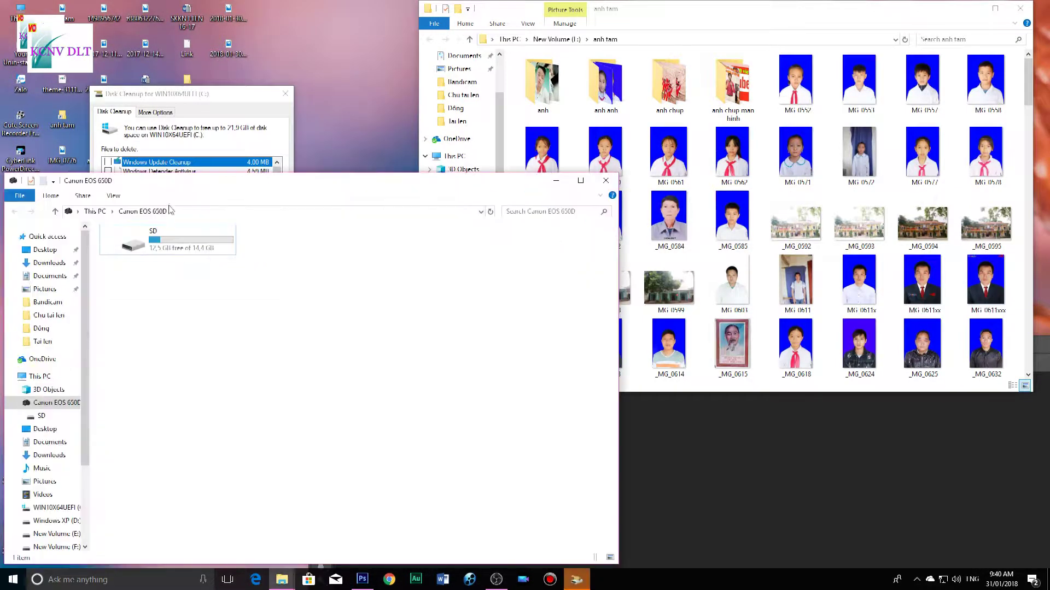
- Open the 101CANON photo folder inside DCIM on the camera's SD storage
double_click(115, 519)
double_click(126, 522)
double_click(234, 517)
- Move the Disk Cleanup dialog for drive C: into the clear and look through its list of files to delete
left_click_drag(122, 96, 191, 99)
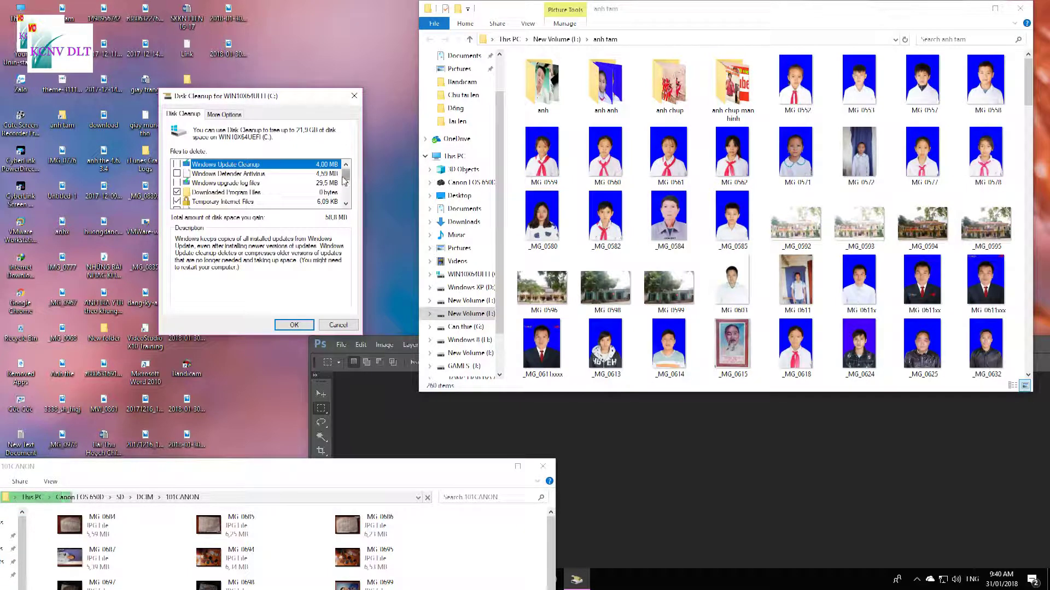
scroll(345, 191, "down", 2)
mouse_move(344, 186)
left_mouse_down()
mouse_move(344, 198)
mouse_move(345, 173)
left_mouse_up()
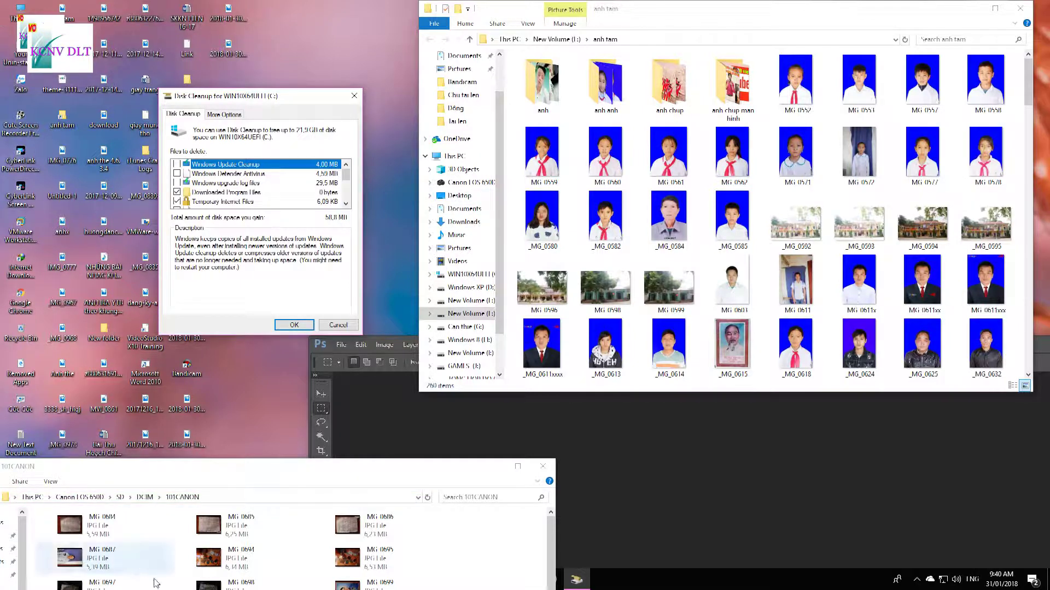
- Bring up the C: drive folder window and arrange it below the Disk Cleanup dialog
mouse_move(282, 580)
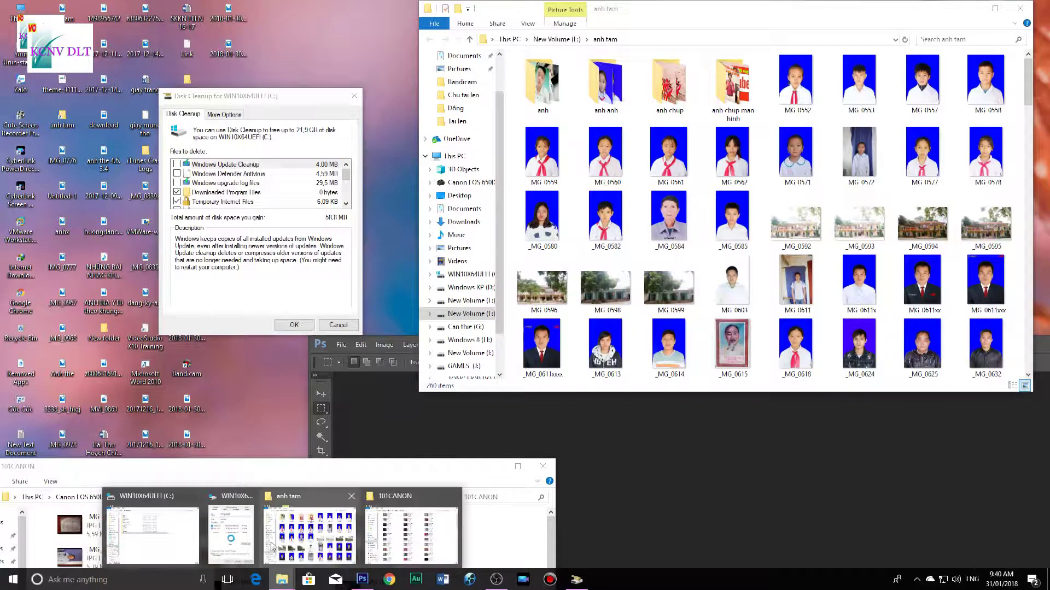
left_click(152, 527)
left_click_drag(581, 437, 114, 154)
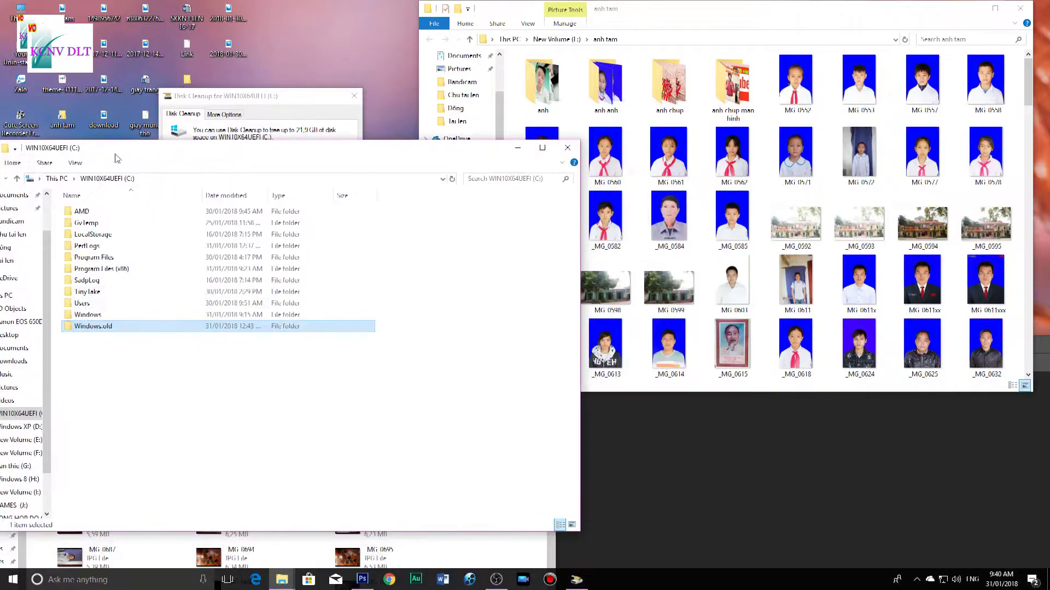
left_click_drag(245, 158, 266, 356)
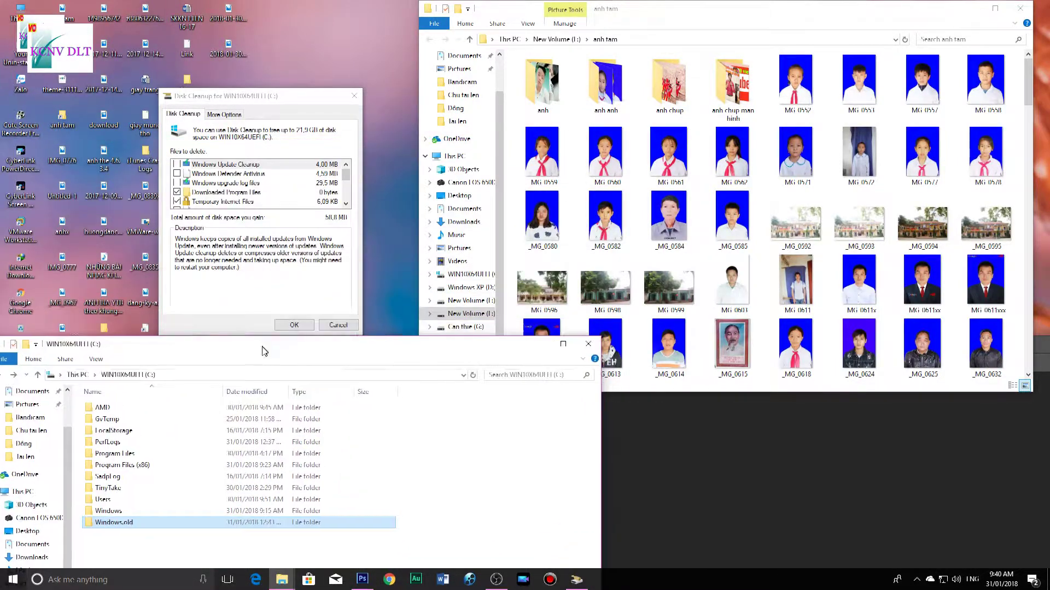
left_click_drag(276, 97, 334, 88)
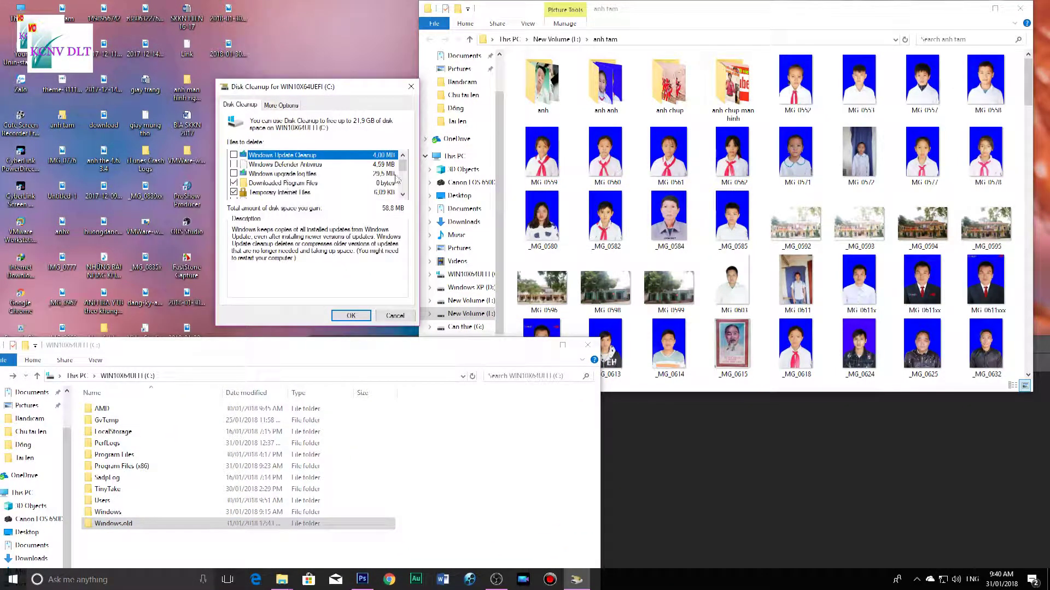
- Mark Previous Windows installation(s) for deletion in Disk Cleanup, and shift the dialog slightly
left_click_drag(403, 164, 401, 186)
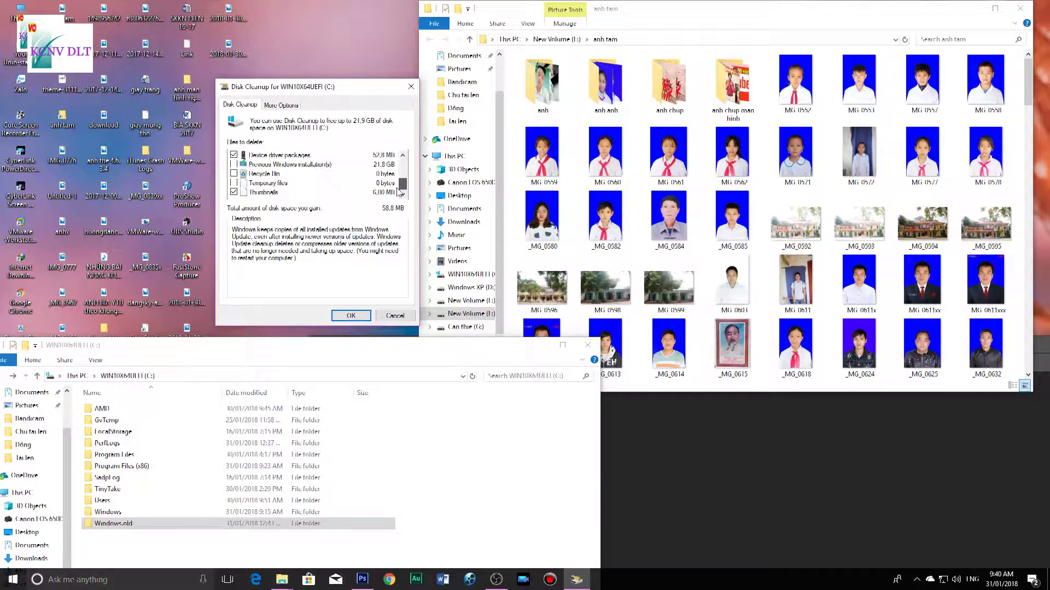
left_click(234, 164)
left_click_drag(303, 89, 311, 79)
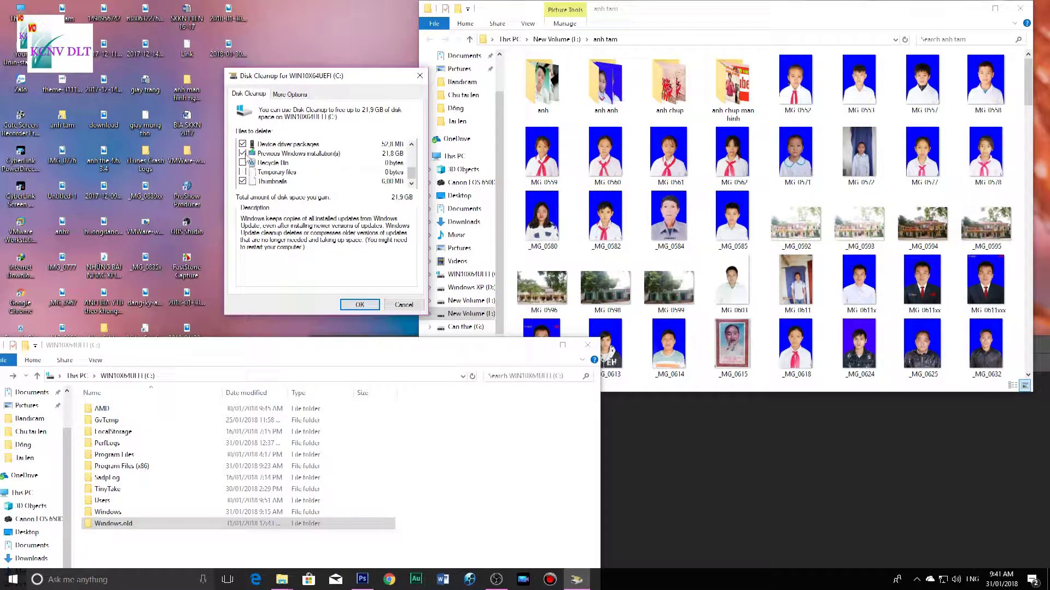
- Review the other cleanup categories, and reposition the C: drive folder window and the Disk Cleanup dialog
scroll(244, 158, "up", 2)
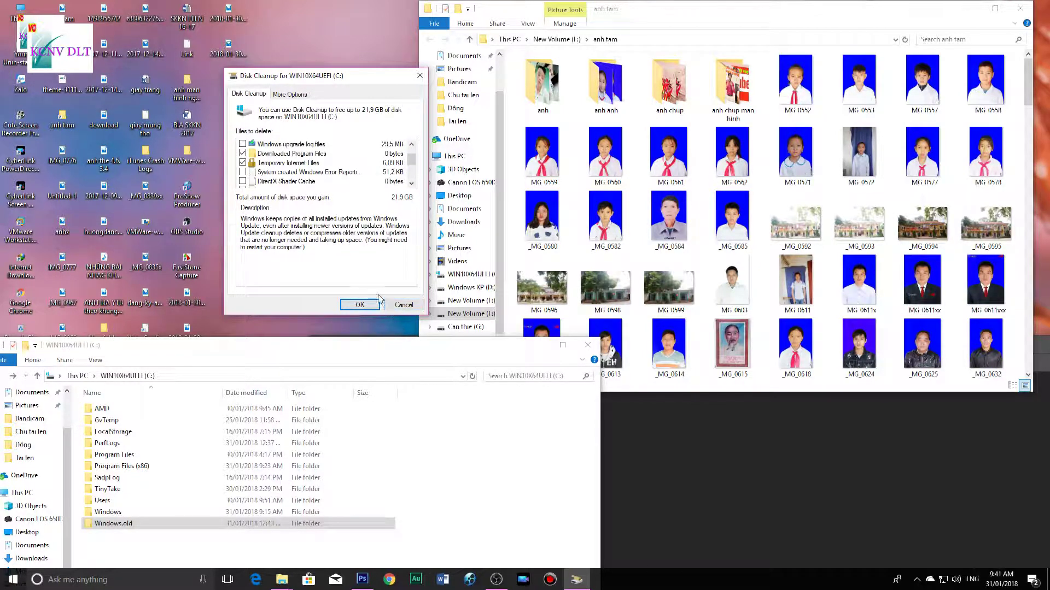
left_click_drag(336, 350, 365, 441)
left_click_drag(345, 76, 342, 104)
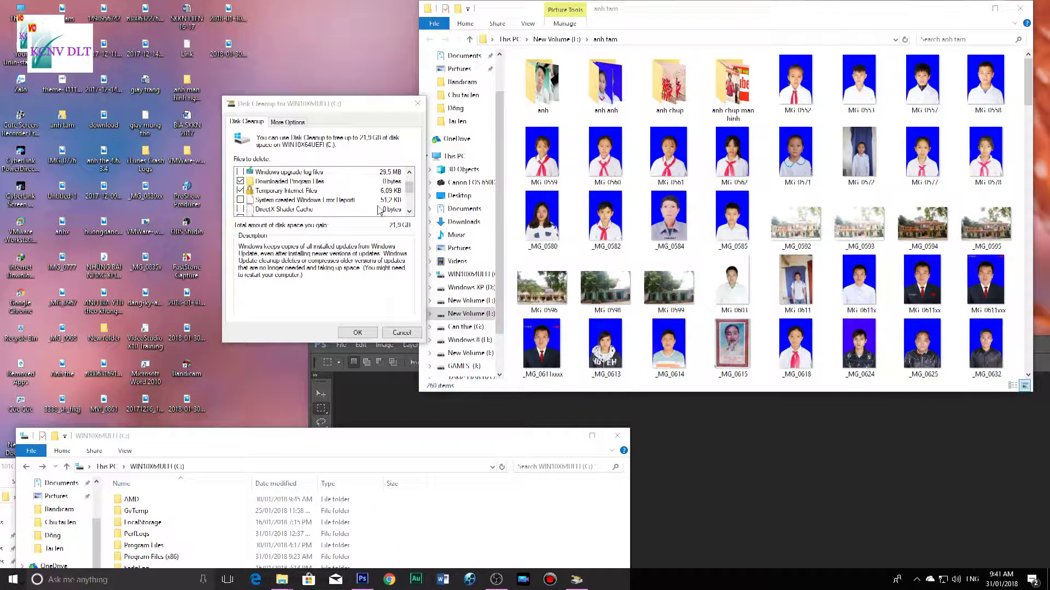
left_click_drag(317, 440, 343, 169)
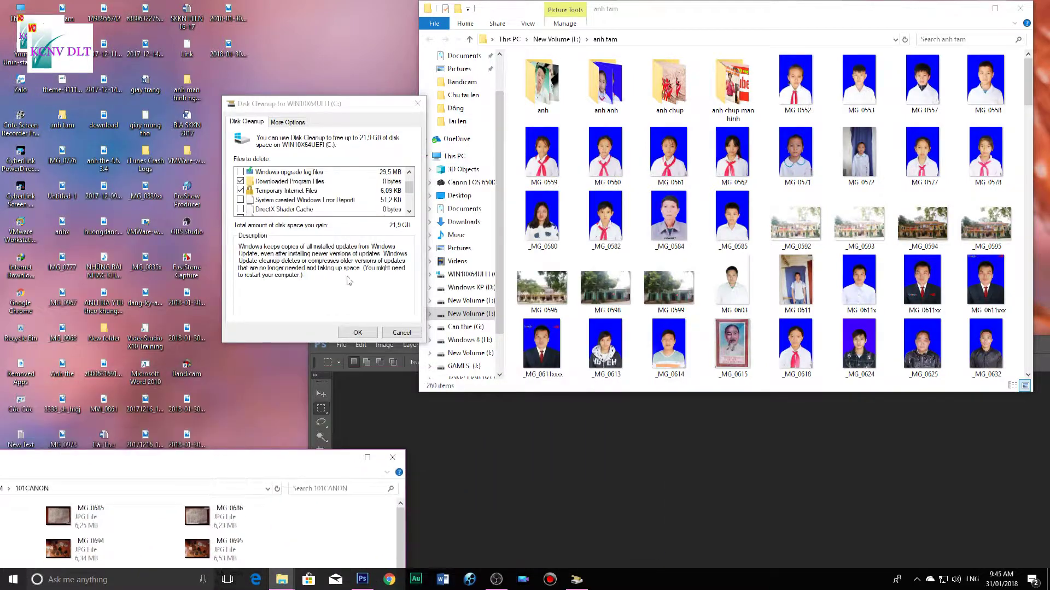
- Run the cleanup of the marked categories and confirm the permanent deletion of the files
left_click_drag(345, 104, 296, 100)
left_click(301, 330)
left_click(541, 296)
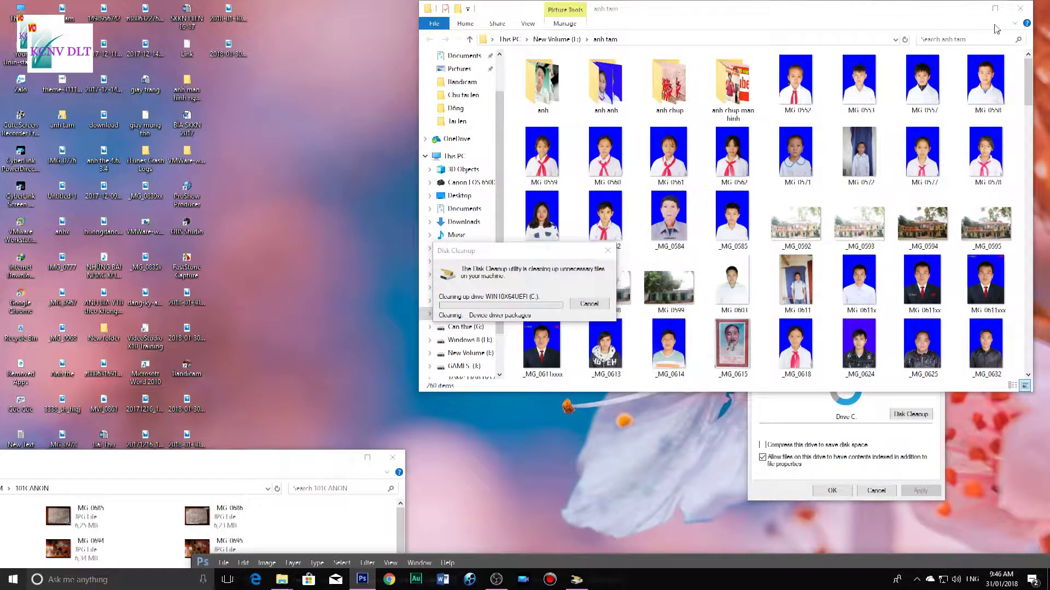
- Put the "anh tam" folder window away, move the This PC window aside, and refresh the desktop
left_click(970, 8)
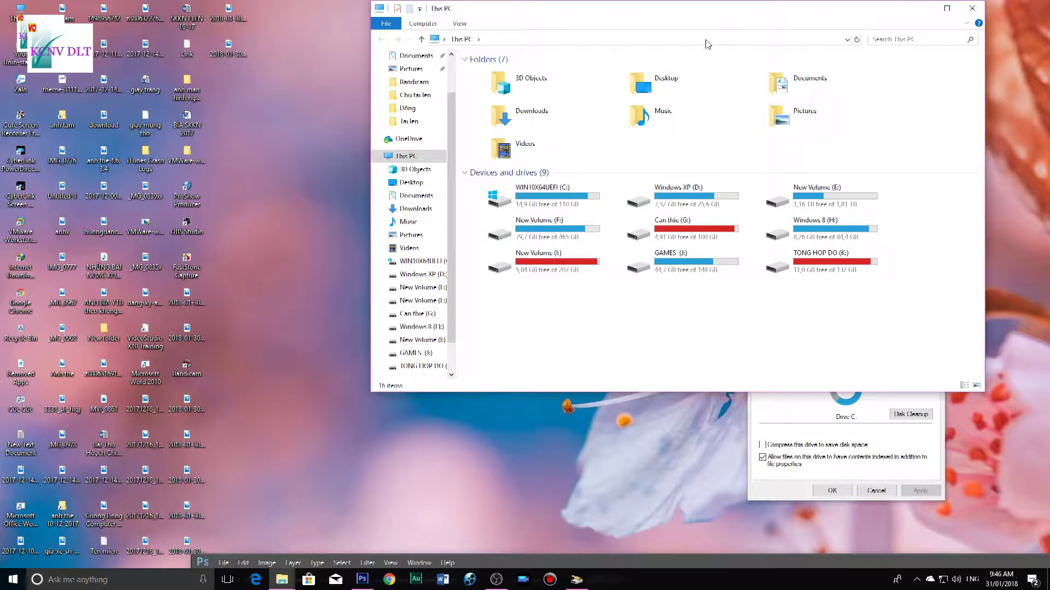
left_click_drag(656, 14, 272, 62)
right_click(234, 364)
left_click(258, 409)
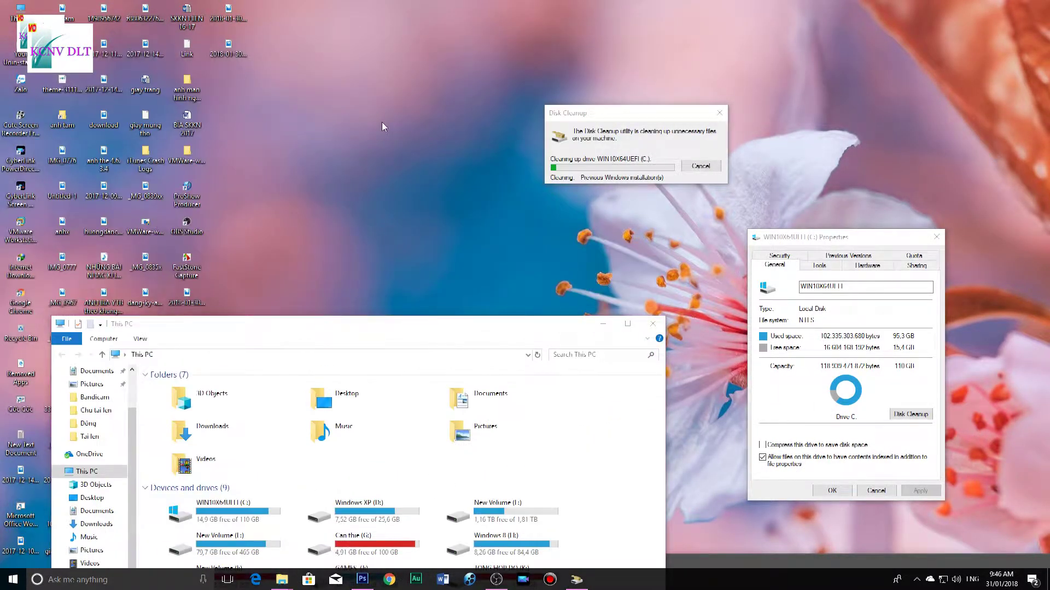
- Open the prefetch folder through the Run dialog and grant permanent access to it
key("super+r")
key("BackSpace")
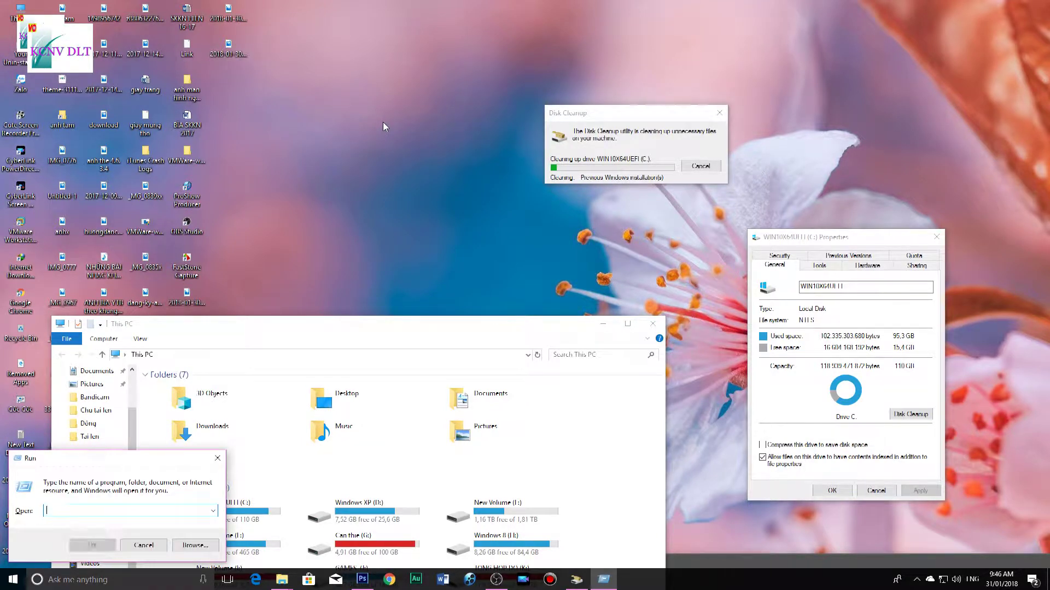
type("degc")
key("BackSpace")
key("BackSpace")
key("BackSpace")
key("BackSpace")
type("pre")
key("Return")
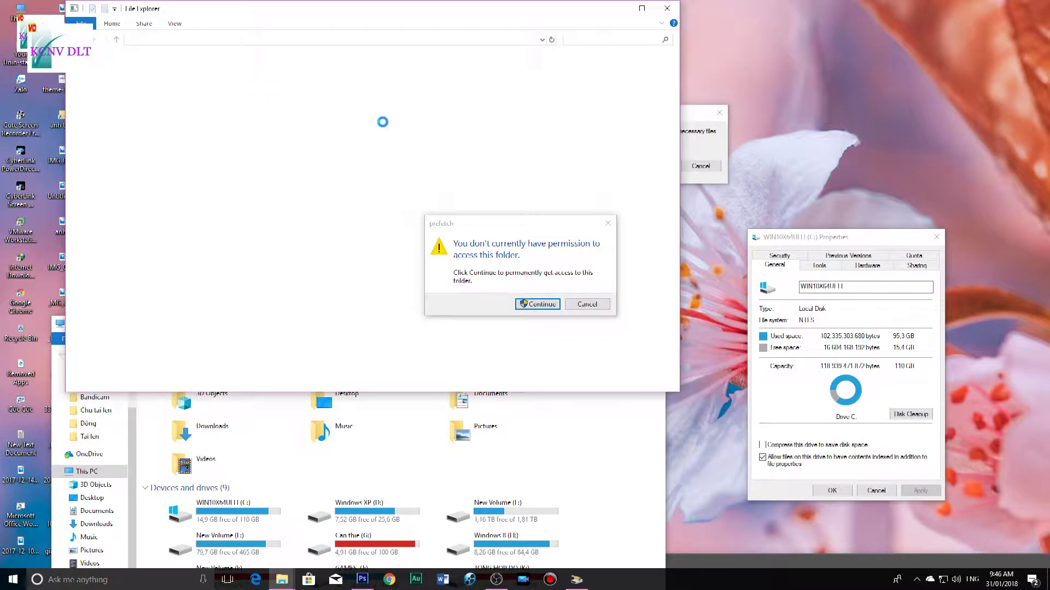
left_click(536, 304)
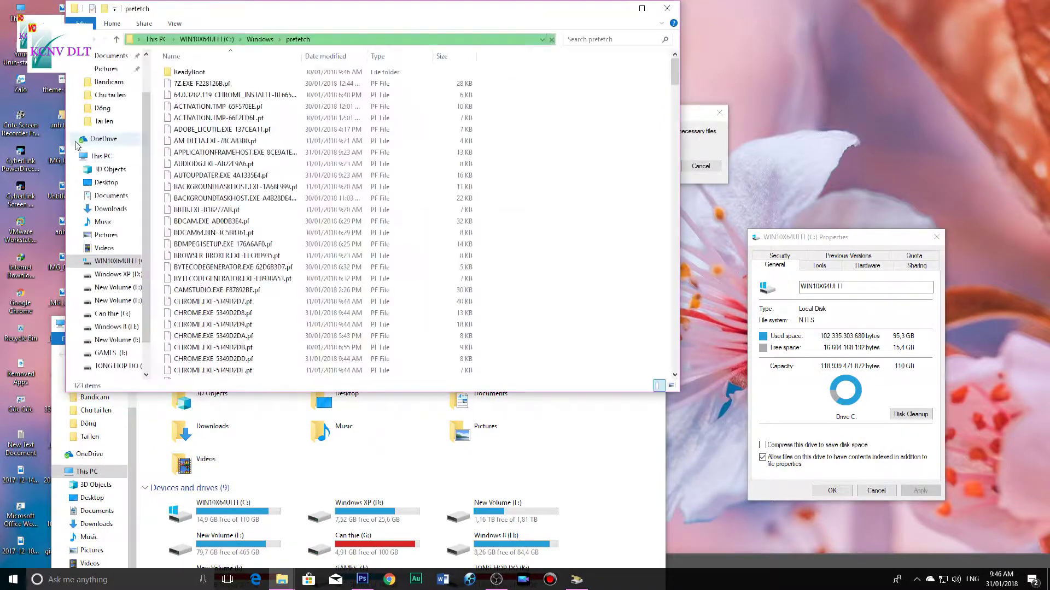
- Delete all files in the prefetch folder and close its window
key("ctrl+a")
key("Delete")
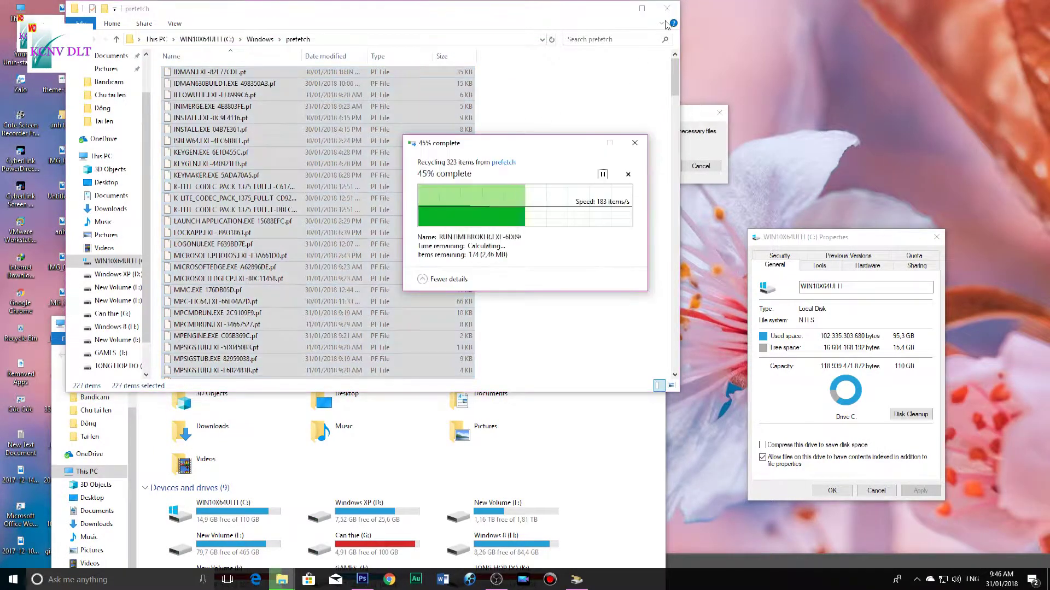
left_click(569, 257)
left_click(667, 8)
- Open the temporary files folder by running %temp%
key("super+r")
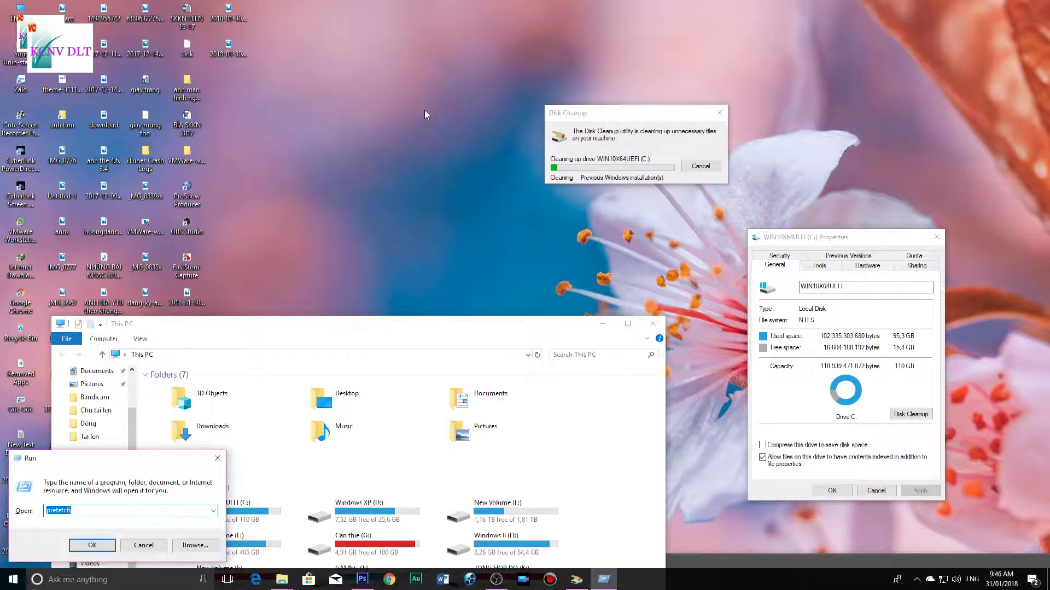
key("BackSpace")
type("%temp%")
key("Return")
- Delete all items in the Temp folder, skip the ones that cannot be removed, and close the window
key("ctrl+a")
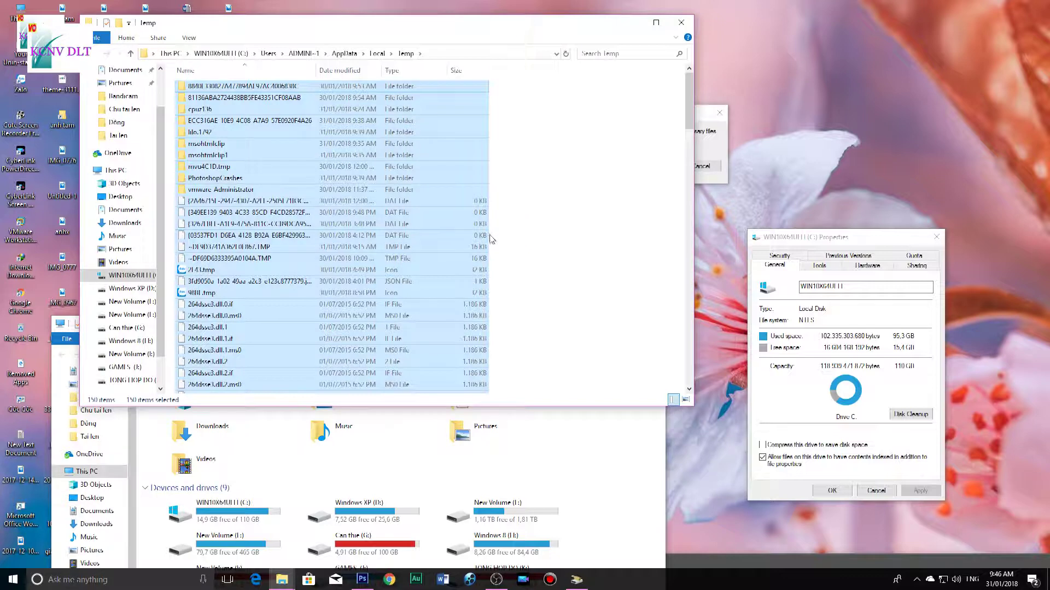
key("Delete")
left_click(488, 236)
left_click(553, 261)
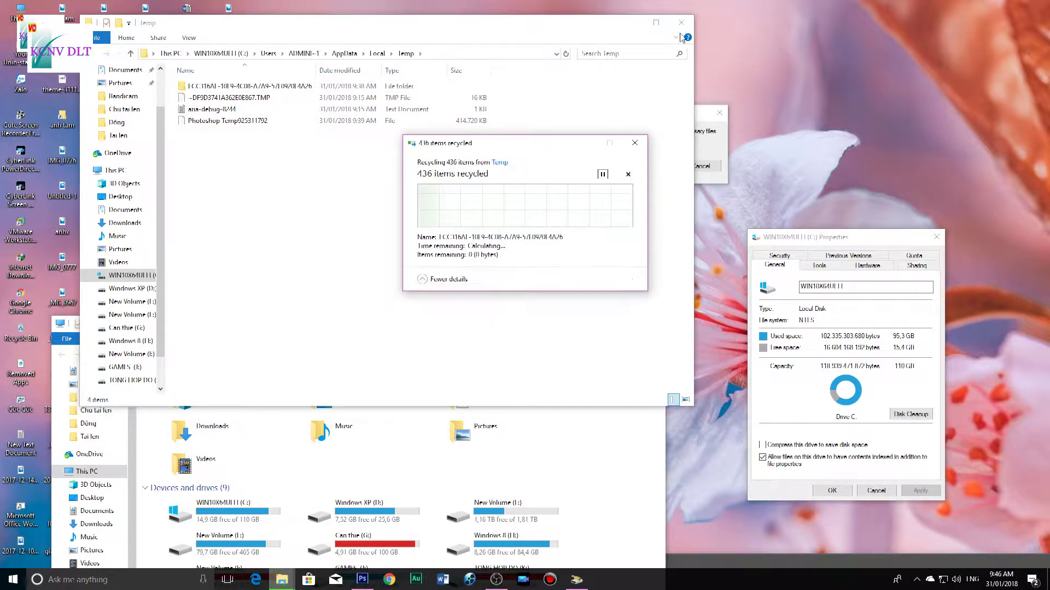
left_click(680, 22)
right_click(16, 15)
left_click(49, 134)
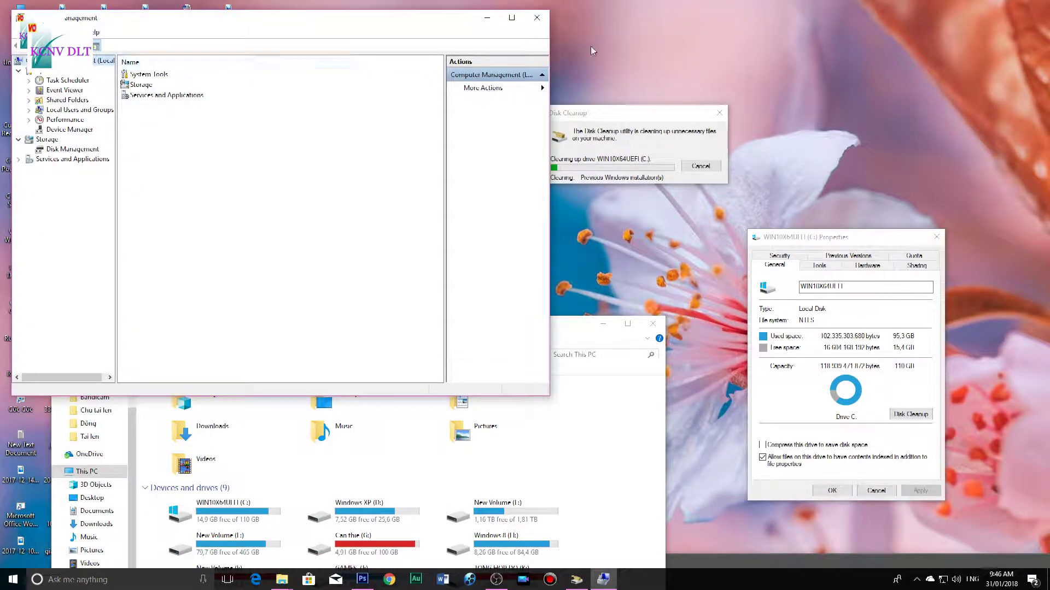
left_click(536, 17)
- Open This PC's system properties and bring up the System Protection settings
right_click(16, 14)
left_click(43, 124)
left_click(136, 166)
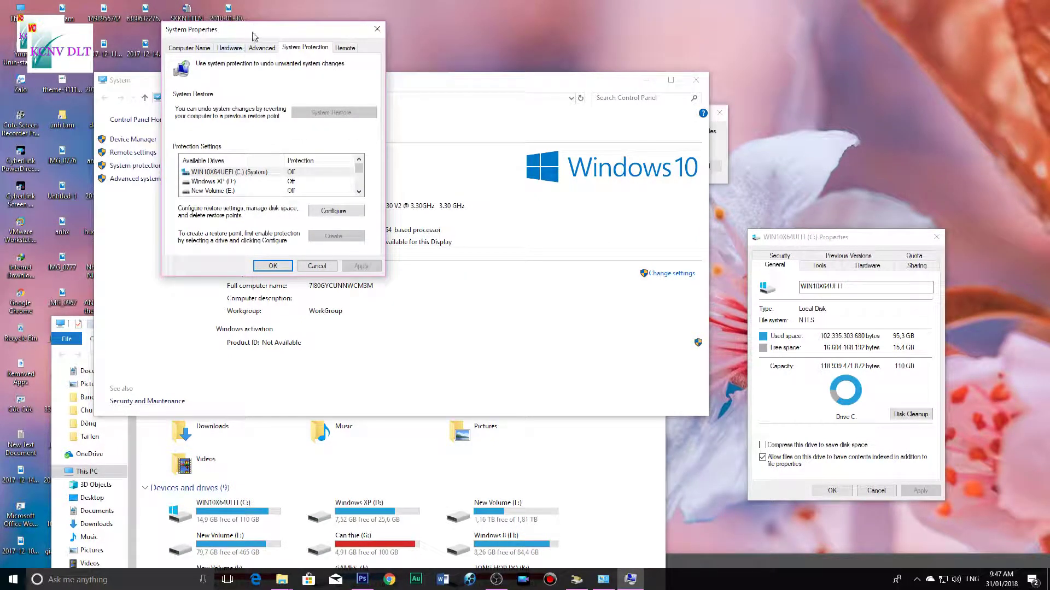
- Delete all restore points of drive C: in its protection configuration and confirm the settings
left_click(307, 221)
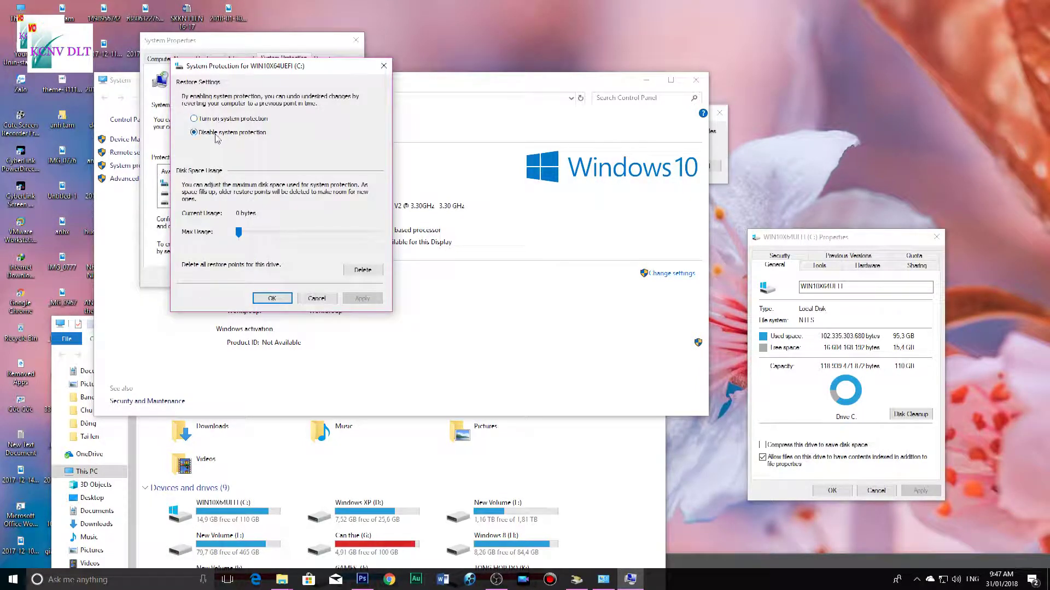
left_click(361, 269)
left_click(340, 206)
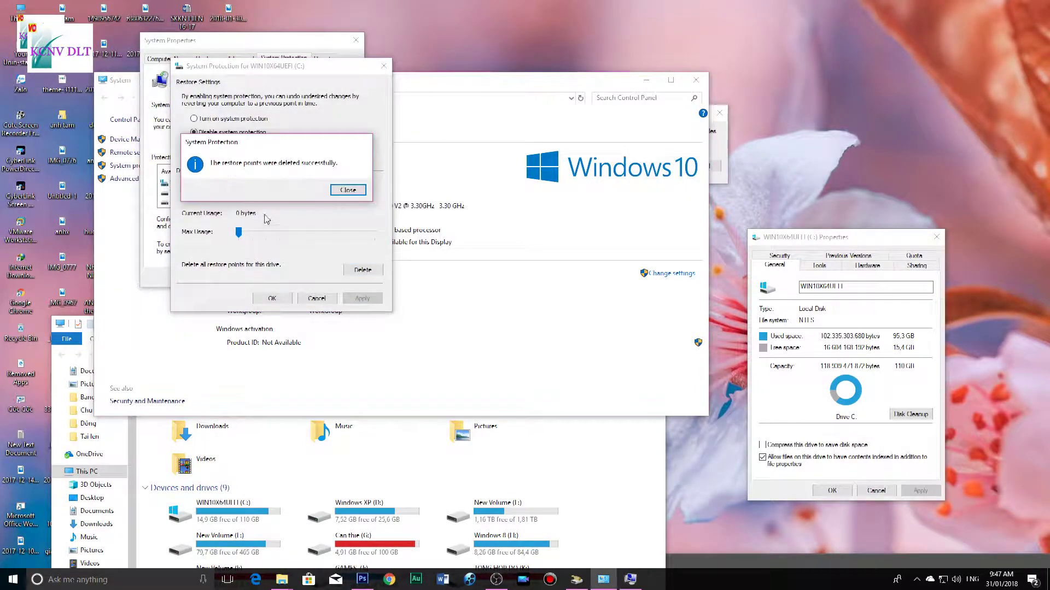
left_click(349, 190)
left_click(272, 298)
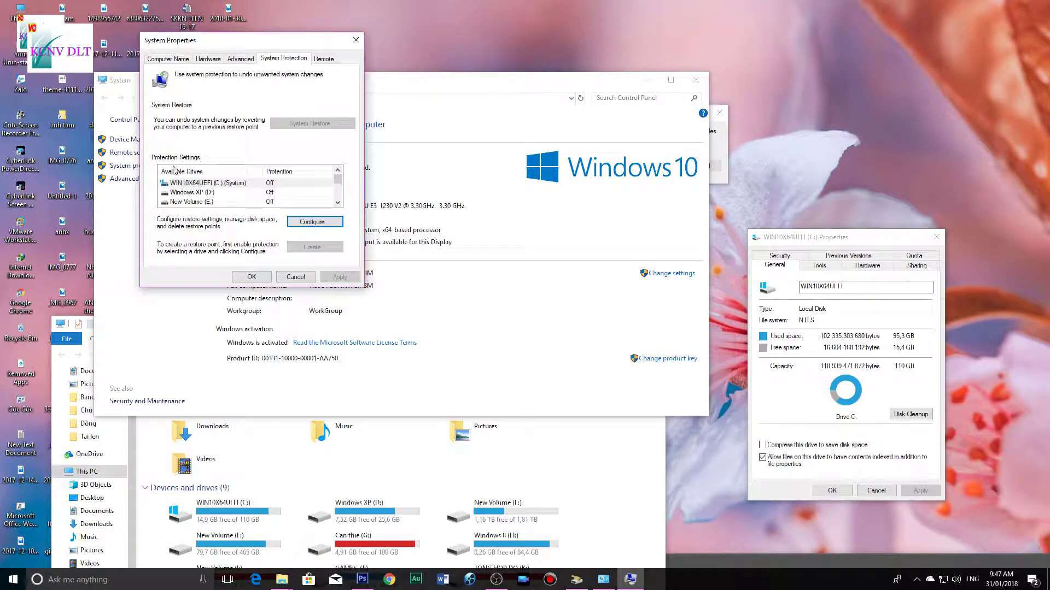
- Reopen drive C:'s protection configuration and turn on system protection with a maximum usage of 1%
left_click(267, 185)
left_click(311, 222)
left_click(194, 118)
left_click_drag(239, 232, 200, 94)
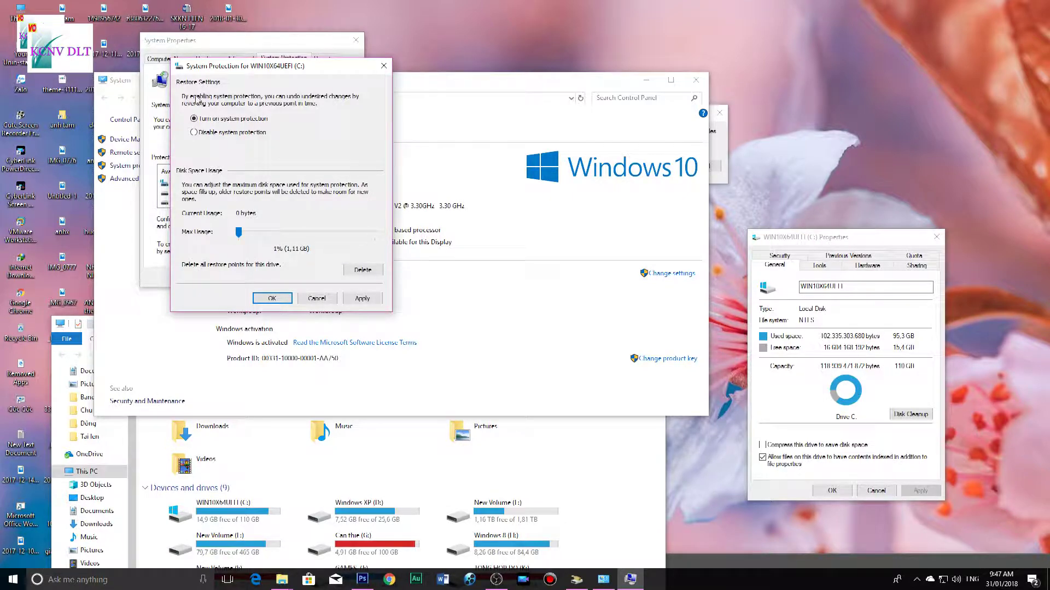
- Disable system protection for drive C:, delete its restore points again, and close the System Properties and System windows
left_click(197, 131)
left_click(363, 269)
left_click(353, 208)
left_click(348, 190)
left_click(300, 300)
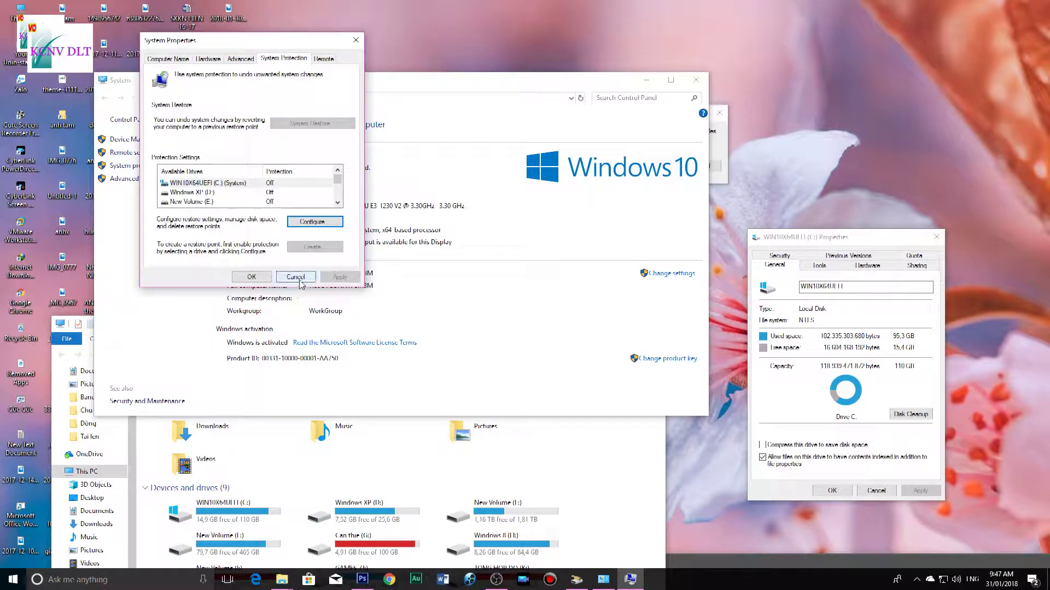
left_click(235, 59)
left_click(279, 58)
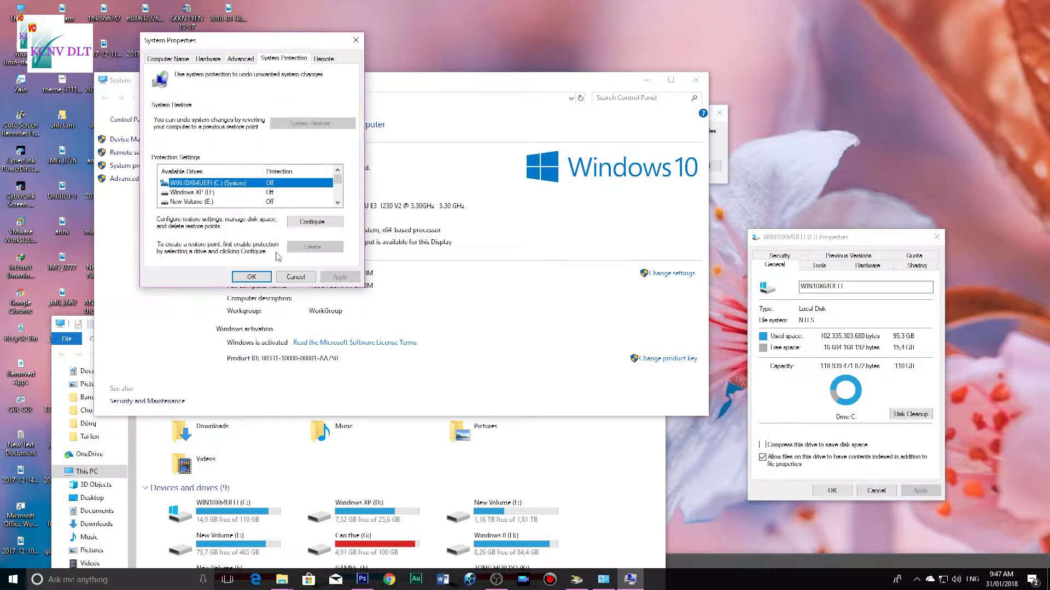
left_click(295, 277)
left_click(696, 76)
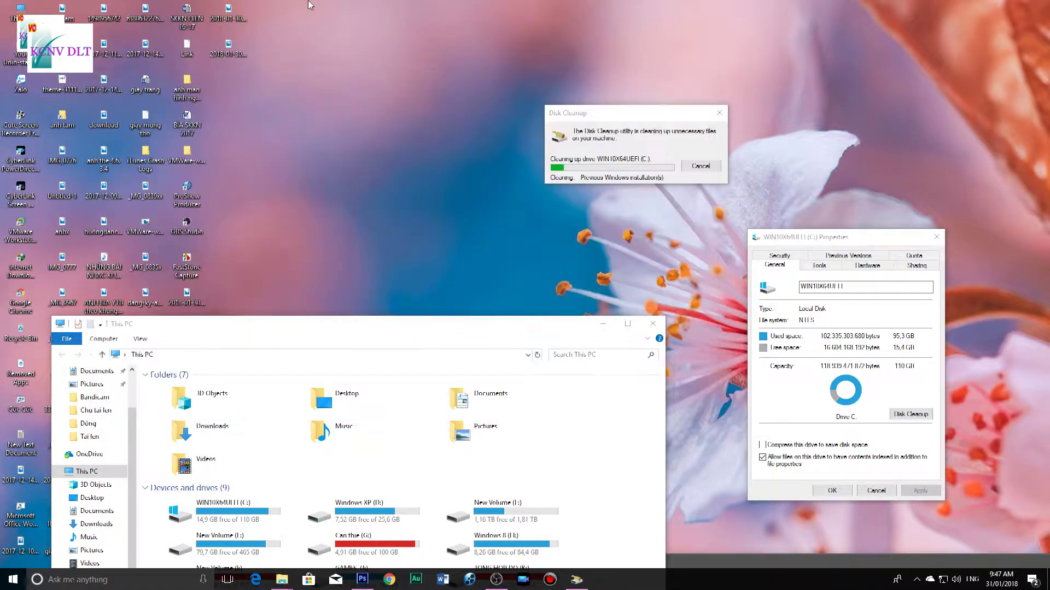
- Bring the This PC window fully into view and refresh it to check drive C:'s free space
left_click_drag(334, 326, 640, 328)
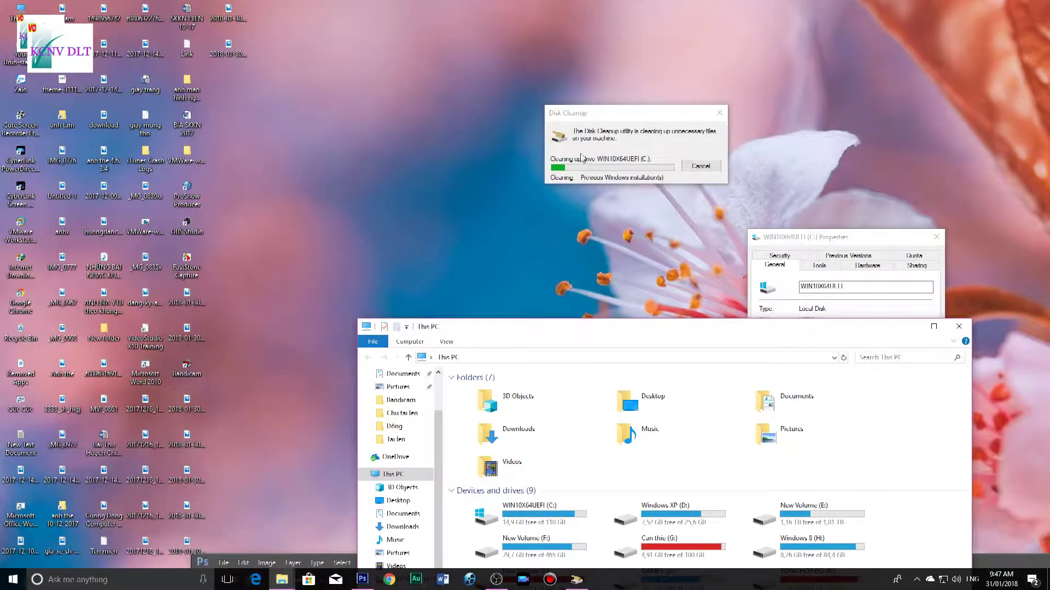
left_click(23, 10)
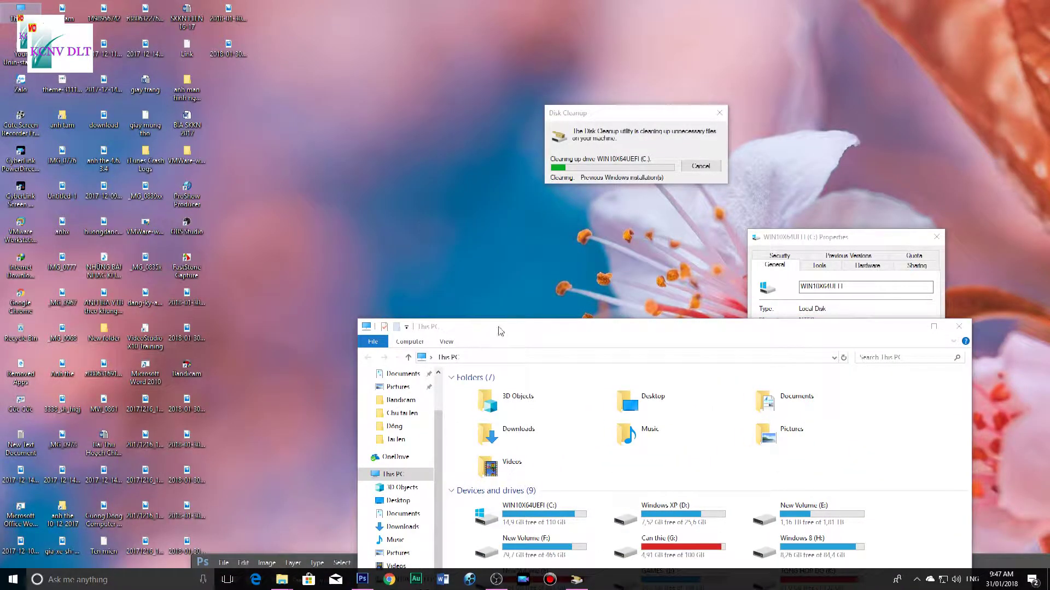
left_click_drag(499, 331, 170, 71)
right_click(275, 411)
left_click(308, 457)
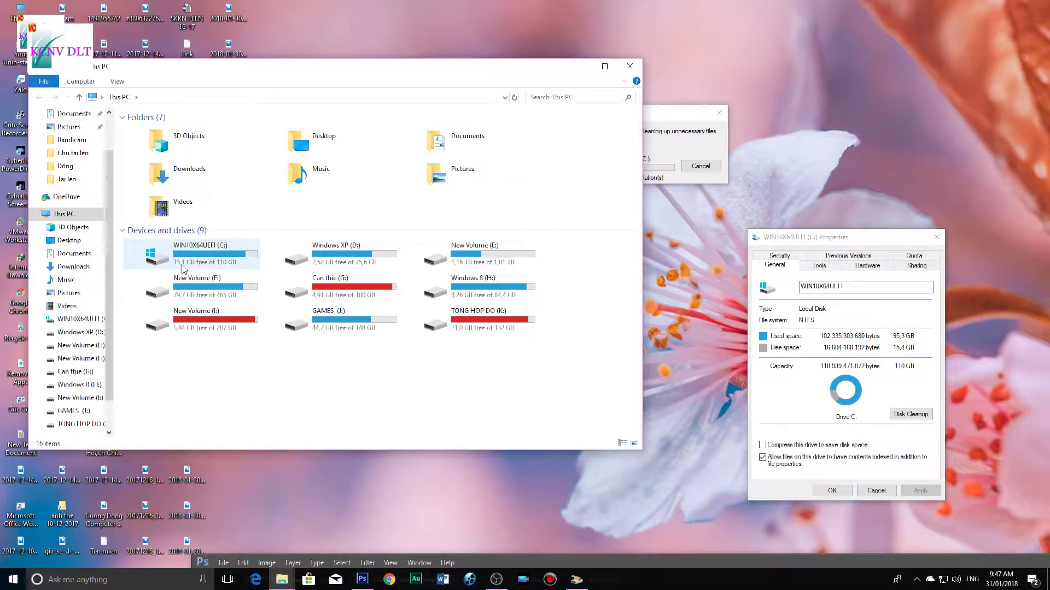
right_click(262, 360)
left_click(306, 403)
- Inspect the contents of the Windows.old folder on drive C:, selecting all its folders, and return to This PC
double_click(191, 268)
double_click(198, 244)
key("ctrl+a")
right_click(186, 166)
left_click(223, 407)
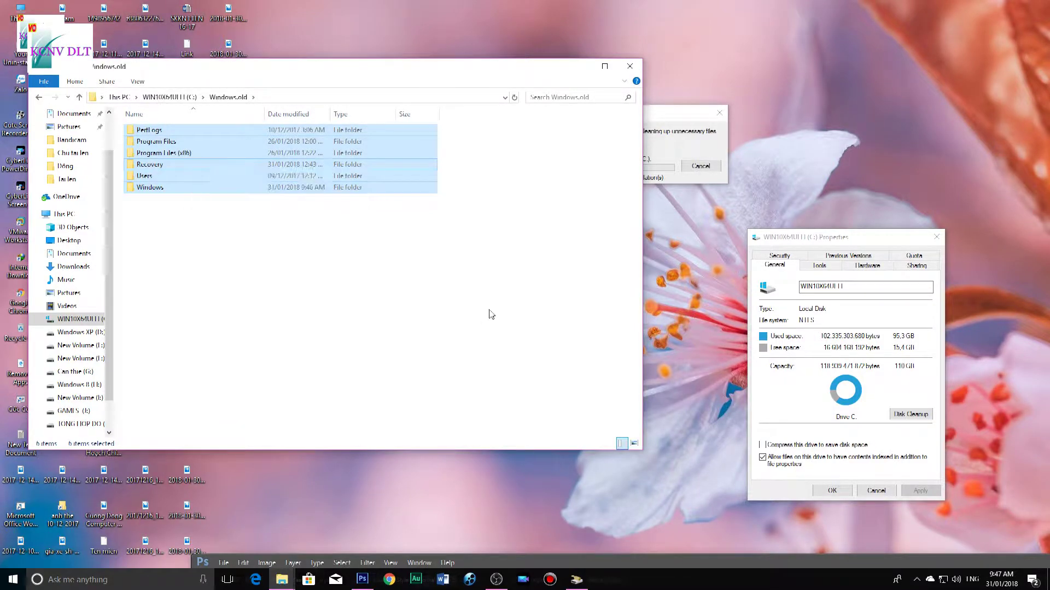
left_click(491, 314)
left_click(61, 215)
- Rearrange the This PC, Photoshop and Disk Cleanup windows so the cleanup progress is unobstructed
left_click_drag(447, 59, 498, 89)
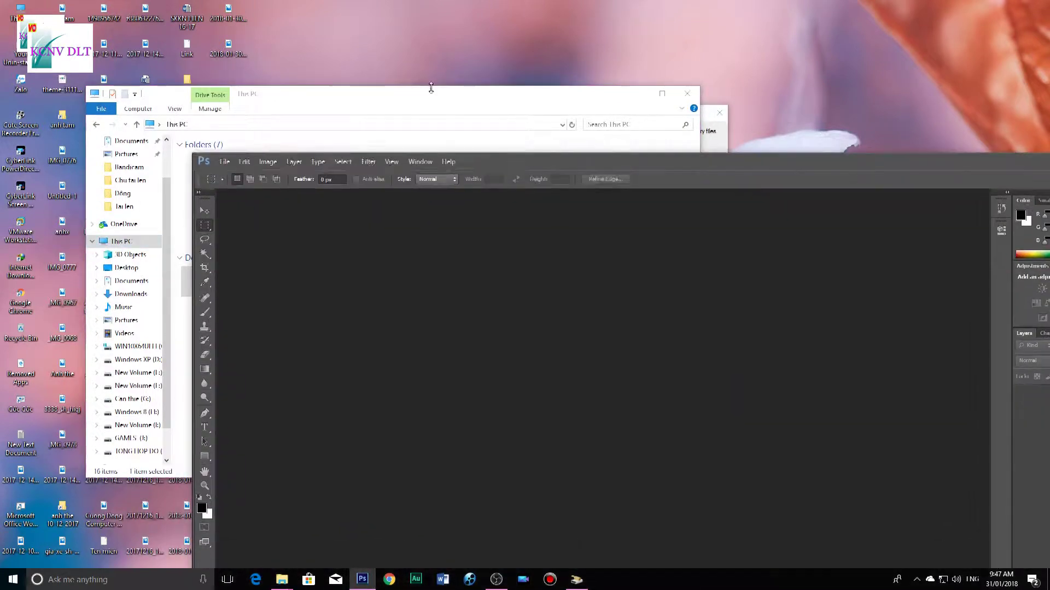
left_click_drag(430, 87, 385, 454)
left_click_drag(530, 164, 472, 257)
left_click_drag(595, 114, 909, 10)
left_click_drag(528, 252, 751, 139)
left_click_drag(115, 464, 359, 481)
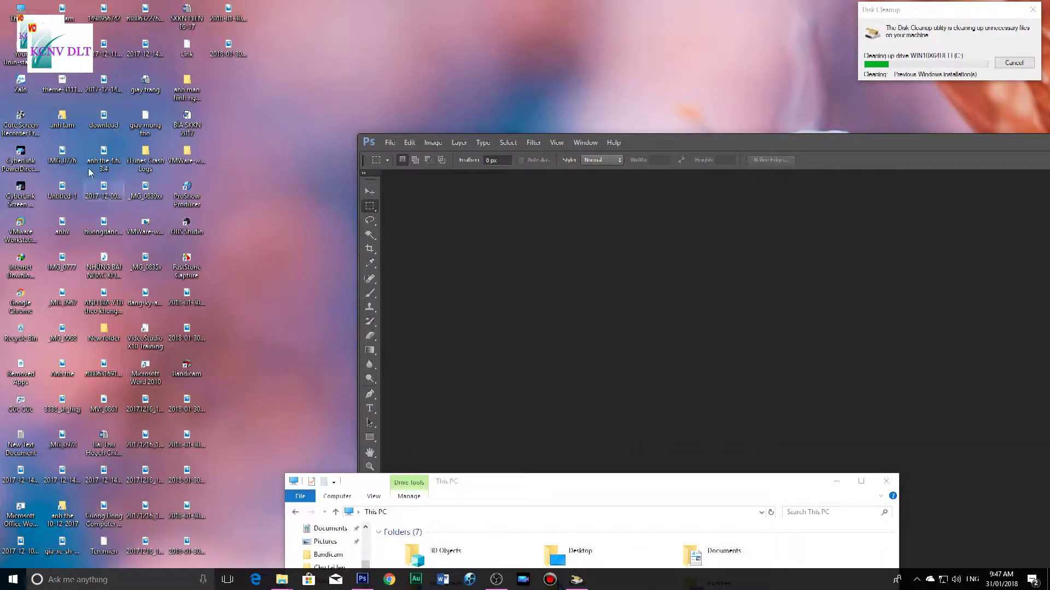
- Open the anh tam folder from the desktop and the Canon EOS 650D card's DCIM\101CANON folder beside it
double_click(71, 123)
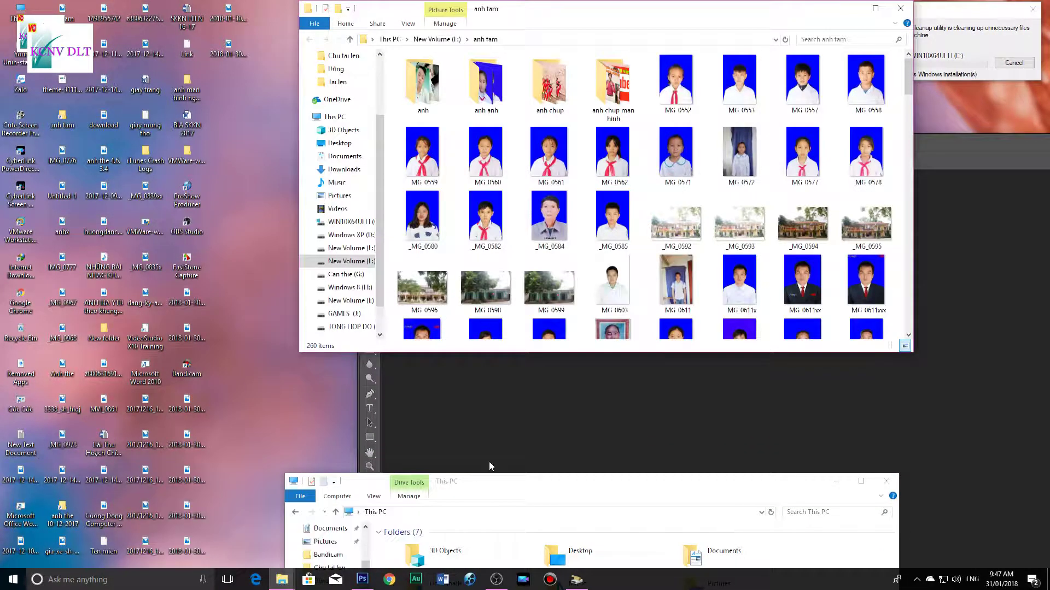
left_click_drag(651, 15, 318, 96)
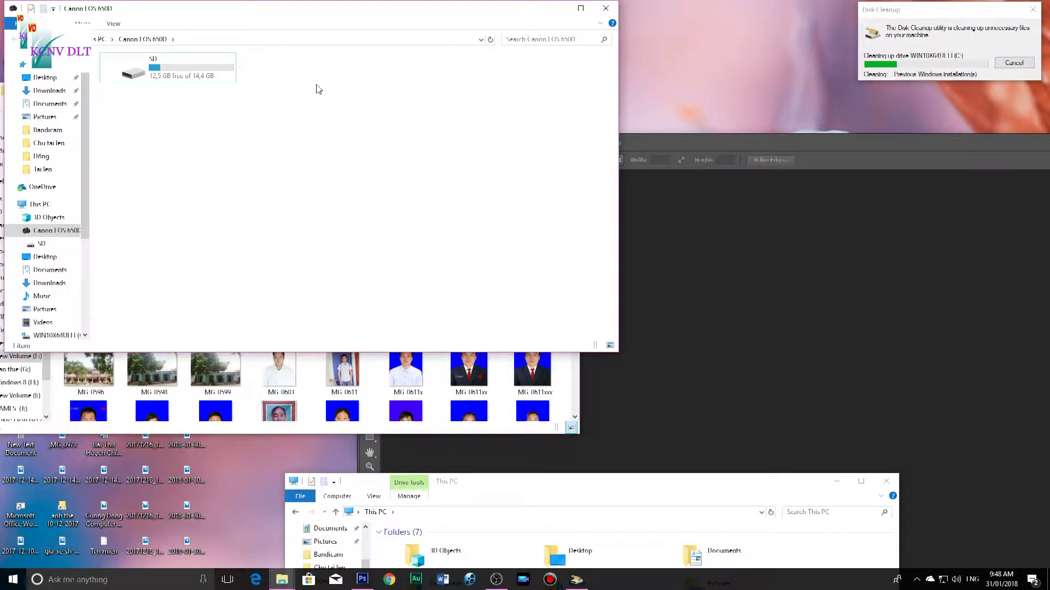
double_click(169, 65)
double_click(204, 72)
double_click(309, 78)
left_click_drag(378, 8, 754, 12)
- Copy photo _MG_1091 from the 101CANON folder into the anh tam folder and open it in Photoshop
scroll(627, 303, "down", 3)
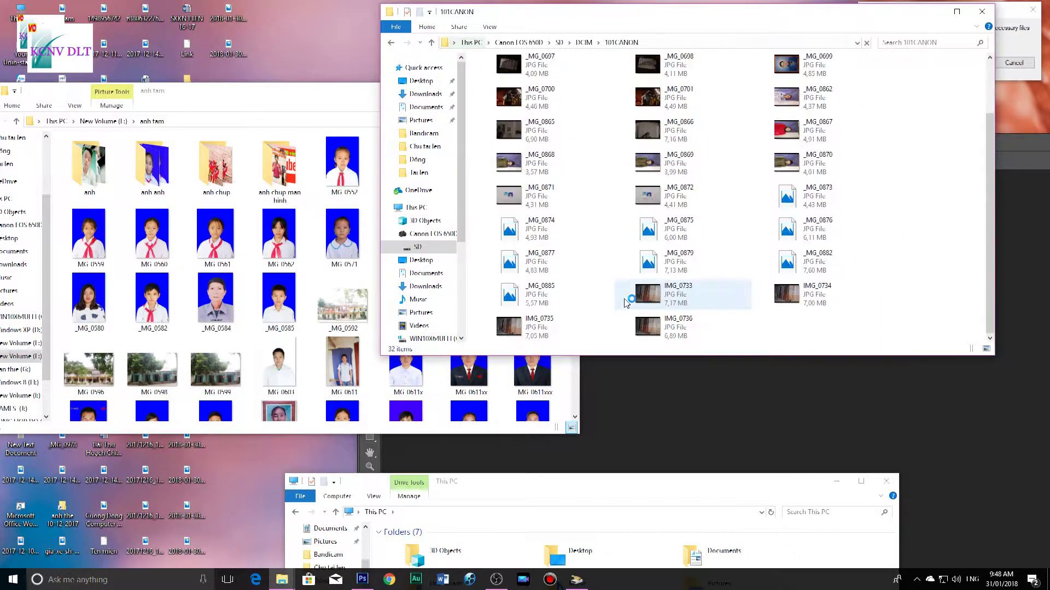
scroll(641, 264, "down", 3)
scroll(641, 264, "down", 3)
mouse_move(780, 12)
left_mouse_down()
mouse_move(494, 201)
mouse_move(791, 30)
left_mouse_up()
scroll(783, 252, "down", 10)
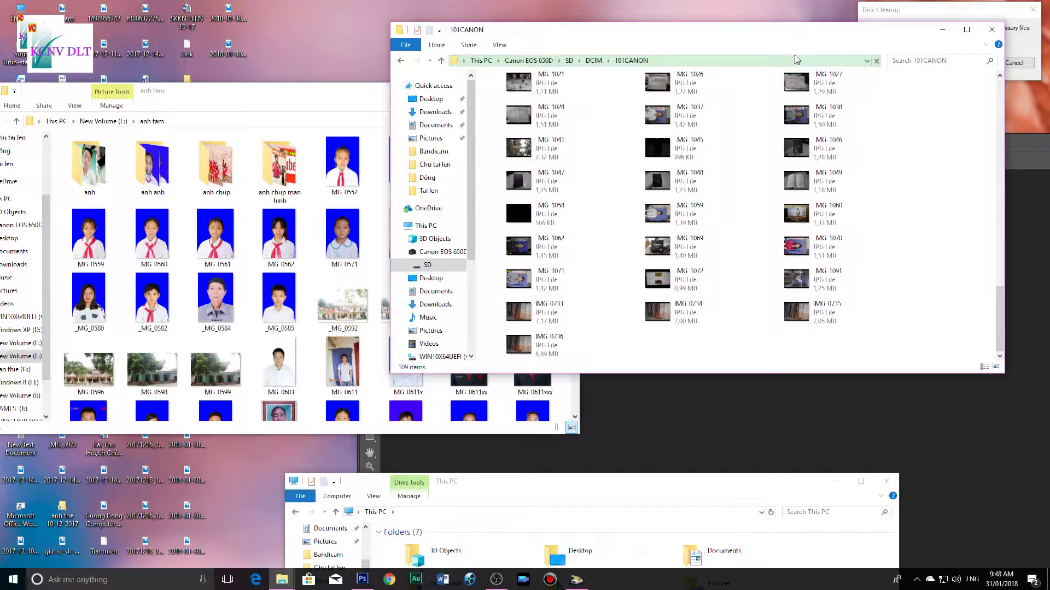
left_click_drag(809, 285, 342, 350)
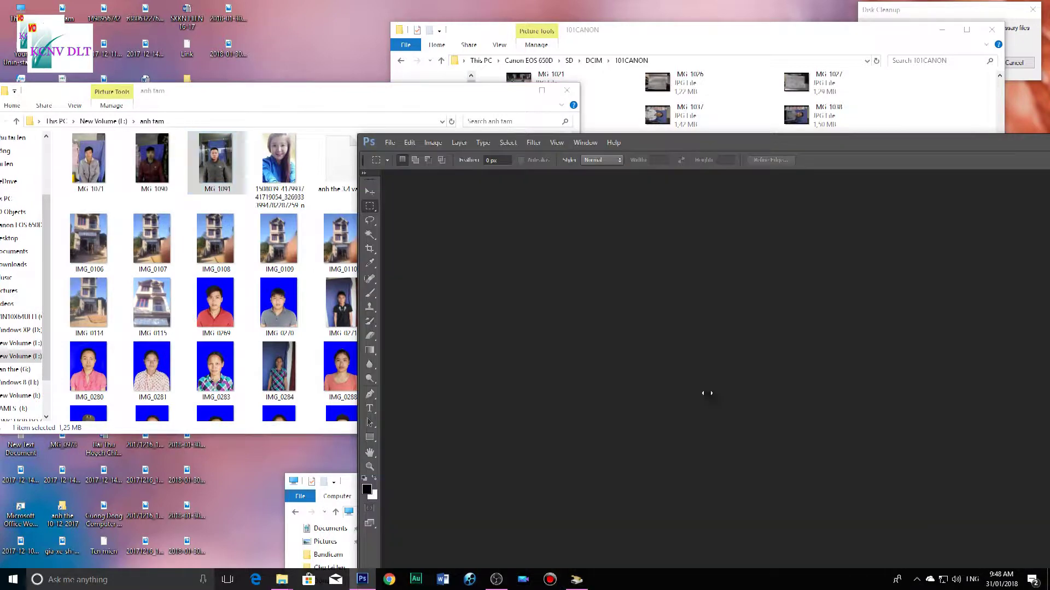
left_click(907, 13)
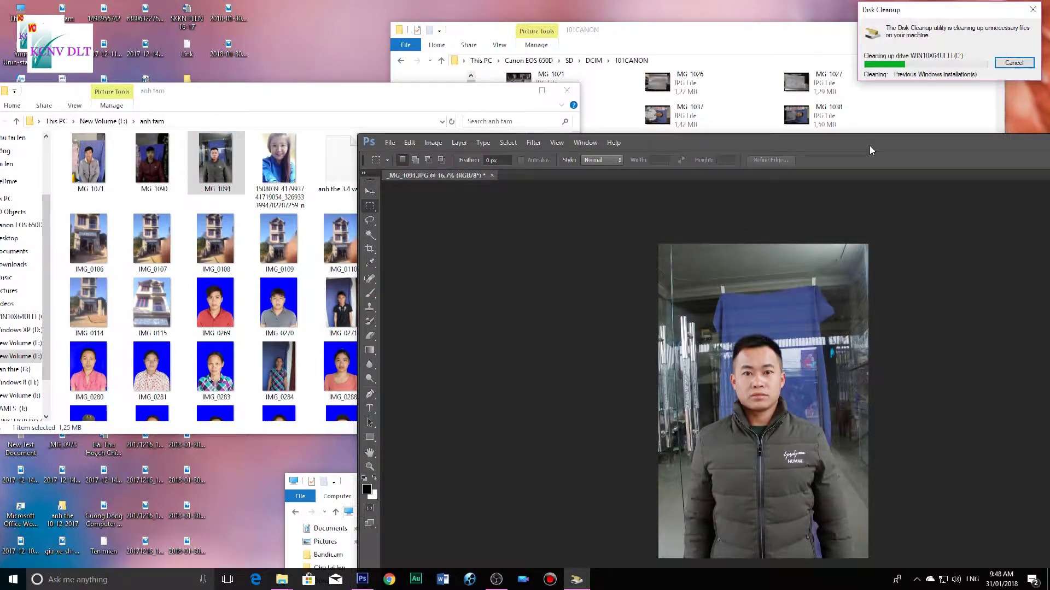
- Maximize Photoshop and crop the _MG_1091 portrait to the man's head and upper body
double_click(871, 149)
key("ctrl+plus")
left_click(10, 112)
left_click_drag(368, 160, 599, 466)
left_click_drag(467, 371, 465, 355)
left_click_drag(459, 433, 458, 440)
left_click_drag(453, 403, 457, 413)
left_click_drag(651, 451, 623, 458)
left_click_drag(498, 355, 521, 378)
key("Return")
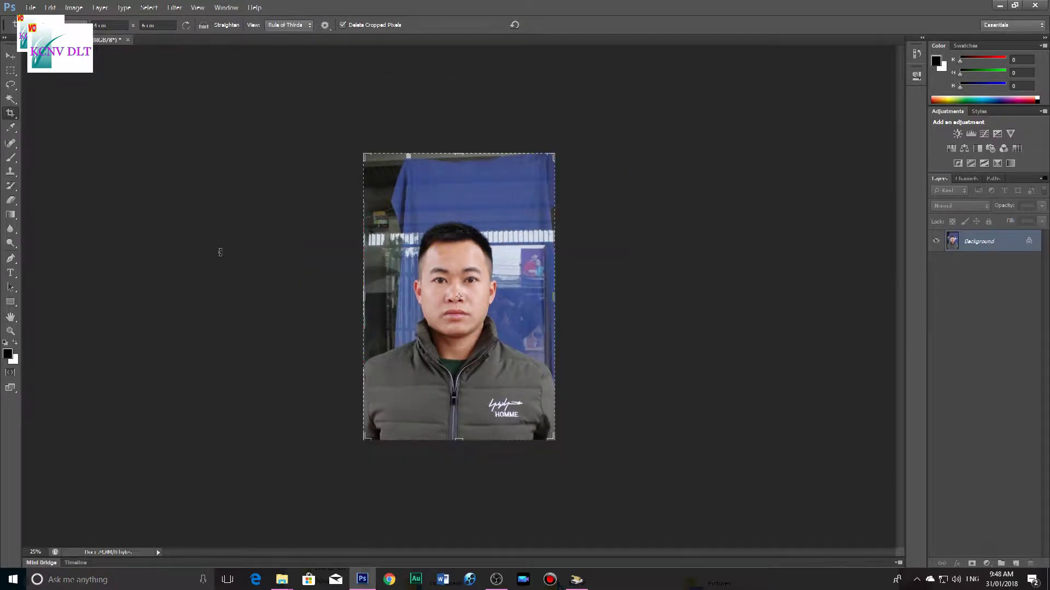
- Try to select the background around the man with the Magic Wand, adding the backdrop and dark side areas
left_click(9, 100)
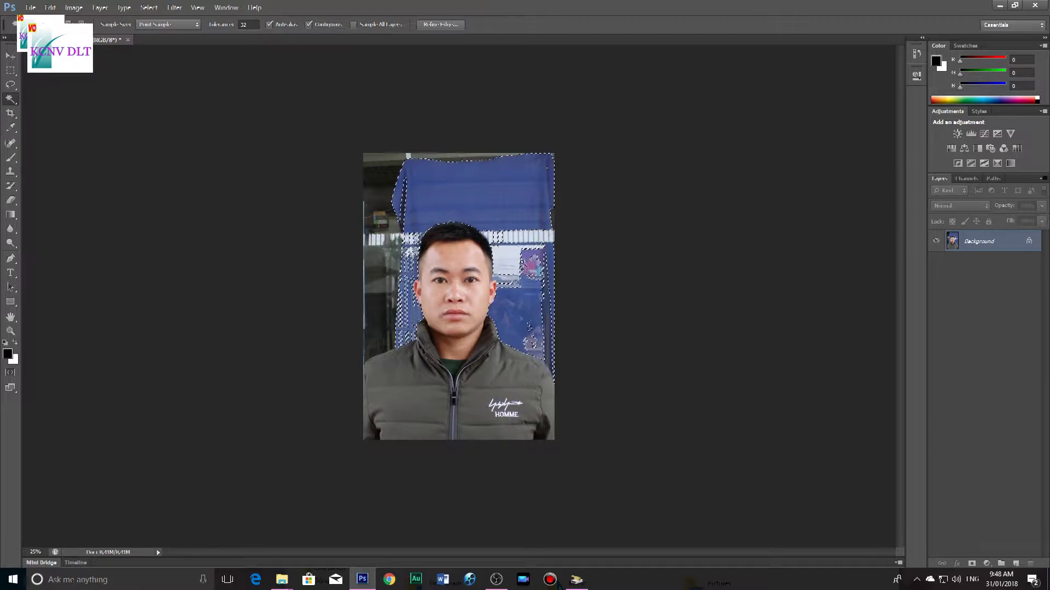
left_click(543, 328, "shift")
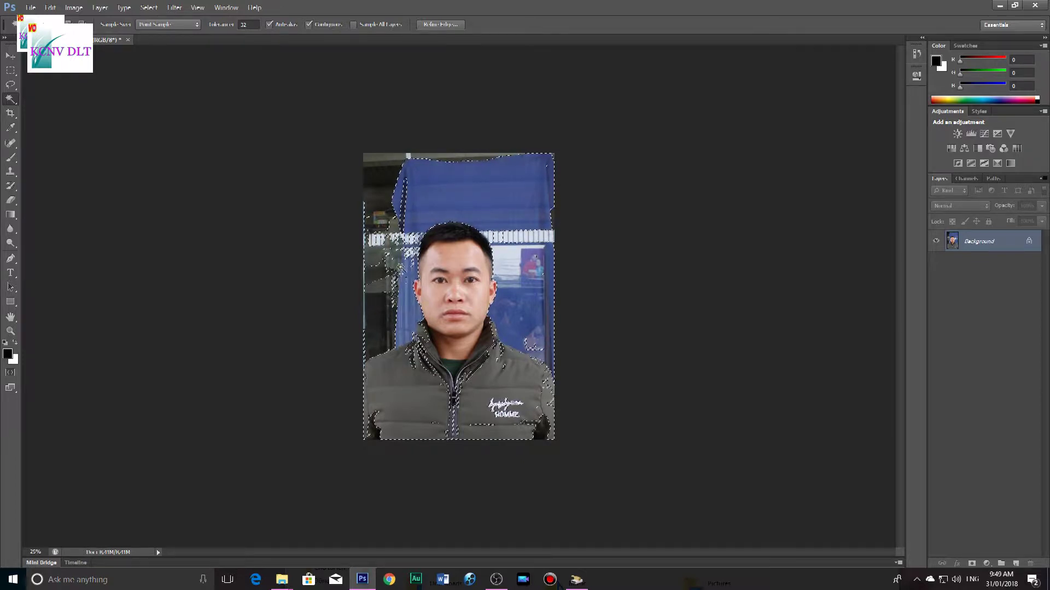
left_click(389, 306, "shift")
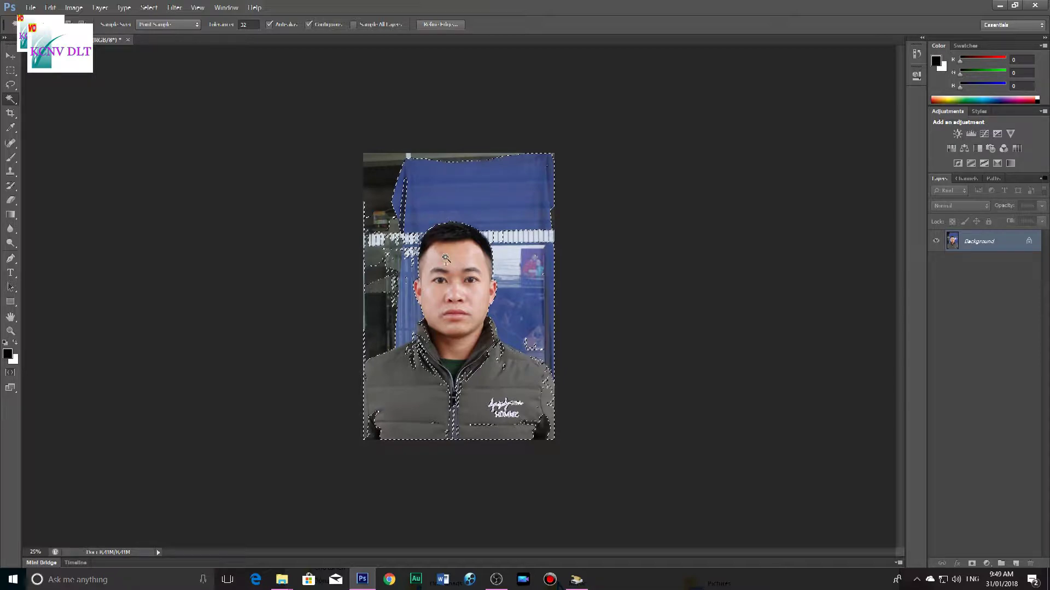
- Restore the Photoshop window, move it clear of the Disk Cleanup progress, and bring This PC into view
left_click(1014, 5)
left_click_drag(779, 144, 693, 386)
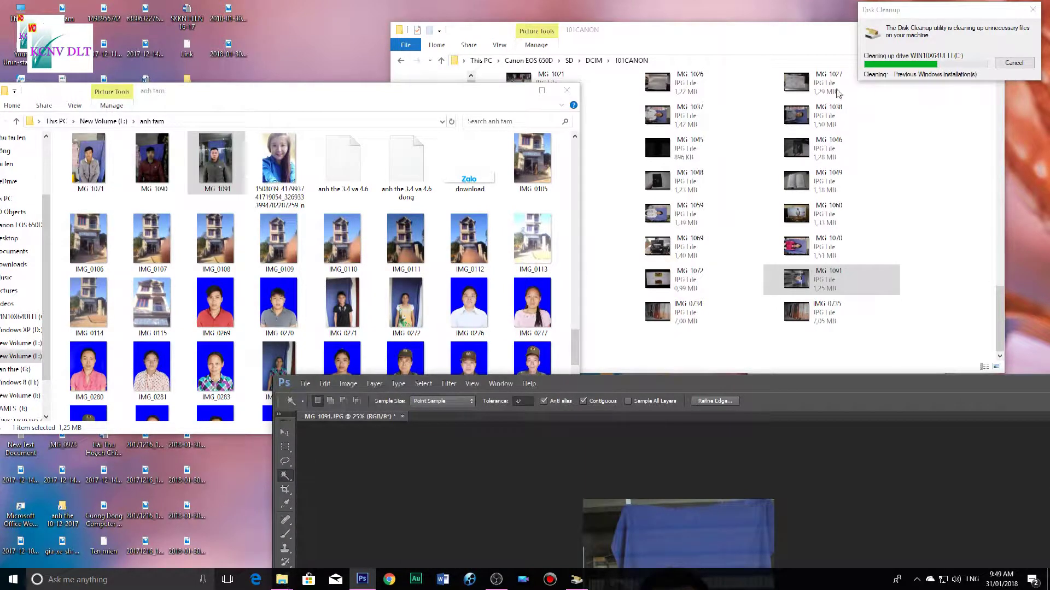
double_click(4, 12)
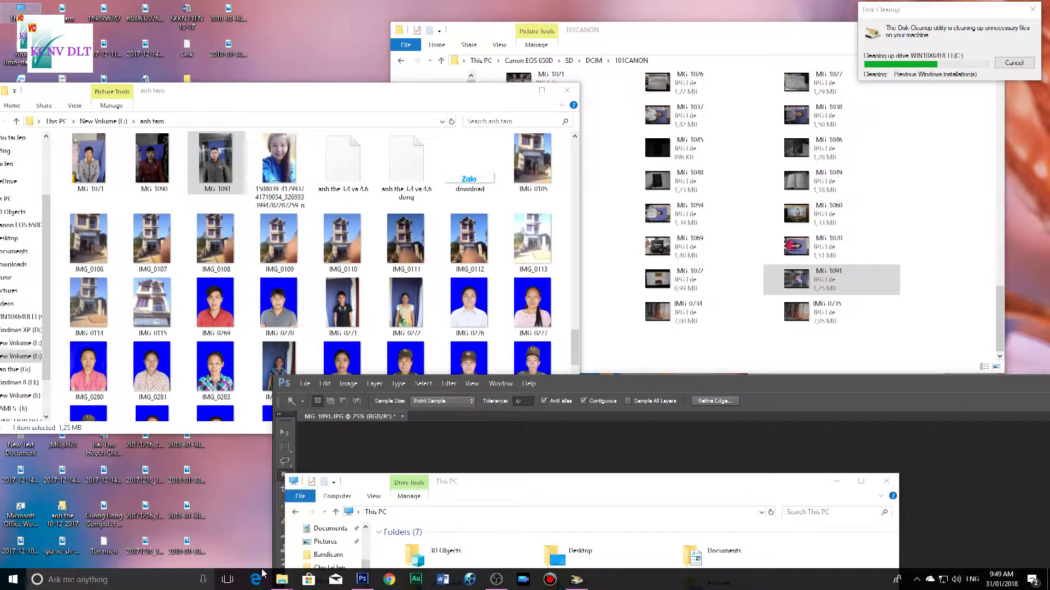
mouse_move(283, 584)
left_click(188, 536)
left_click_drag(377, 481, 165, 7)
- Refresh This PC to check how much space the cleanup has freed on drive C:
right_click(408, 310)
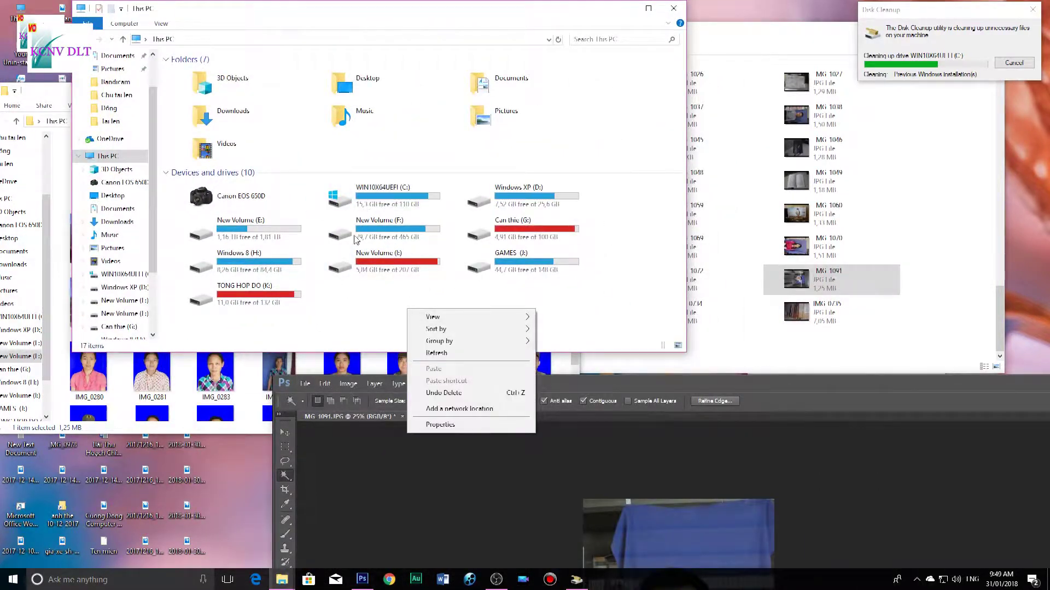
left_click(375, 304)
right_click(375, 304)
left_click(401, 347)
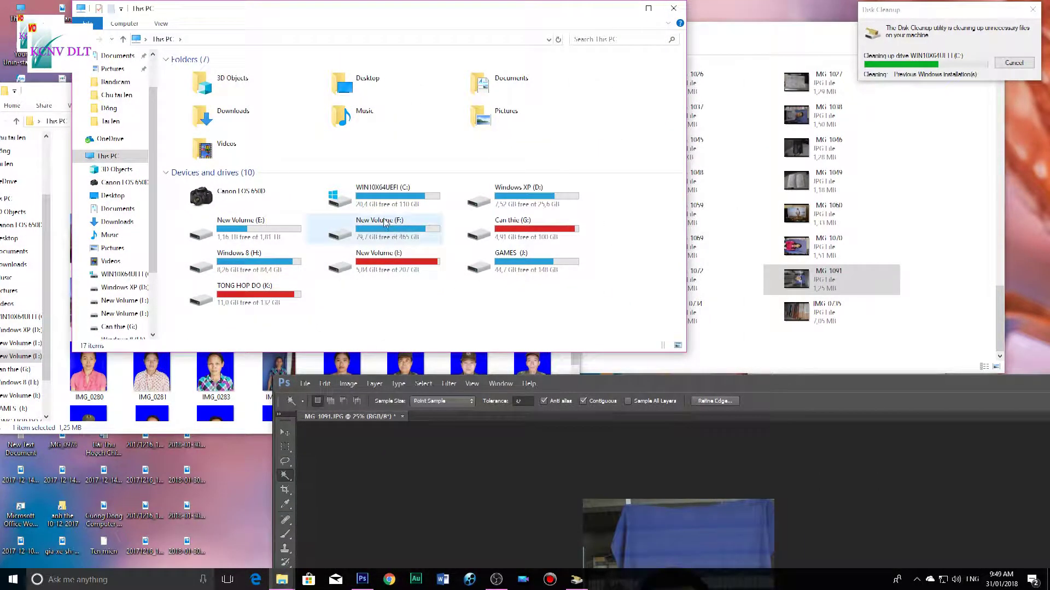
left_click_drag(507, 17, 446, 50)
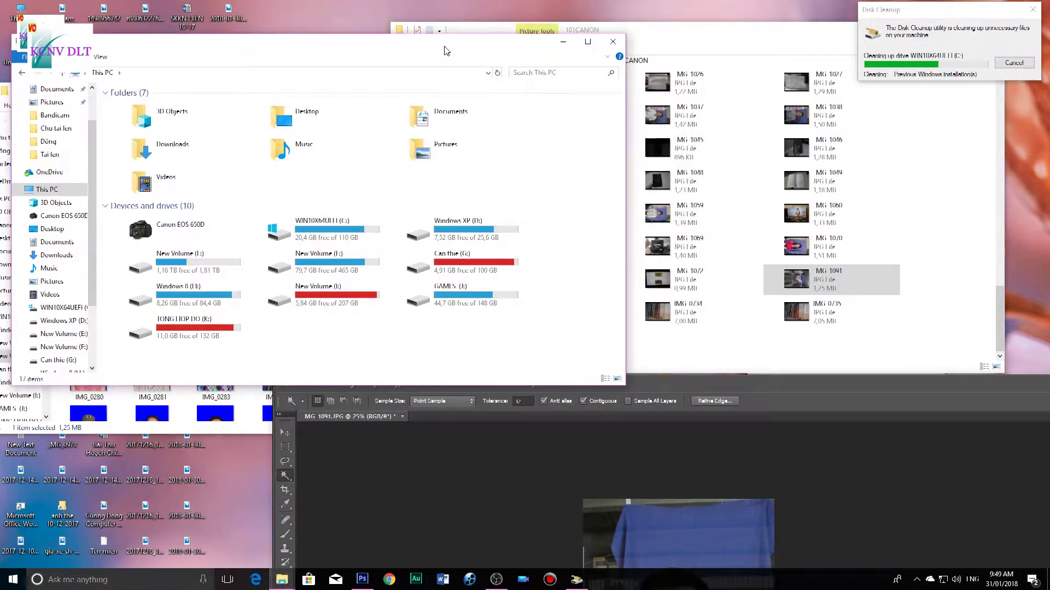
right_click(554, 250)
left_click(579, 291)
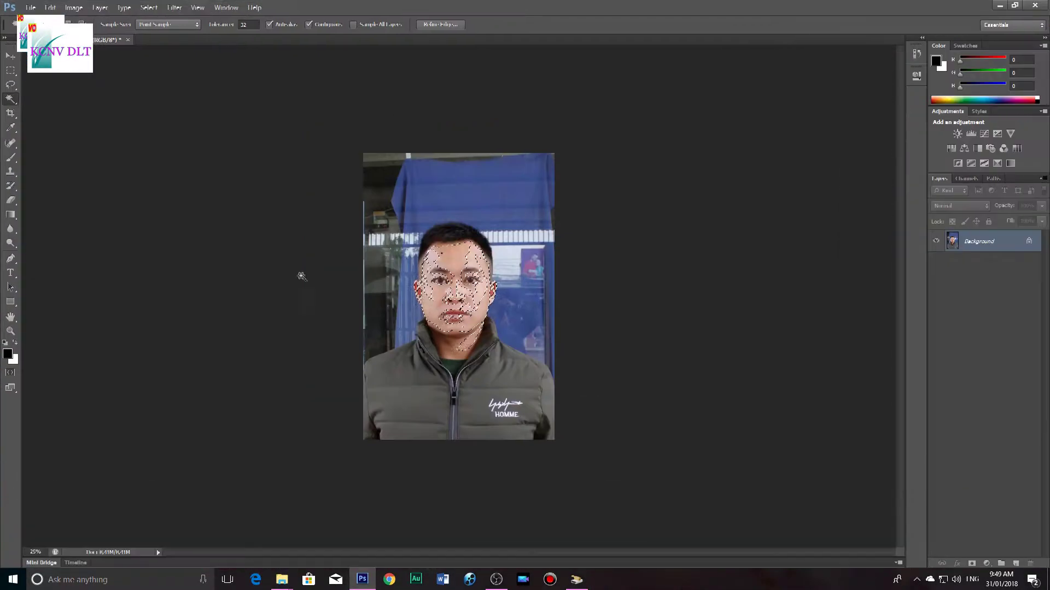
- Select the blue backdrop in Photoshop with the Magic Wand and add the bright area beside the head
left_click(408, 250)
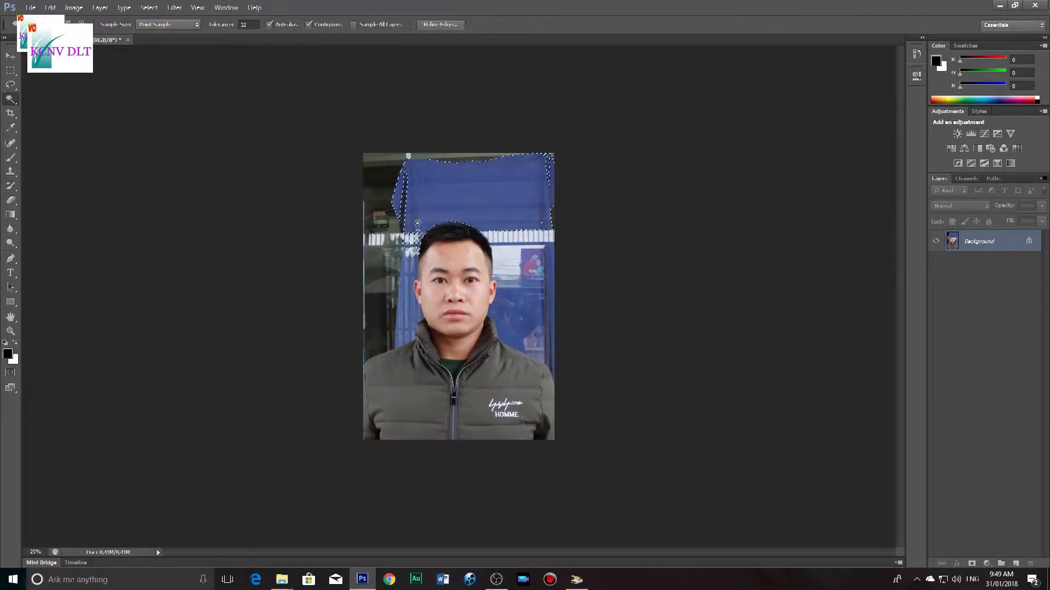
left_click(509, 256, "shift")
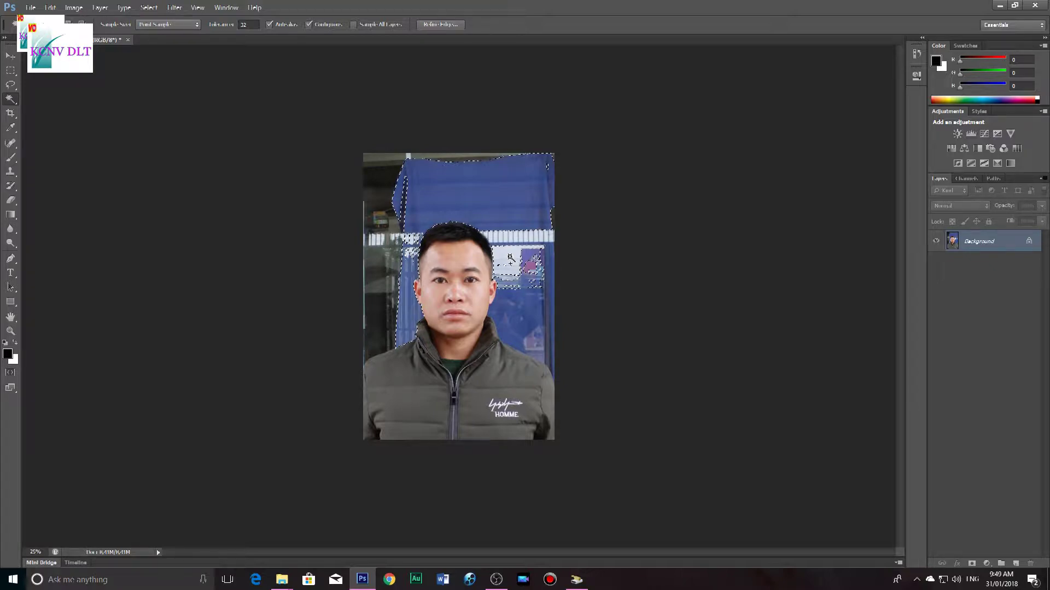
left_click(174, 7)
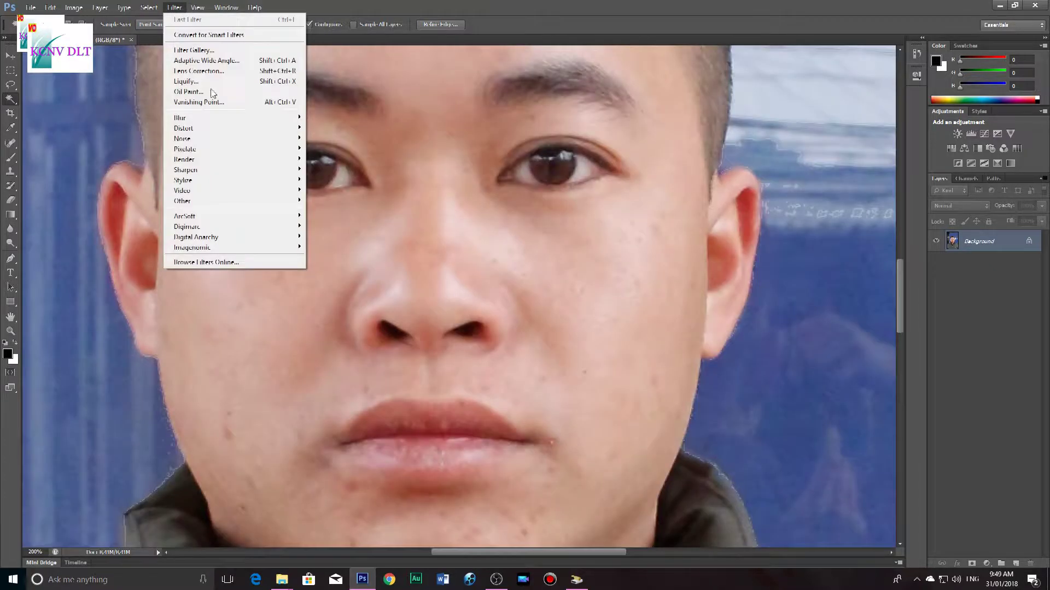
mouse_move(241, 251)
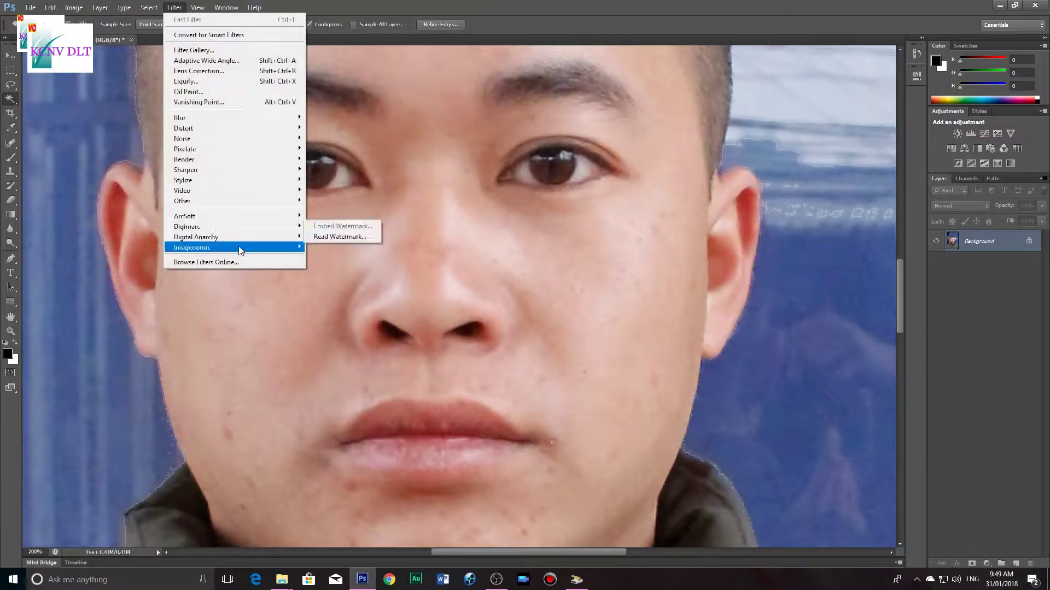
left_click(513, 123)
- Add the panel beside the head and the large blue backdrop above it to the Magic Wand selection
key("ctrl+minus")
key("ctrl+minus")
key("ctrl+minus")
left_click(577, 219, "shift")
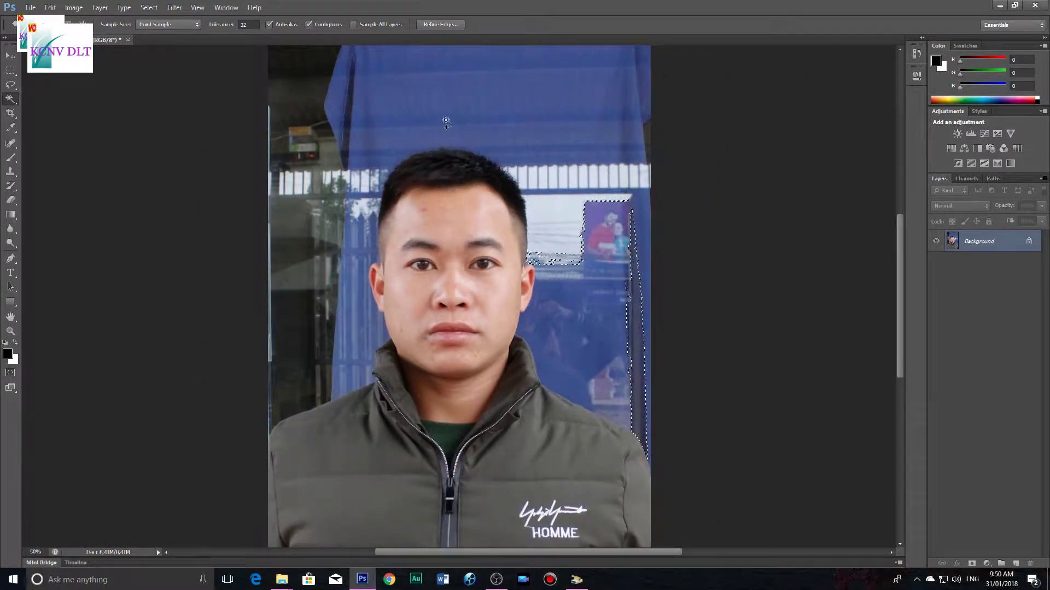
left_click(407, 123, "shift")
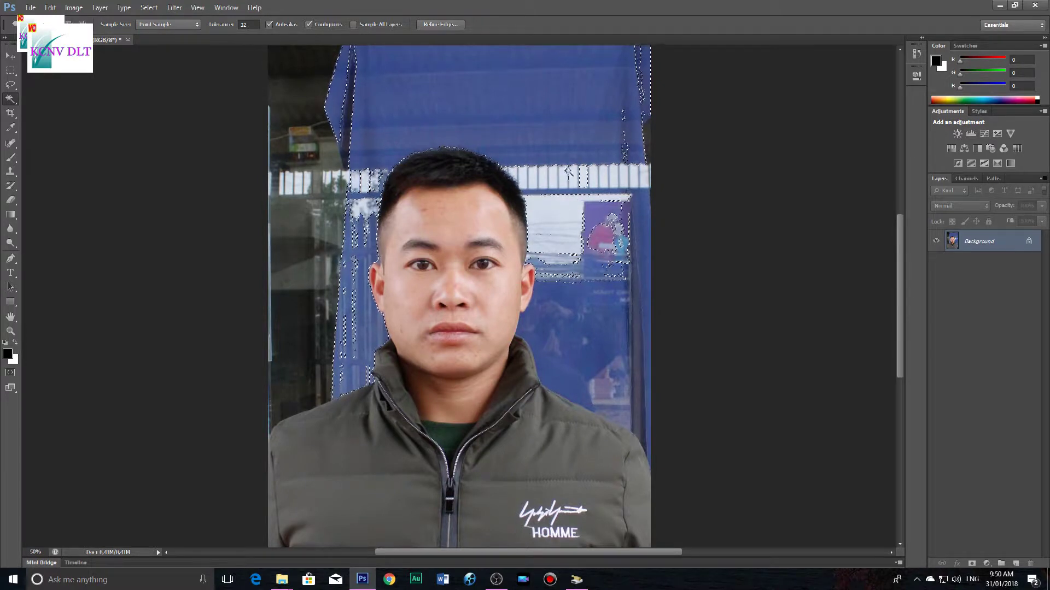
- Apply the Primatte filter twice to the selected upper backdrop, dismissing the firewall alert without allowing access
left_click(174, 7)
left_click(340, 238)
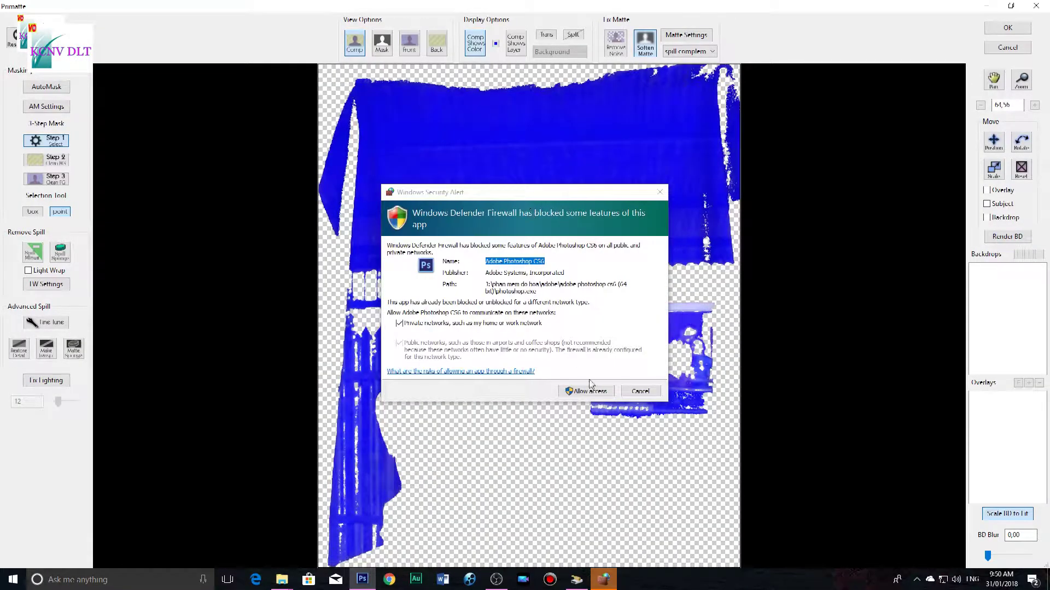
left_click(660, 192)
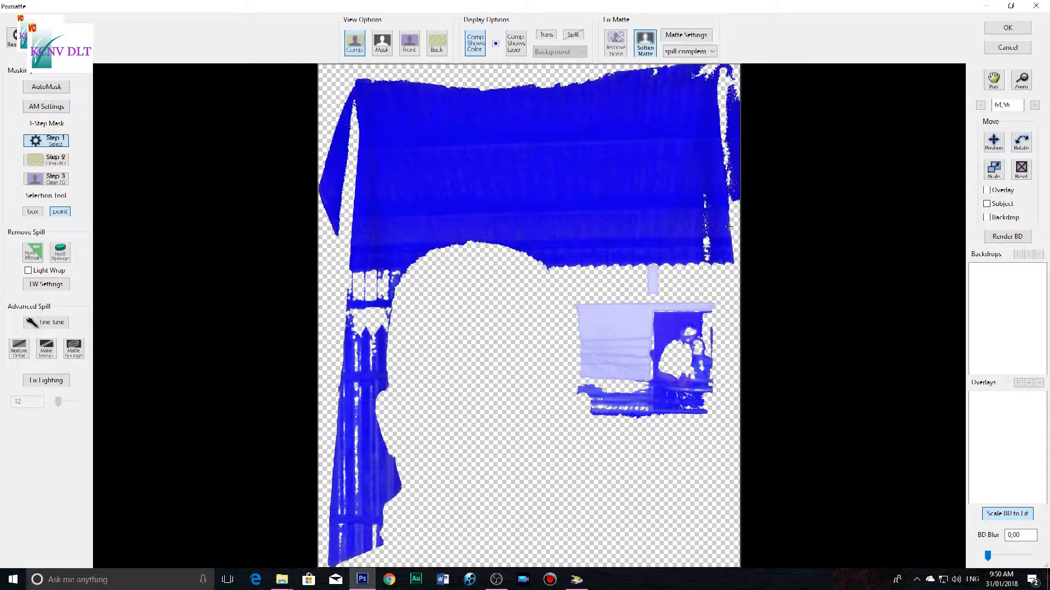
left_click(1015, 26)
left_click(175, 7)
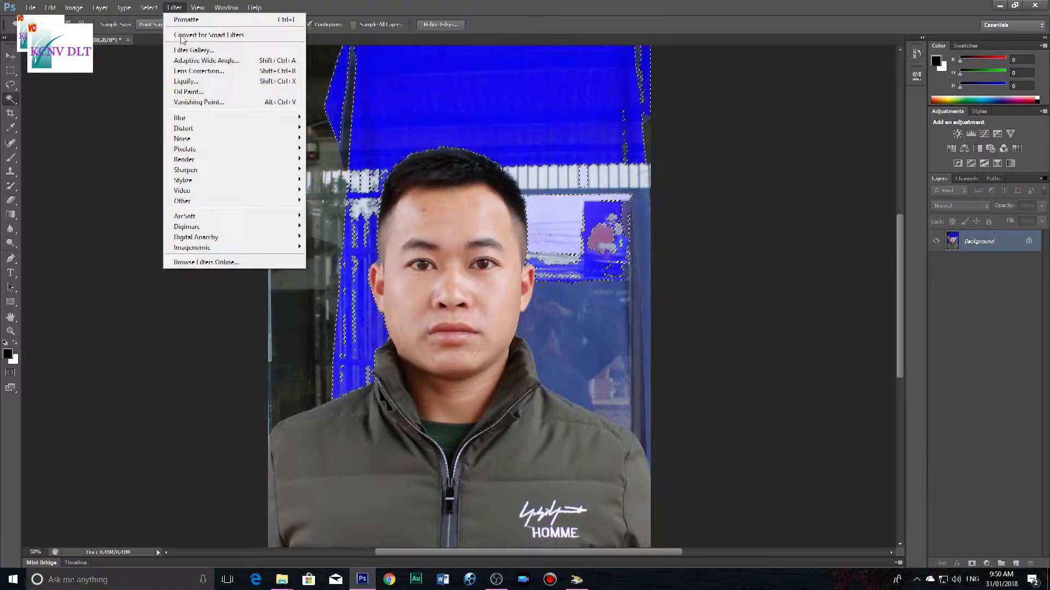
left_click(327, 237)
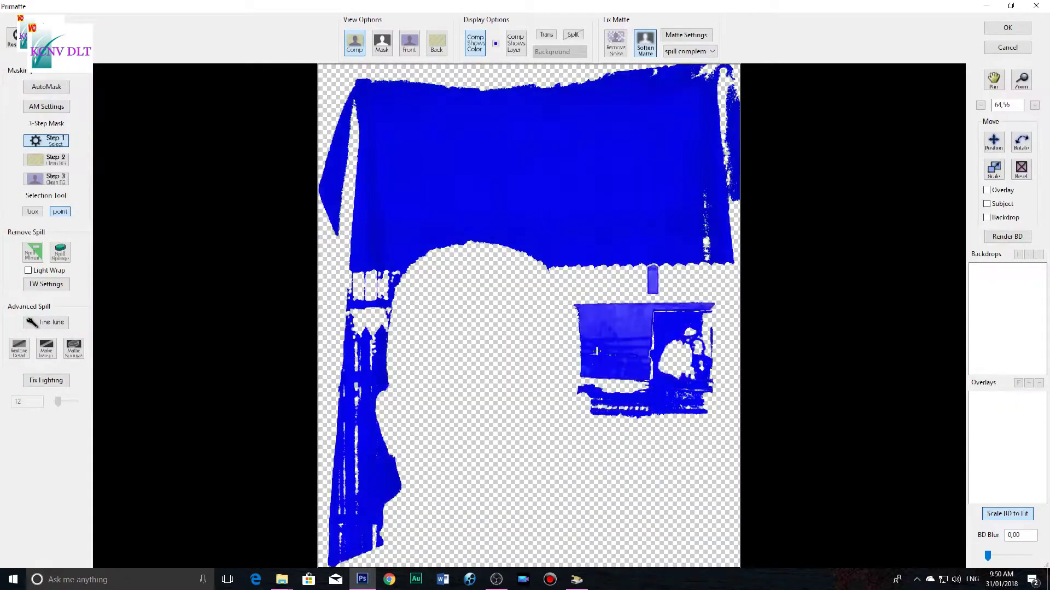
left_click(621, 323)
left_click(1008, 27)
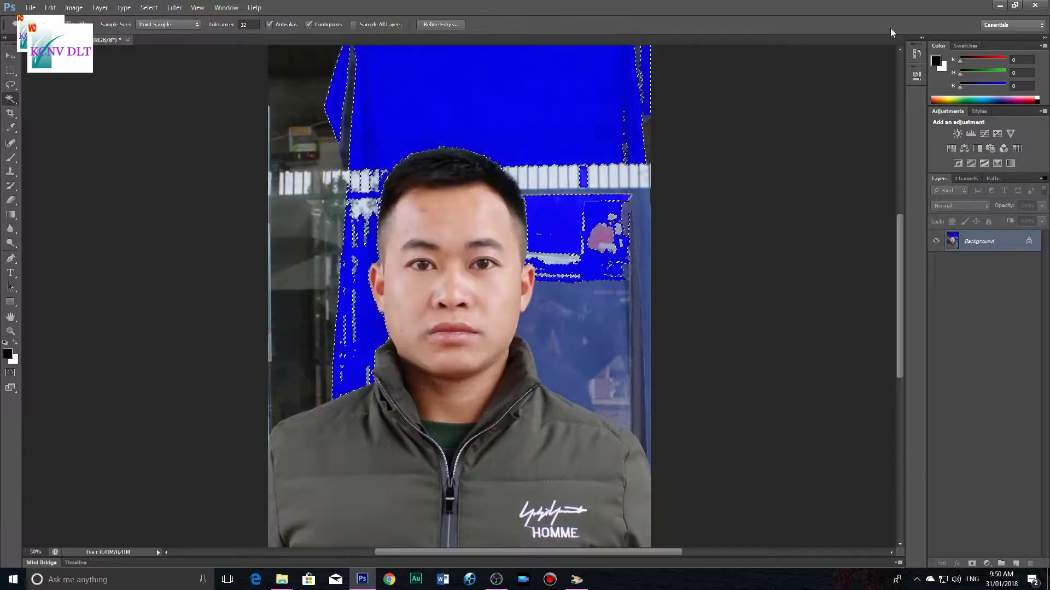
- Select the dull blue area beside the face and above the shoulder with the Magic Wand and apply Primatte to it twice
left_click(566, 340)
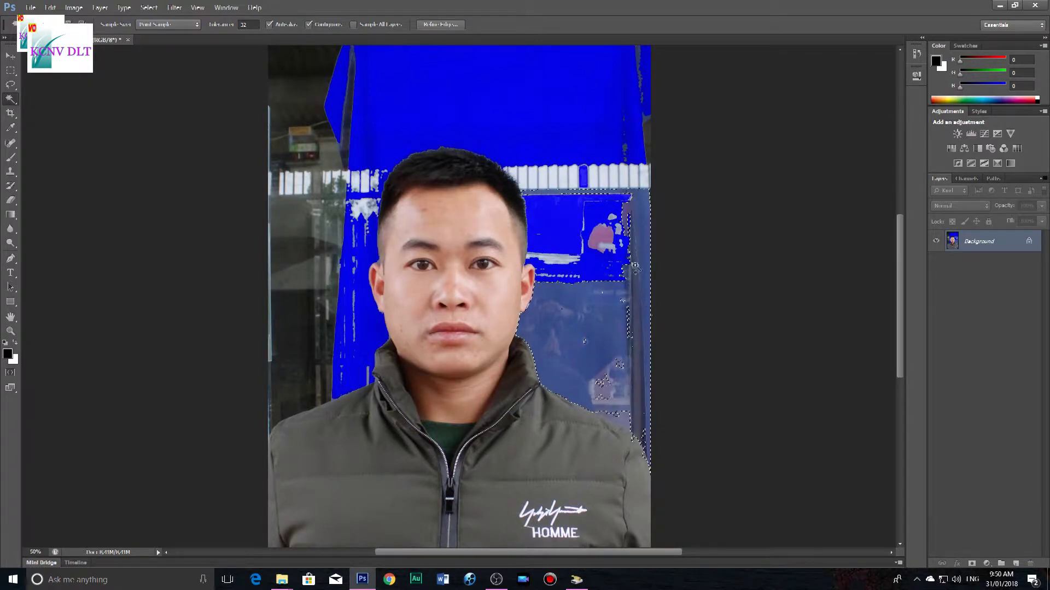
left_click(175, 7)
left_click(328, 236)
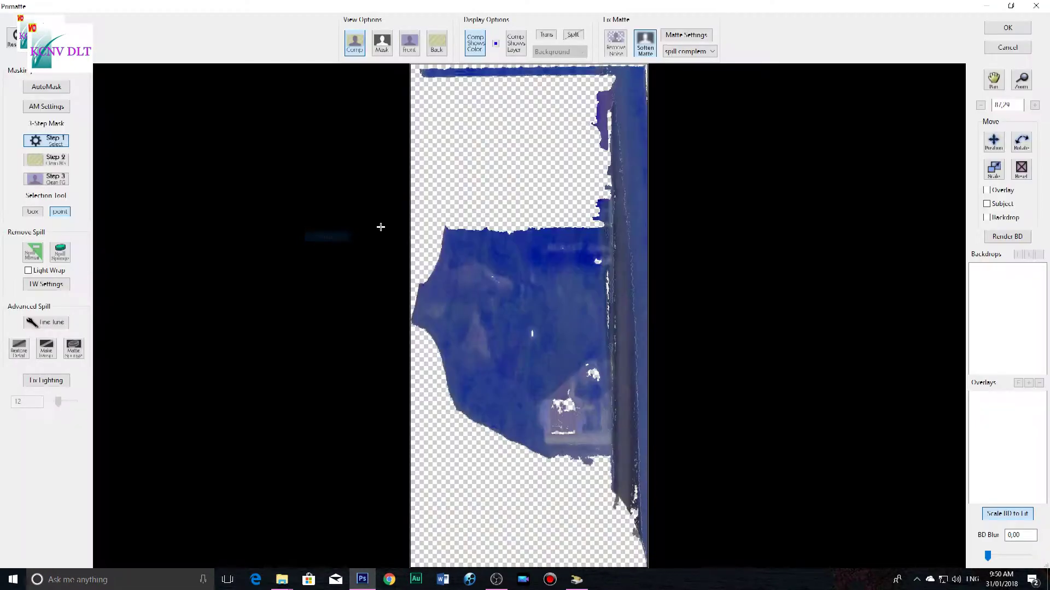
left_click(1007, 27)
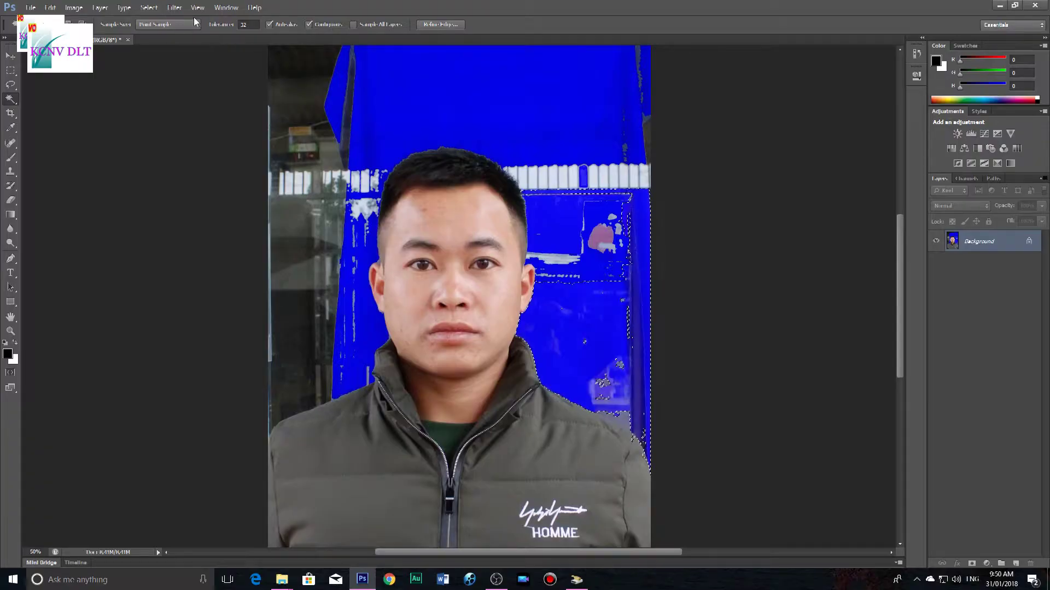
left_click(175, 7)
left_click(331, 236)
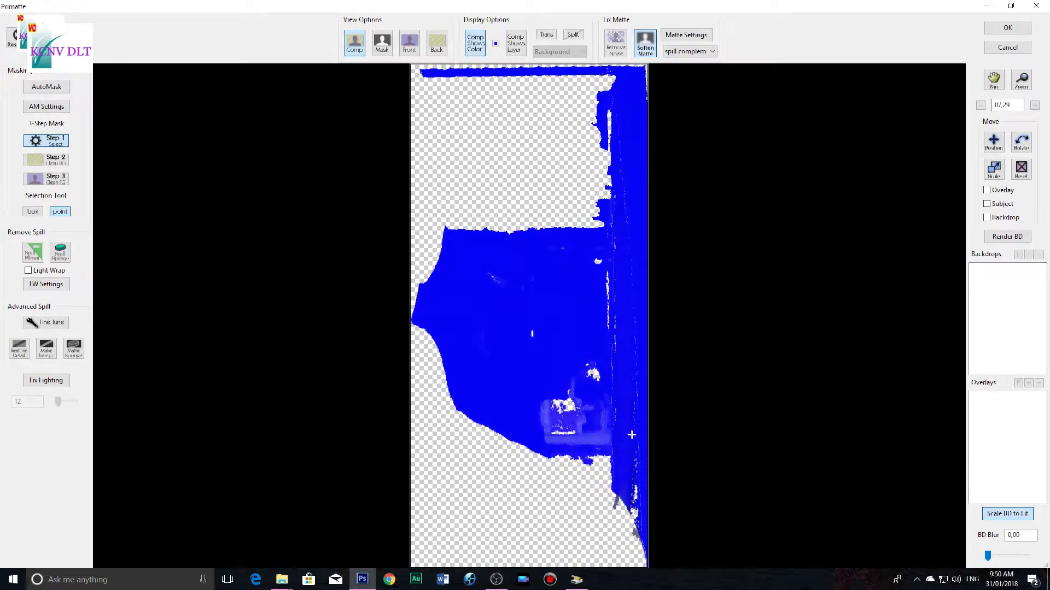
left_click(1007, 27)
left_click(298, 282, "shift")
left_click(323, 230, "shift")
left_click(336, 251, "shift")
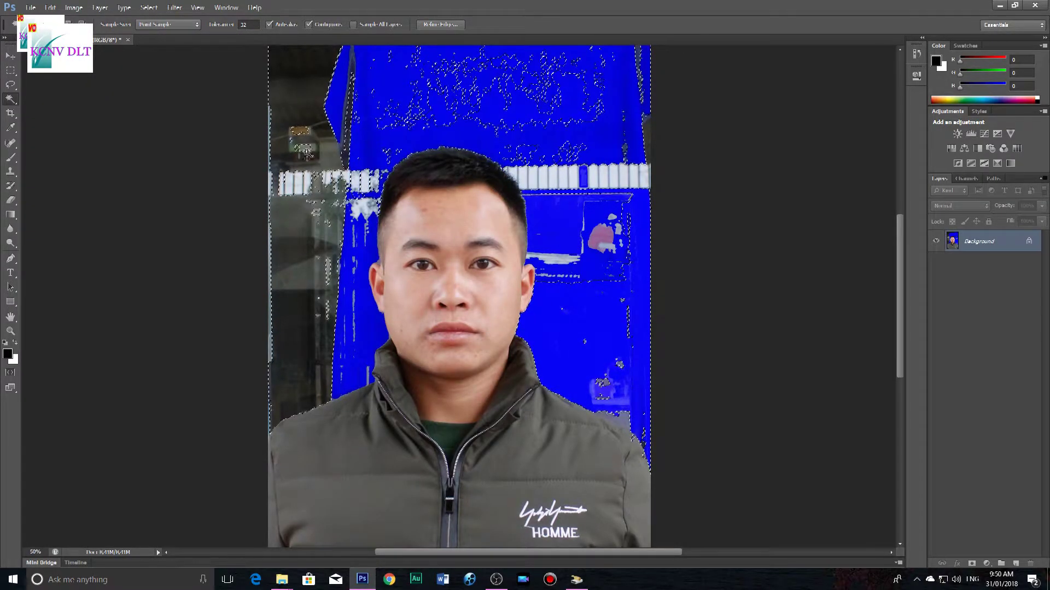
key("ctrl+d")
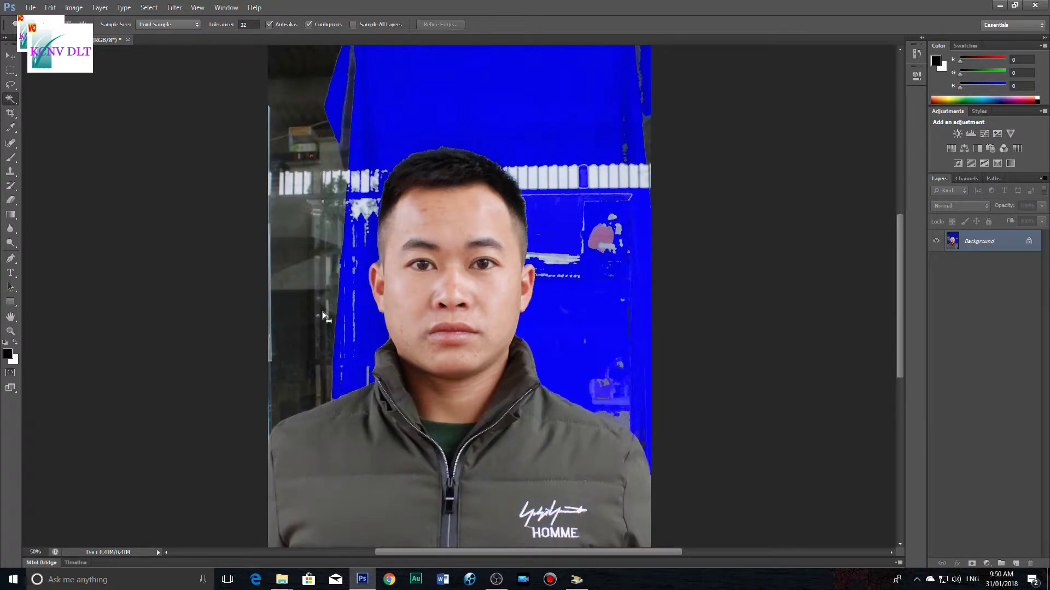
key("ctrl+d")
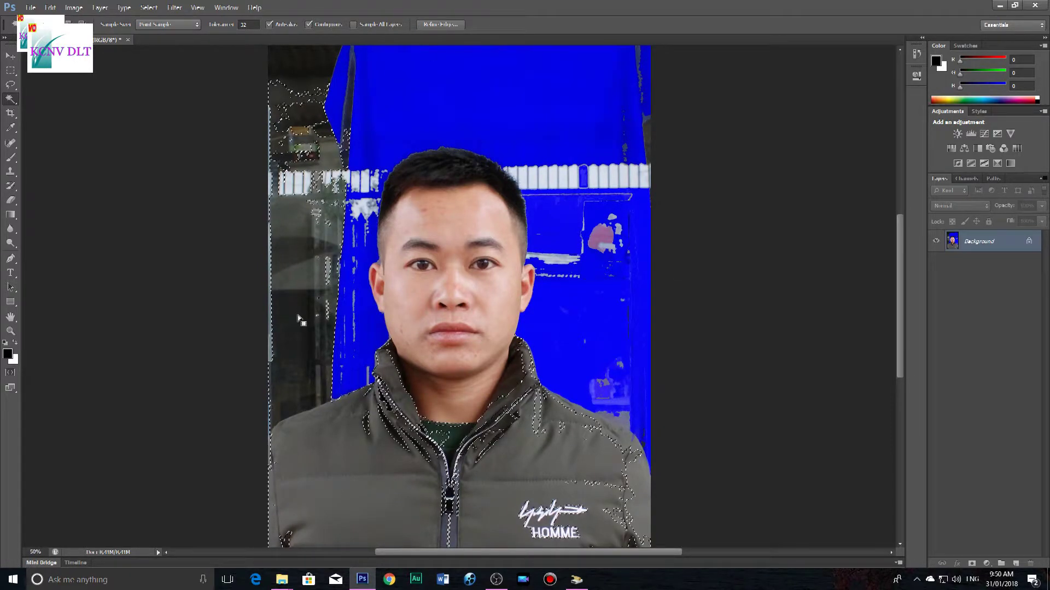
- Select the dark glass area at the side of the blue backdrop with the Magic Wand and apply Primatte to it
left_click(296, 218, "shift")
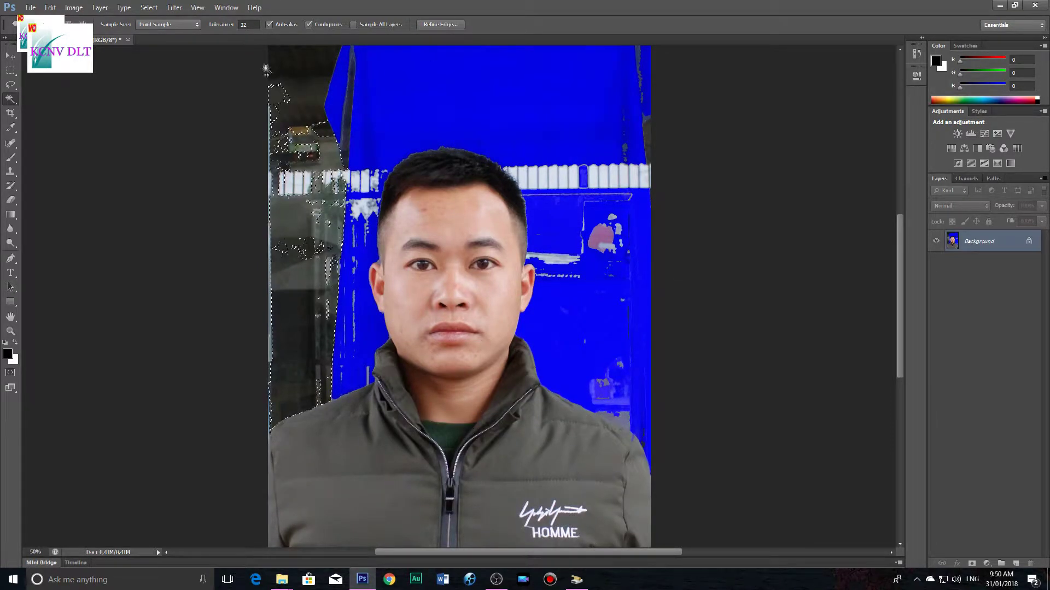
left_click(173, 7)
mouse_move(230, 236)
left_click(327, 237)
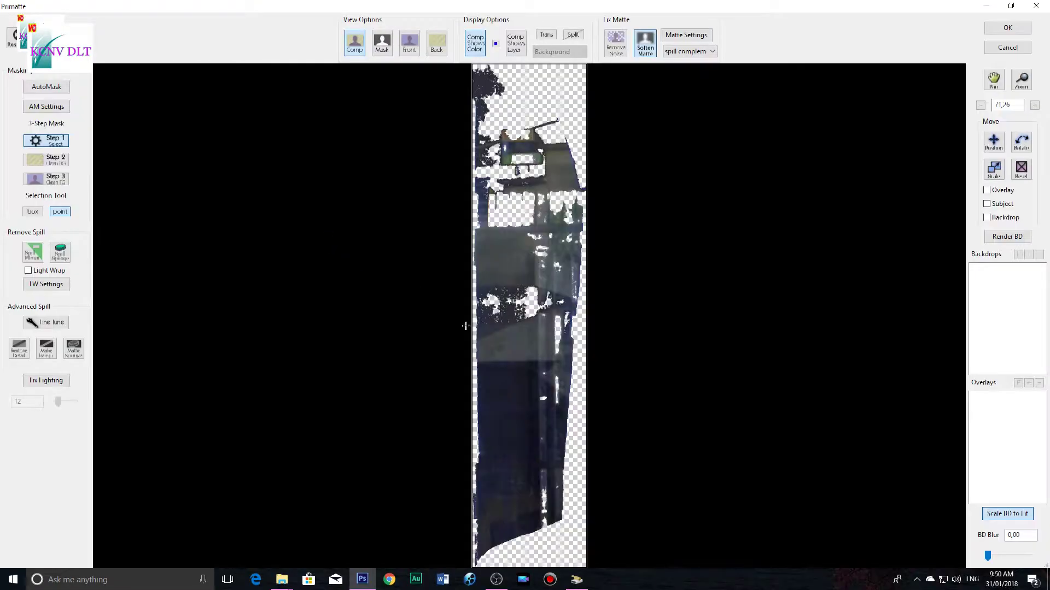
left_click(1008, 27)
- Apply Primatte twice more to the dark side area to deepen its blue fill
left_click(174, 7)
mouse_move(229, 236)
left_click(327, 237)
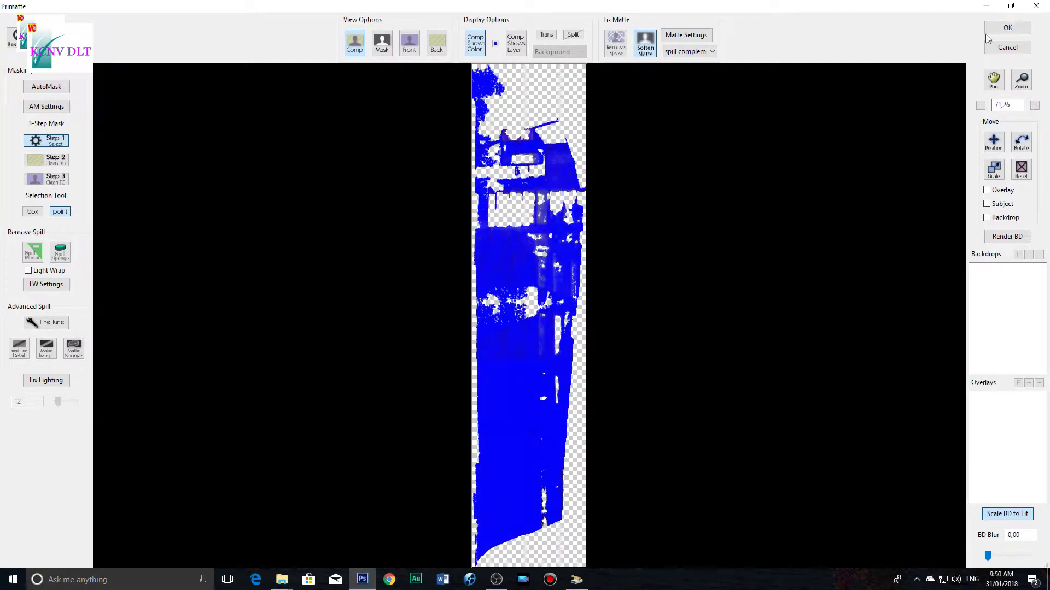
left_click(1008, 28)
left_click(174, 7)
mouse_move(229, 237)
left_click(327, 237)
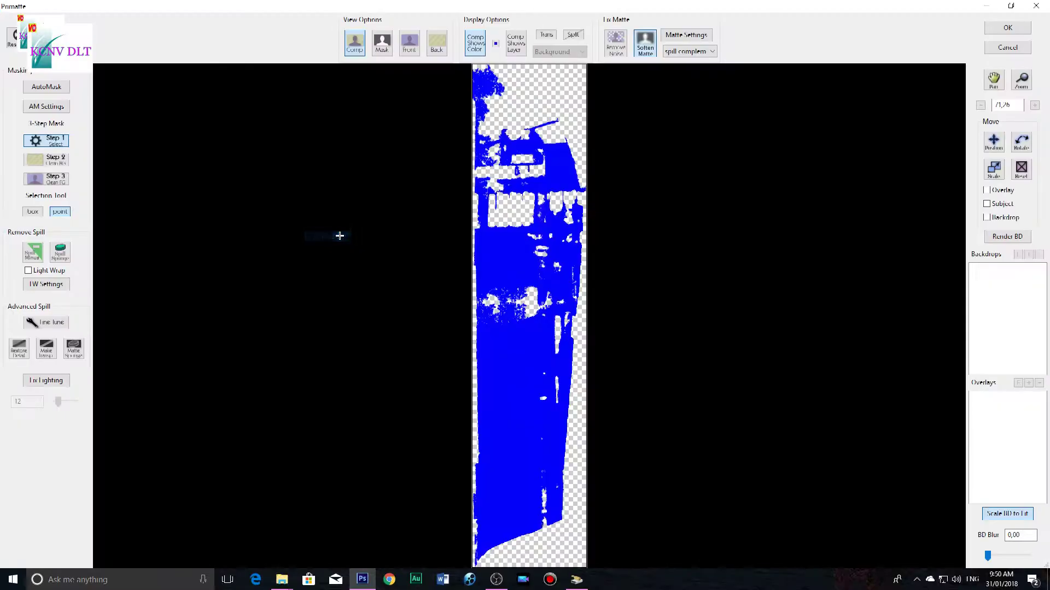
left_click(1007, 28)
- Add the upper backdrop, the grey strip above it and the dark corner to the selection and apply Primatte
scroll(311, 192, "up", 3)
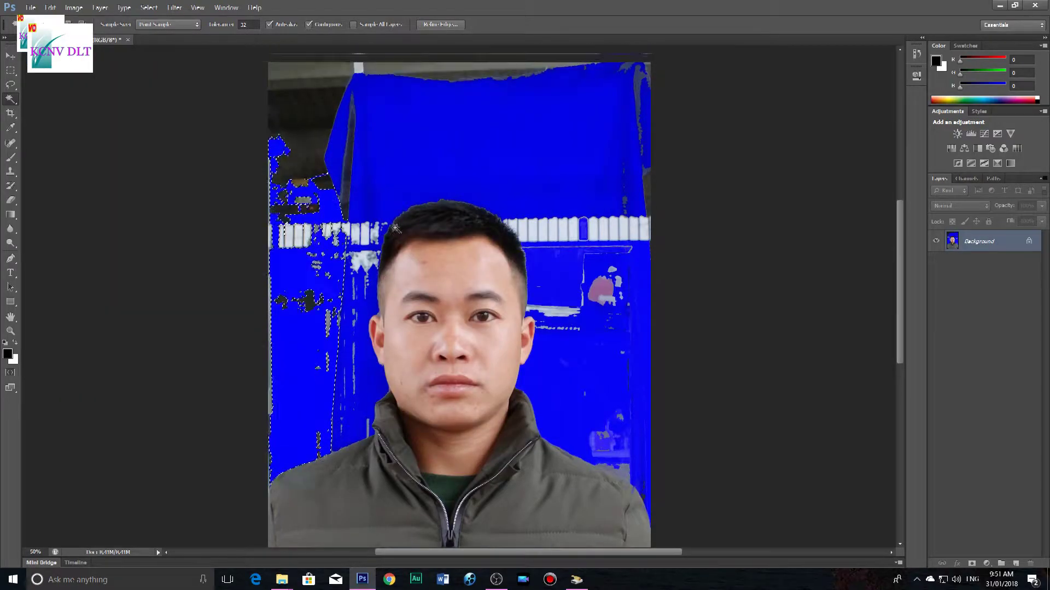
left_click(423, 139, "shift")
left_click(409, 117, "shift")
left_click(346, 117, "shift")
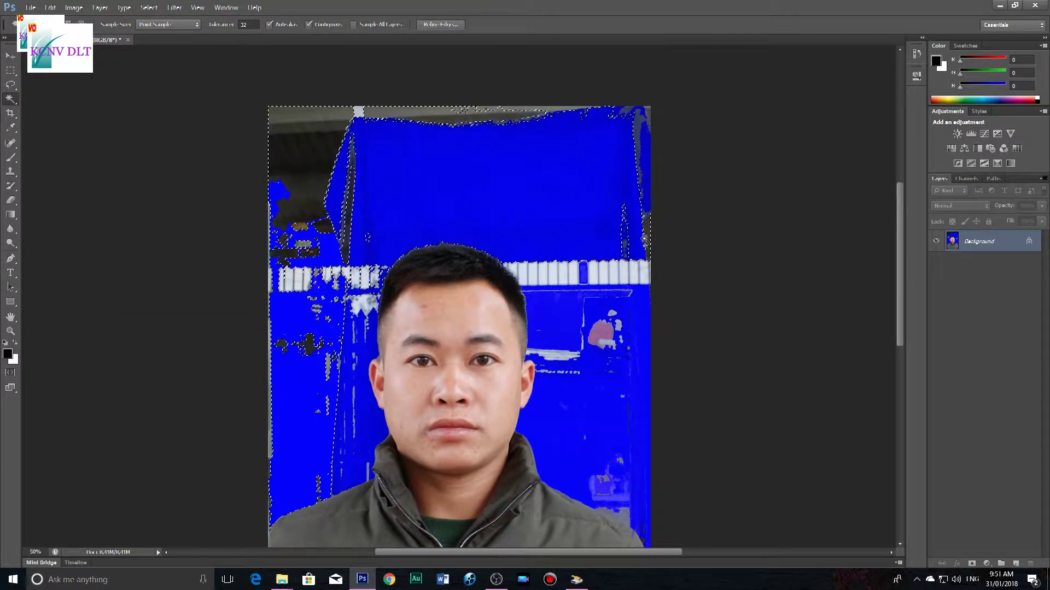
left_click(174, 7)
mouse_move(267, 240)
left_click(327, 236)
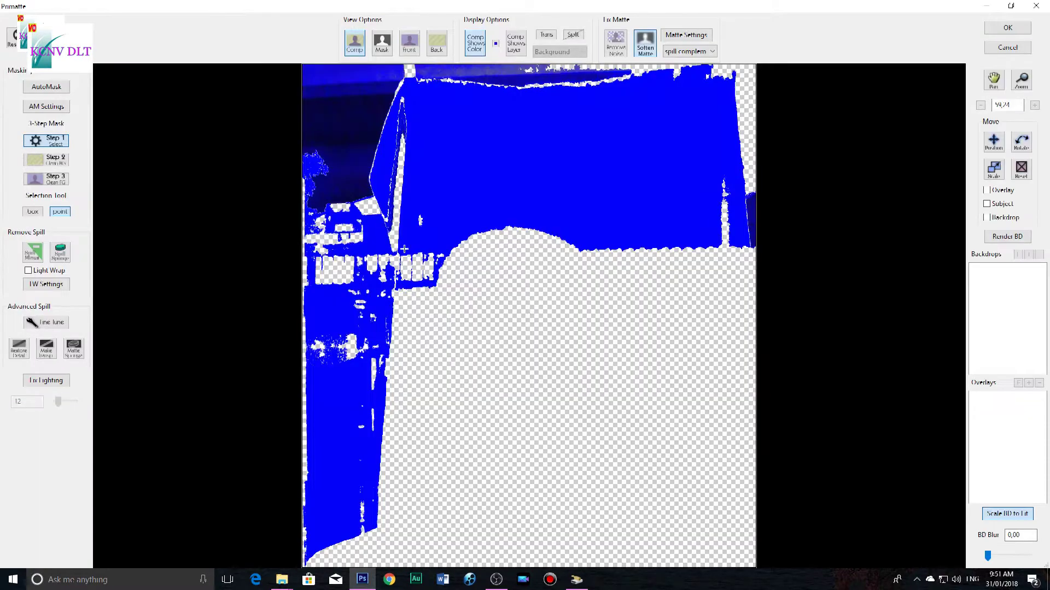
left_click(1008, 27)
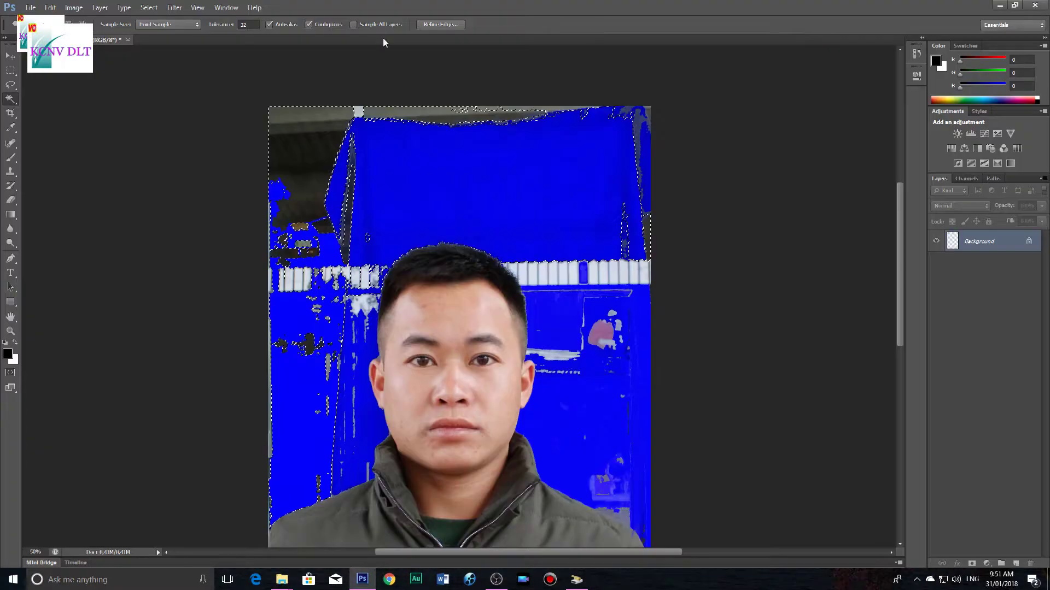
- Reapply Primatte to the enlarged background selection to strengthen the blue in the dark upper corner
left_click(174, 7)
mouse_move(266, 239)
left_click(331, 238)
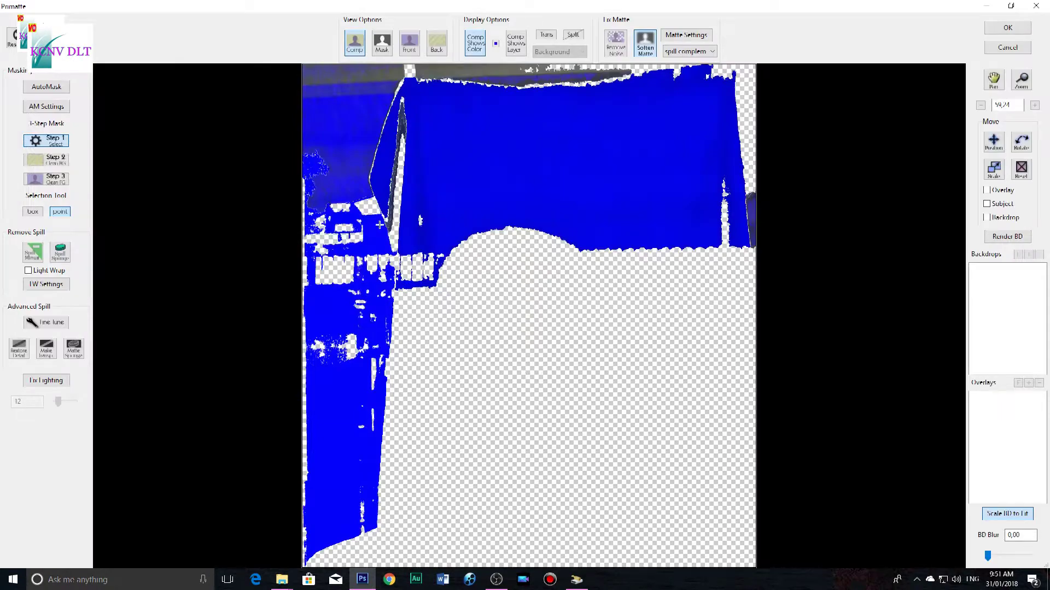
left_click(369, 170)
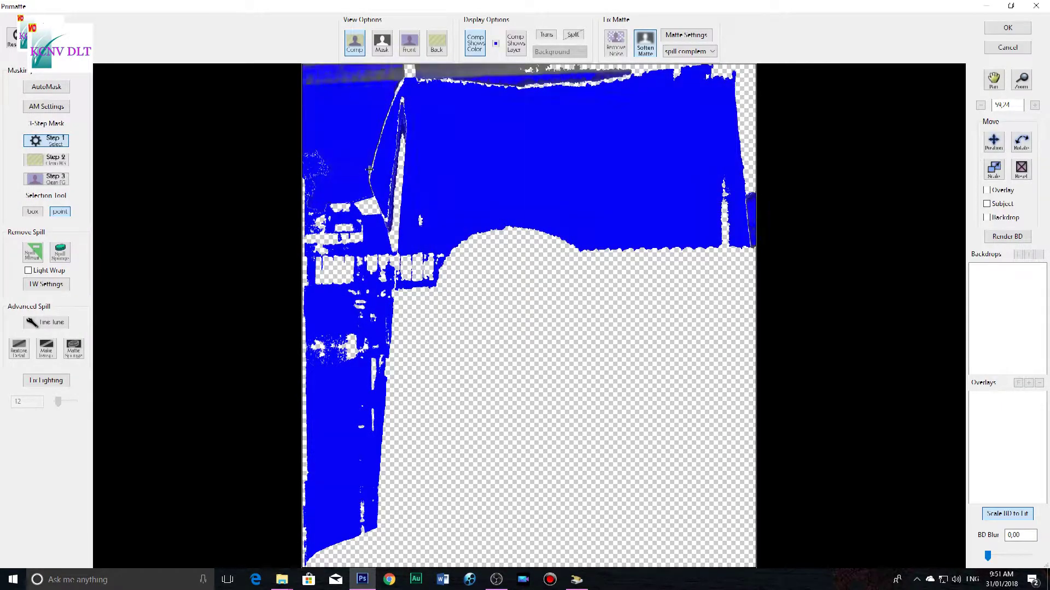
left_click(1015, 30)
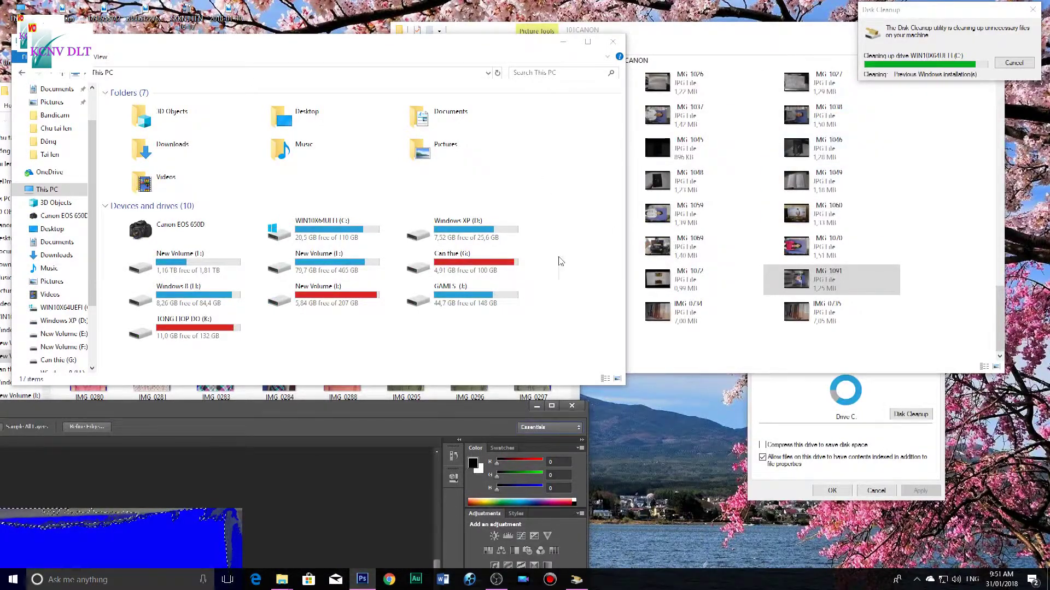
- Refresh This PC several times to check drive C:'s free space, moving the Photoshop window further out of the way
right_click(557, 257)
left_click(579, 305)
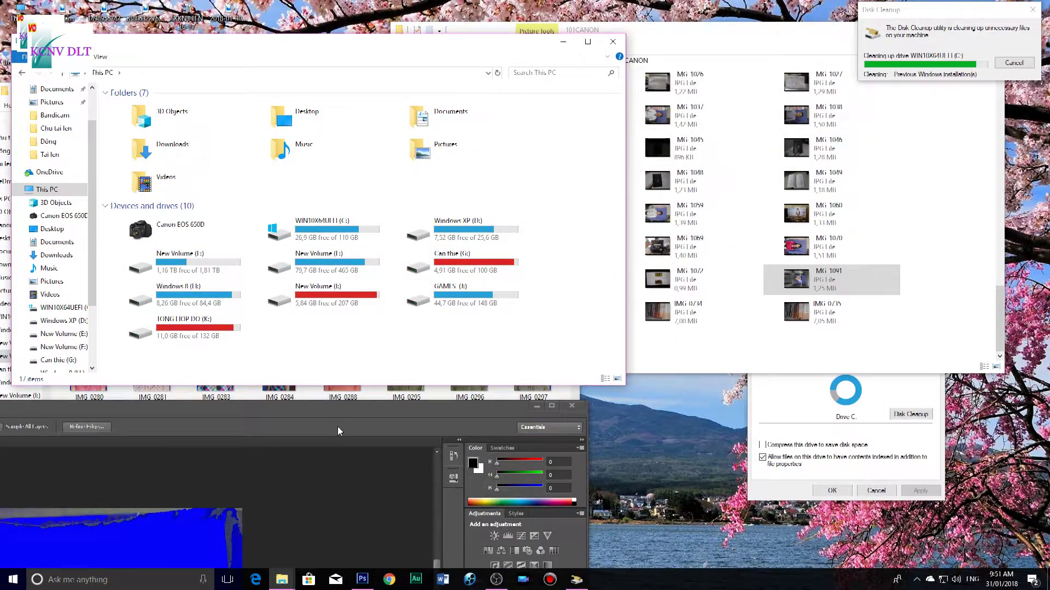
left_click_drag(338, 426, 255, 468)
right_click(553, 284)
left_click(571, 332)
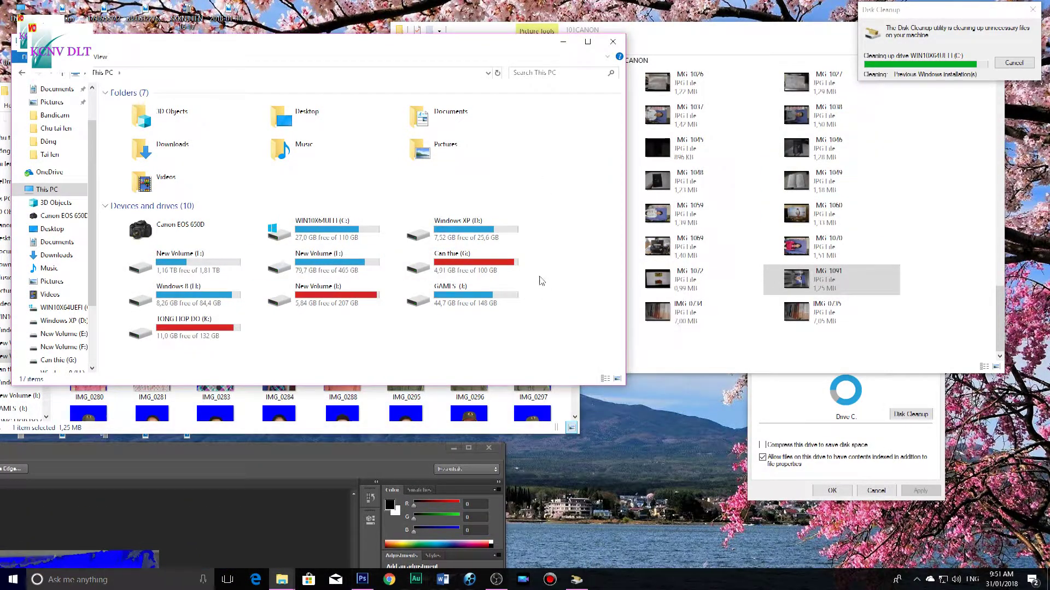
right_click(547, 263)
left_click(574, 310)
right_click(559, 281)
left_click(574, 325)
- Open the Windows.old folder on drive C: to see what remains in it and return to This PC
double_click(306, 229)
double_click(131, 211)
left_click(22, 73)
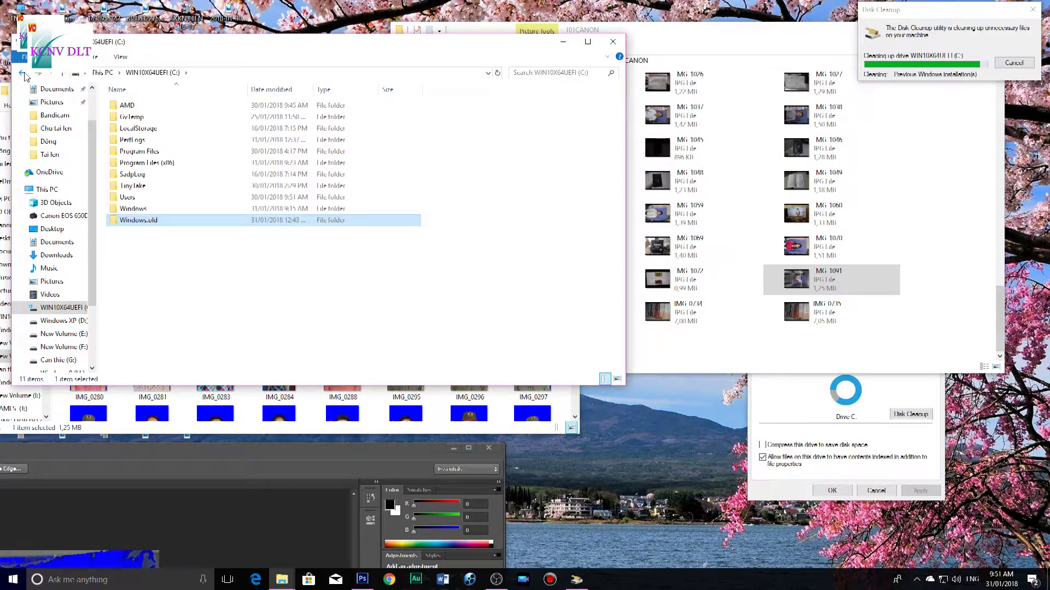
left_click(23, 74)
- Keep refreshing This PC to follow the free space on drive C: while Disk Cleanup removes the previous Windows installation
right_click(547, 262)
left_click(563, 301)
right_click(556, 261)
left_click(572, 302)
right_click(556, 261)
left_click(572, 302)
right_click(550, 265)
left_click(569, 311)
right_click(554, 266)
left_click(571, 312)
right_click(550, 270)
left_click(572, 311)
right_click(552, 275)
left_click(568, 316)
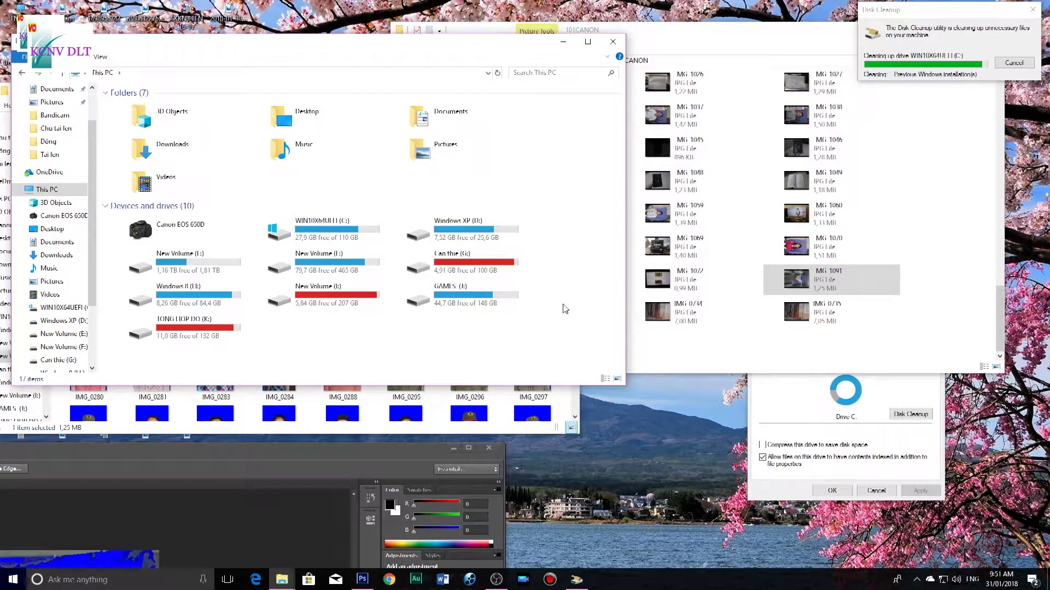
right_click(556, 285)
left_click(571, 323)
right_click(554, 280)
left_click(571, 324)
right_click(553, 284)
left_click(566, 330)
right_click(577, 255)
left_click(585, 299)
left_click(583, 304)
right_click(569, 288)
left_click(594, 332)
right_click(569, 278)
left_click(585, 321)
right_click(551, 254)
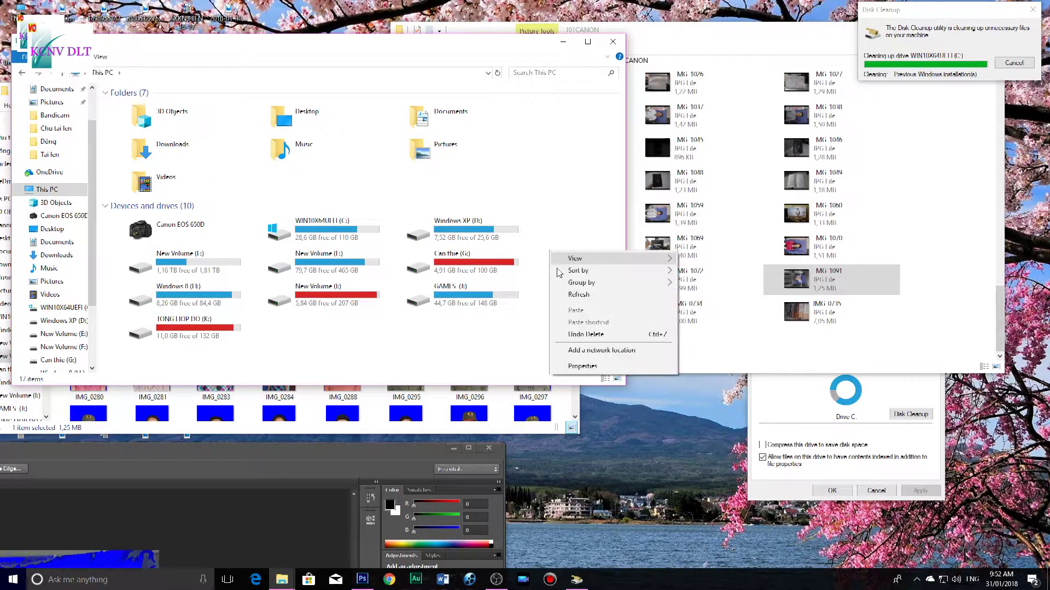
left_click(575, 295)
right_click(554, 252)
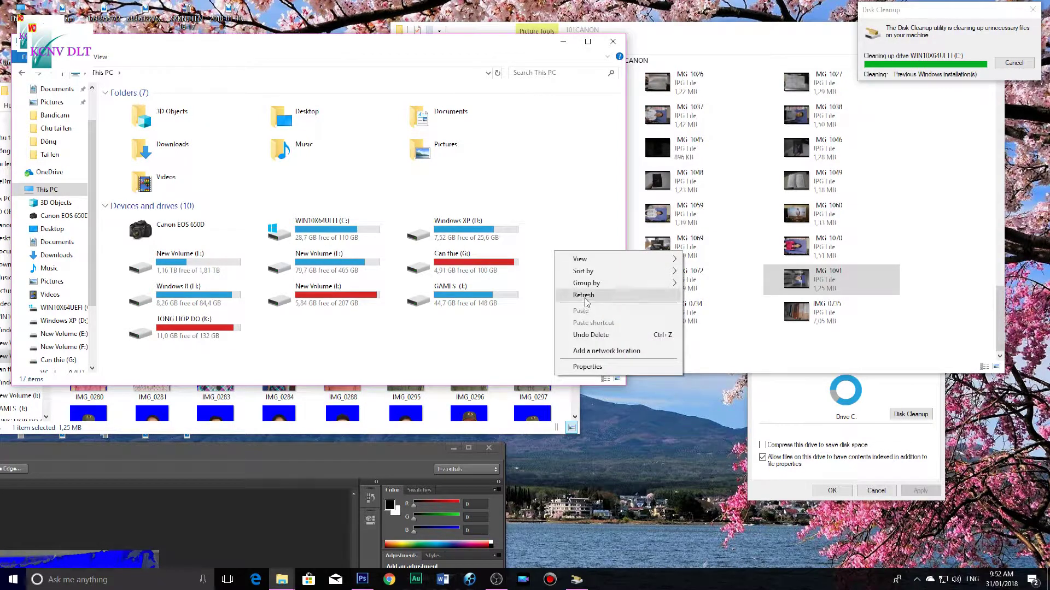
left_click(584, 296)
right_click(566, 255)
left_click(586, 300)
right_click(573, 264)
left_click(585, 309)
right_click(556, 276)
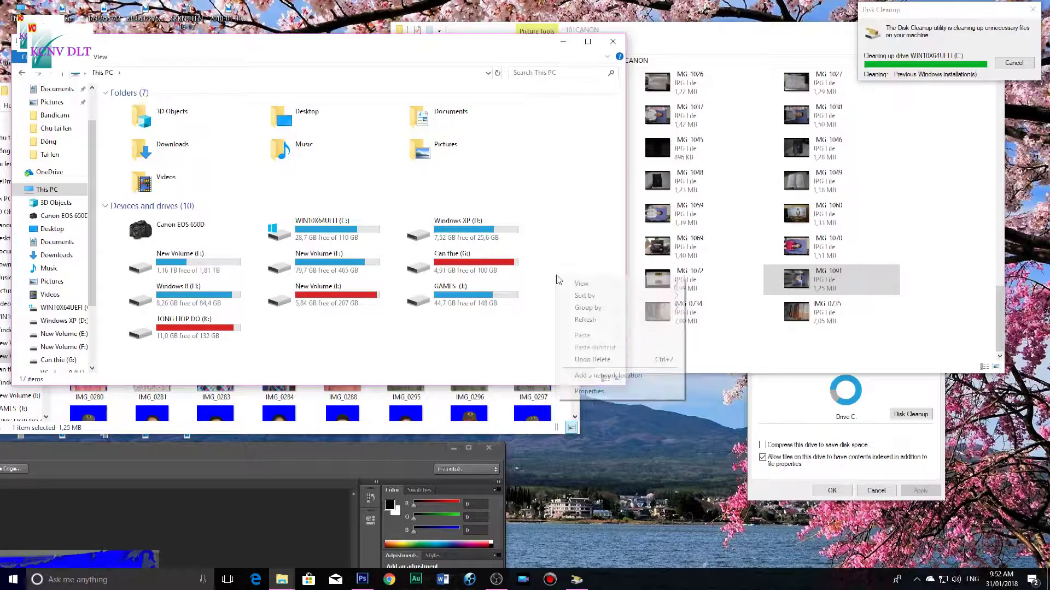
left_click(576, 322)
right_click(562, 286)
left_click(578, 318)
right_click(551, 266)
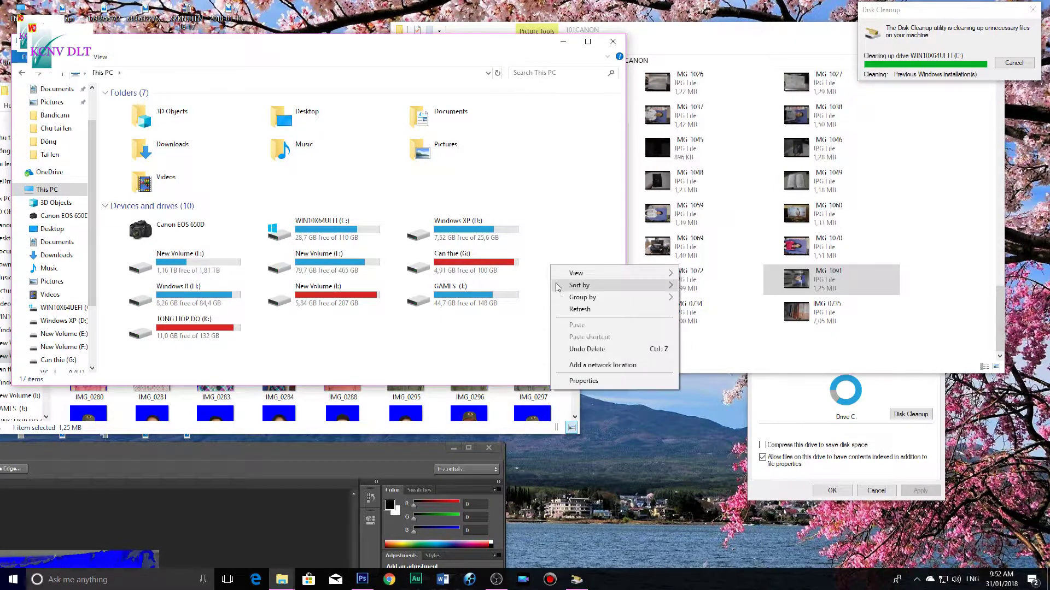
left_click(561, 310)
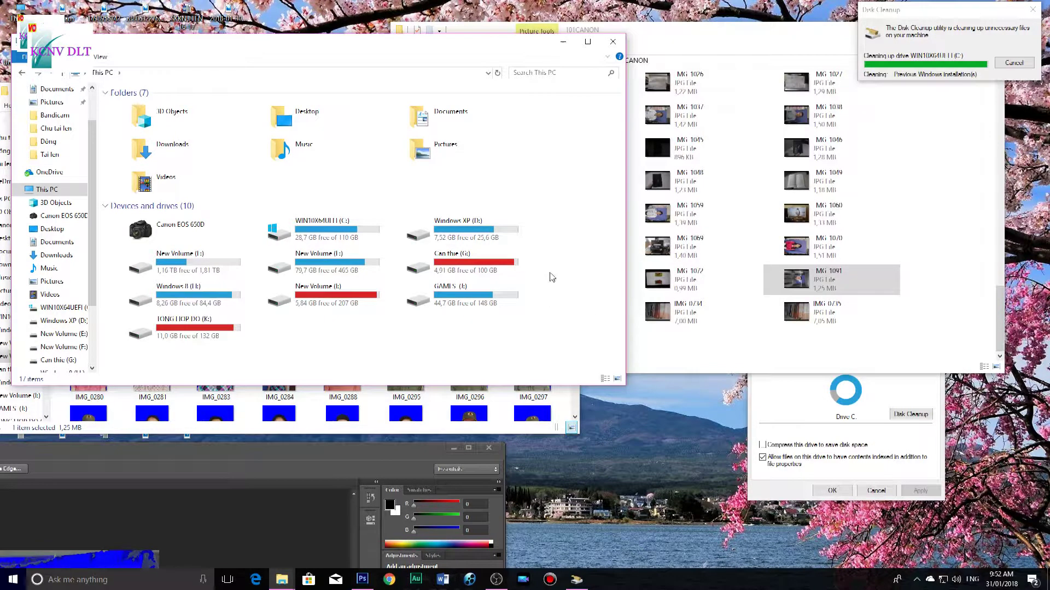
right_click(551, 273)
left_click(567, 318)
right_click(552, 276)
left_click(568, 320)
right_click(553, 264)
left_click(567, 304)
- Move the Photoshop window further down the desktop and recheck the free space on drive C: in This PC
left_click_drag(327, 448, 318, 508)
right_click(560, 249)
left_click(581, 294)
right_click(573, 256)
left_click(586, 298)
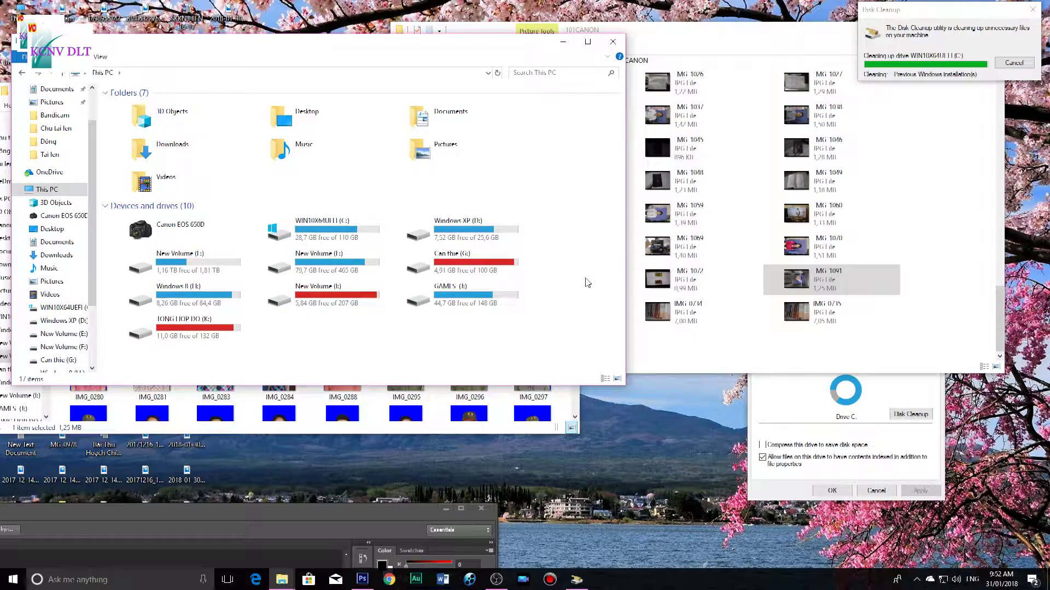
- Refresh This PC repeatedly to follow drive C:'s free space while Disk Cleanup finishes, nudging the window slightly across the desktop
right_click(577, 271)
left_click(593, 313)
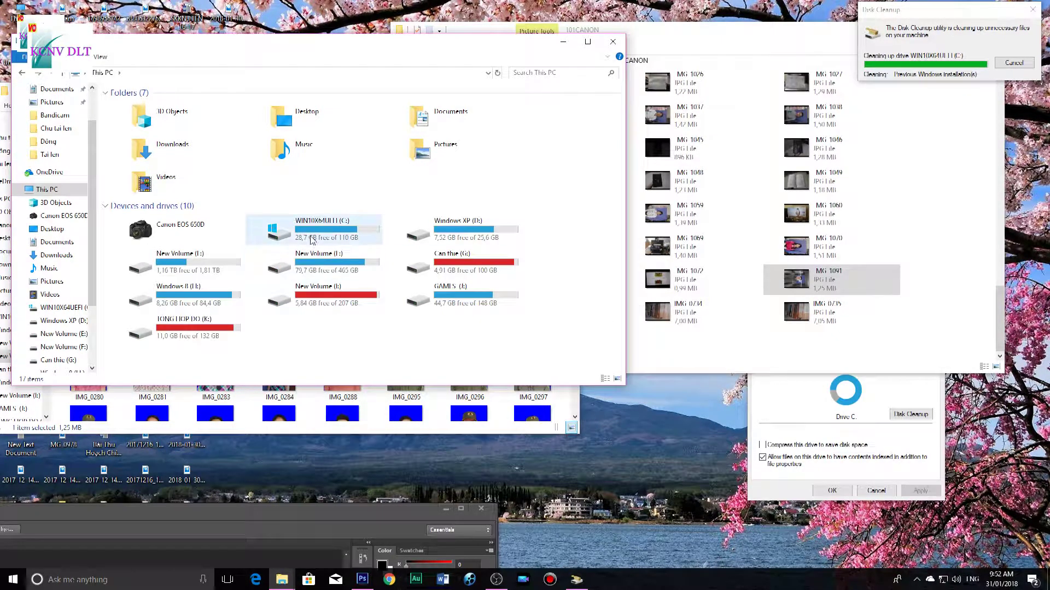
right_click(573, 246)
left_click(593, 290)
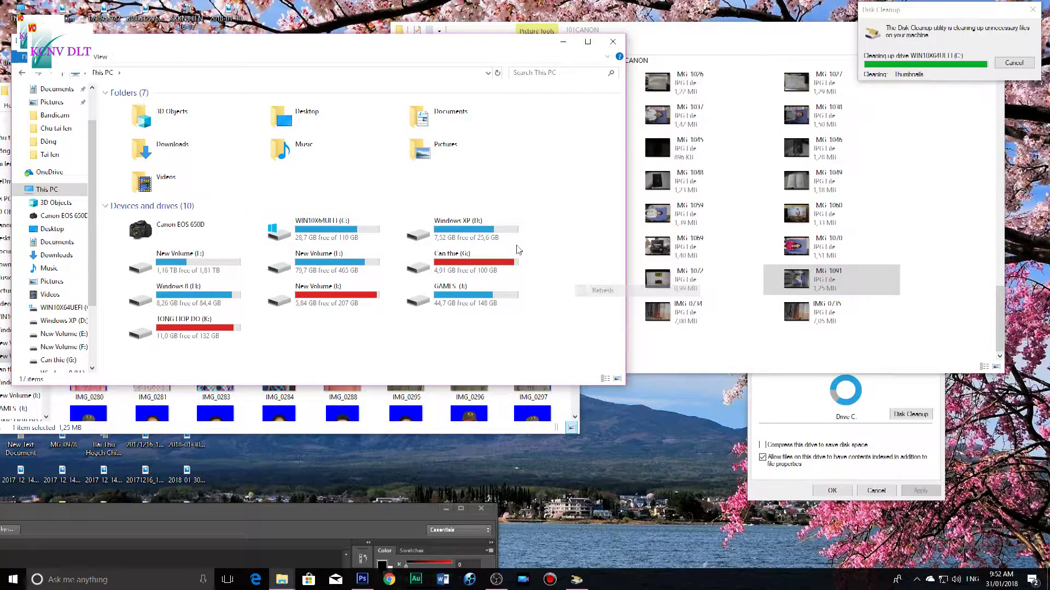
right_click(527, 270)
left_click(551, 312)
right_click(547, 221)
left_click(560, 265)
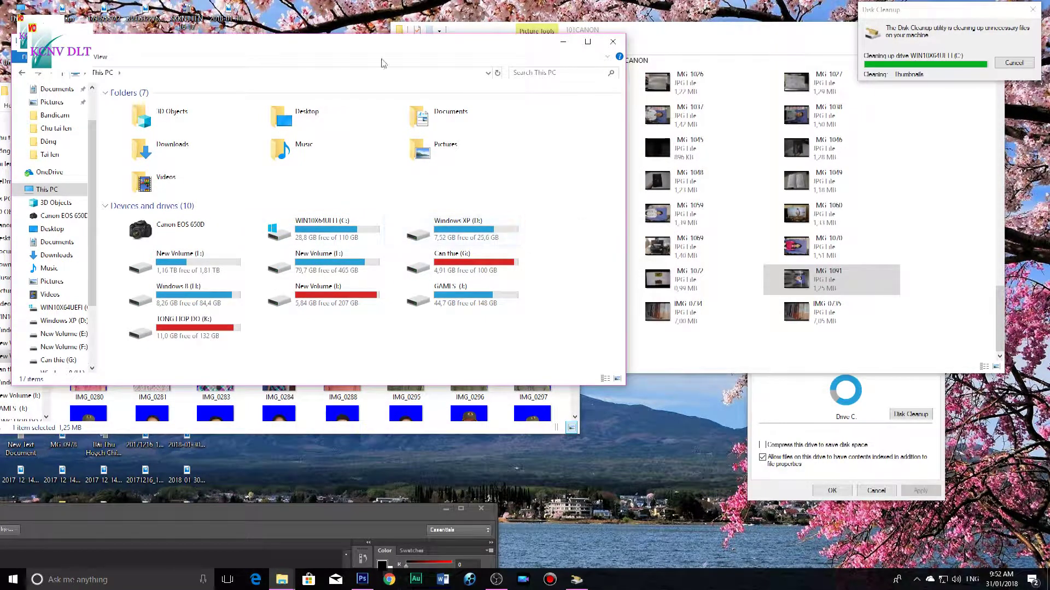
left_click_drag(354, 46, 374, 44)
right_click(588, 288)
left_click(597, 330)
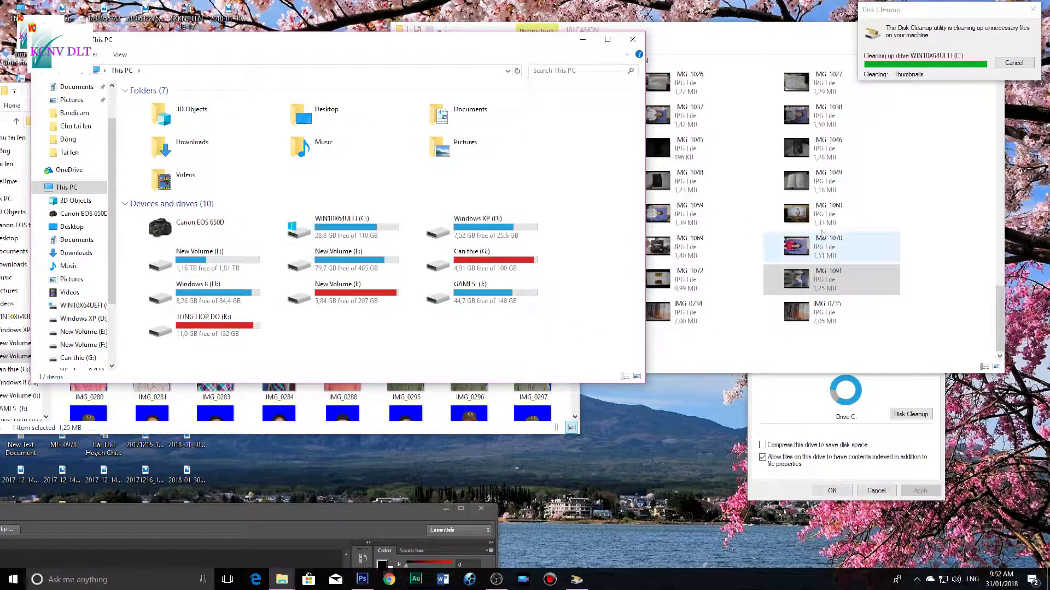
- Open drive C: to check whether the Windows.old folder is gone and return to This PC
double_click(342, 226)
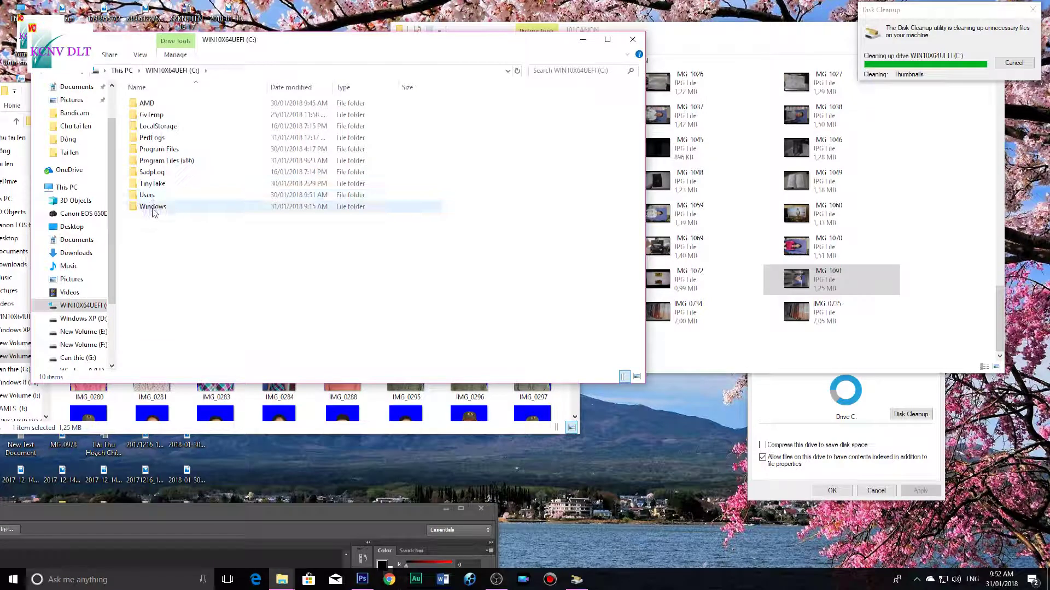
left_click_drag(179, 248, 172, 189)
left_click(169, 187)
double_click(168, 189)
key("BackSpace")
left_click(193, 257)
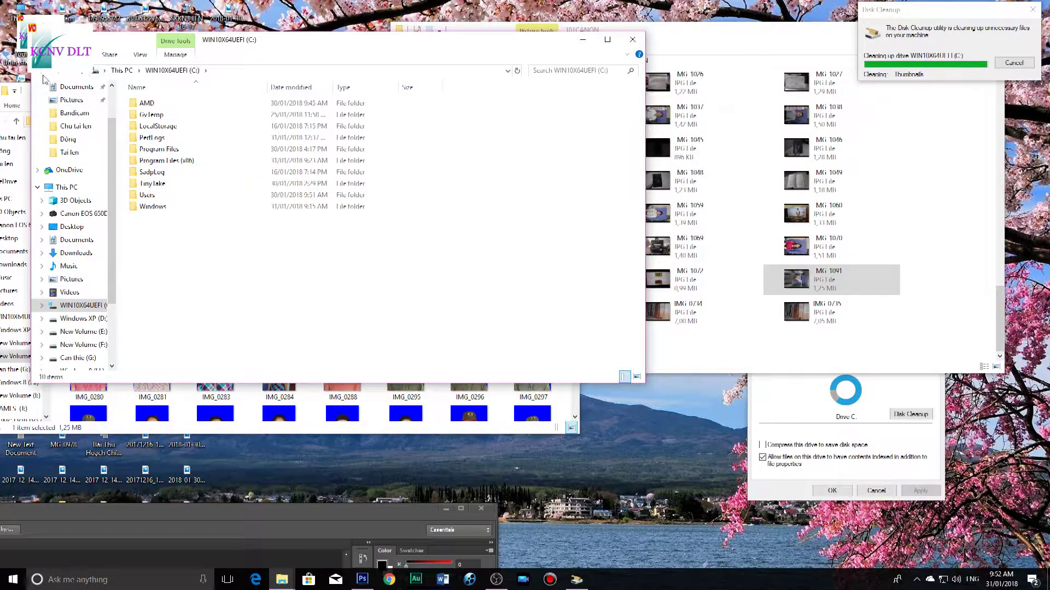
key("BackSpace")
right_click(585, 287)
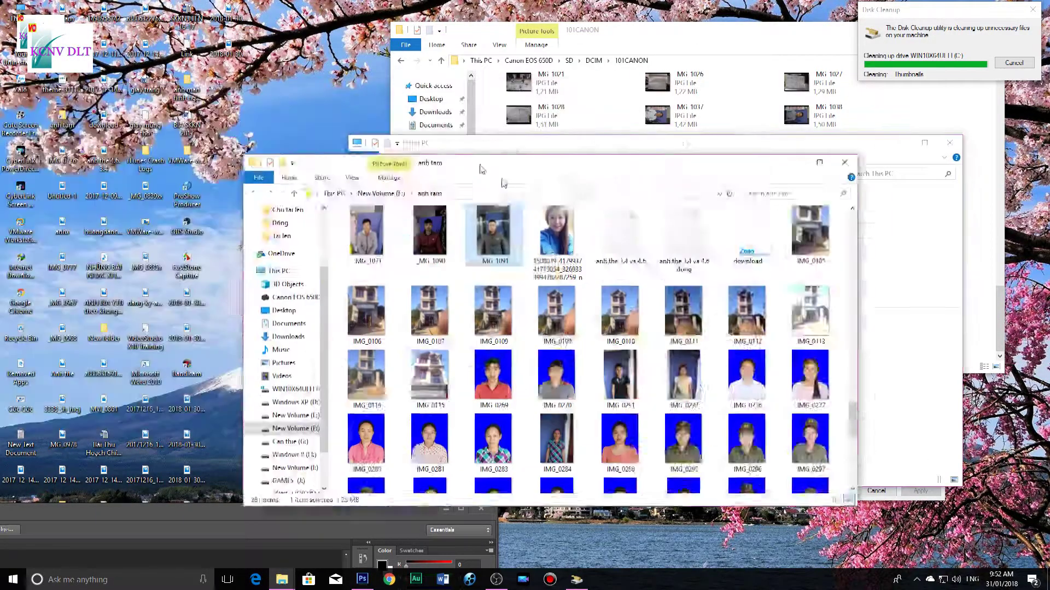
- Move the anh tam folder window lower on the desktop and look through the deleted files in the Recycle Bin
left_click_drag(481, 169, 694, 430)
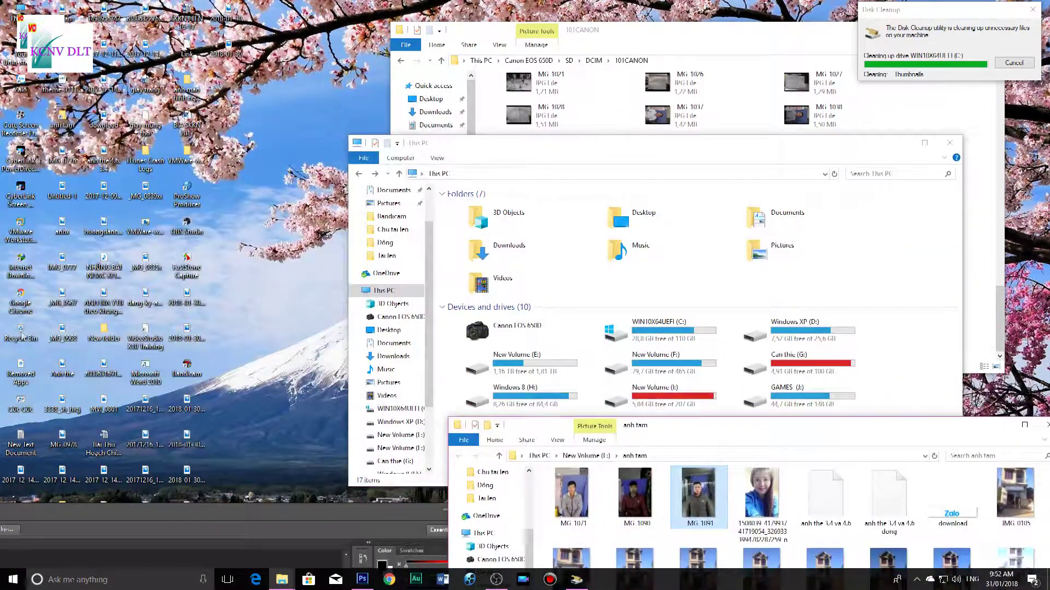
double_click(20, 332)
scroll(231, 216, "down", 10)
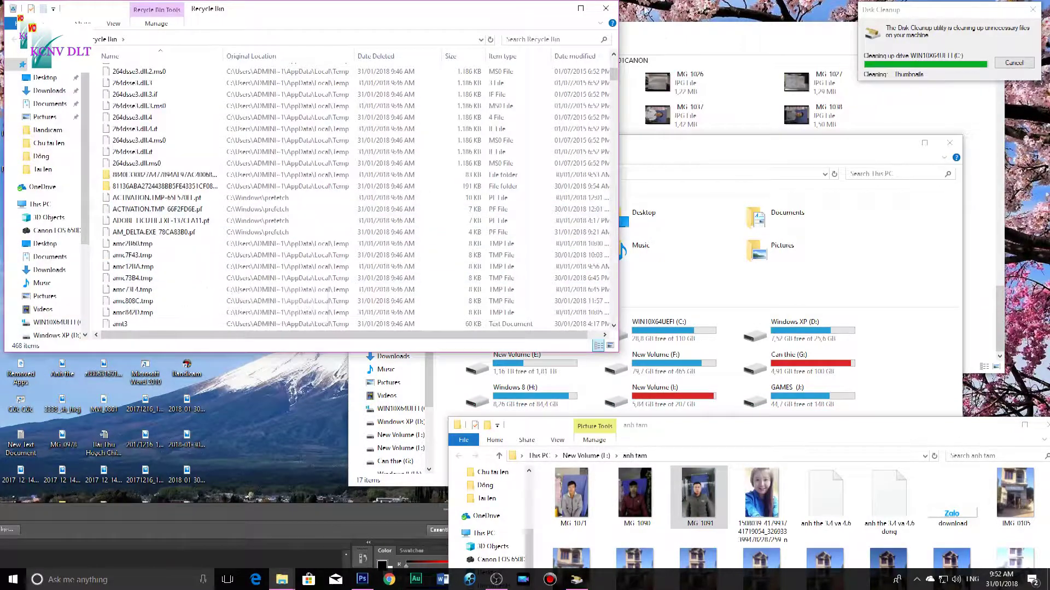
left_click(605, 8)
- Empty the Recycle Bin and bring the This PC window back to the front
right_click(17, 331)
left_click(57, 347)
left_click(612, 297)
left_click(587, 147)
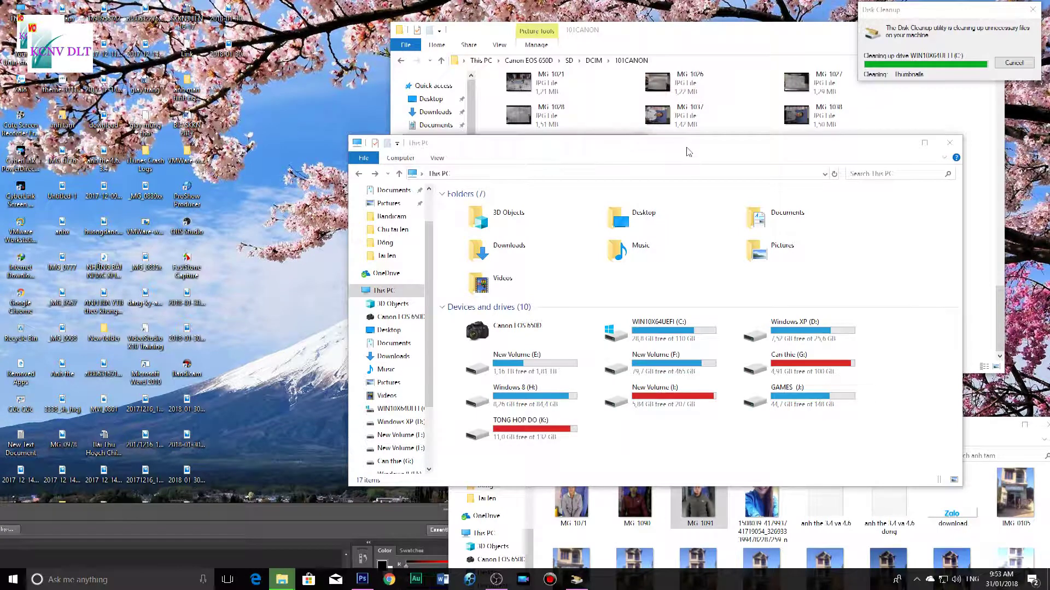
- Move the This PC window higher on the desktop and refresh it to recheck drive C:'s free space and root folders
left_click_drag(688, 151, 399, 50)
right_click(616, 287)
left_click(642, 335)
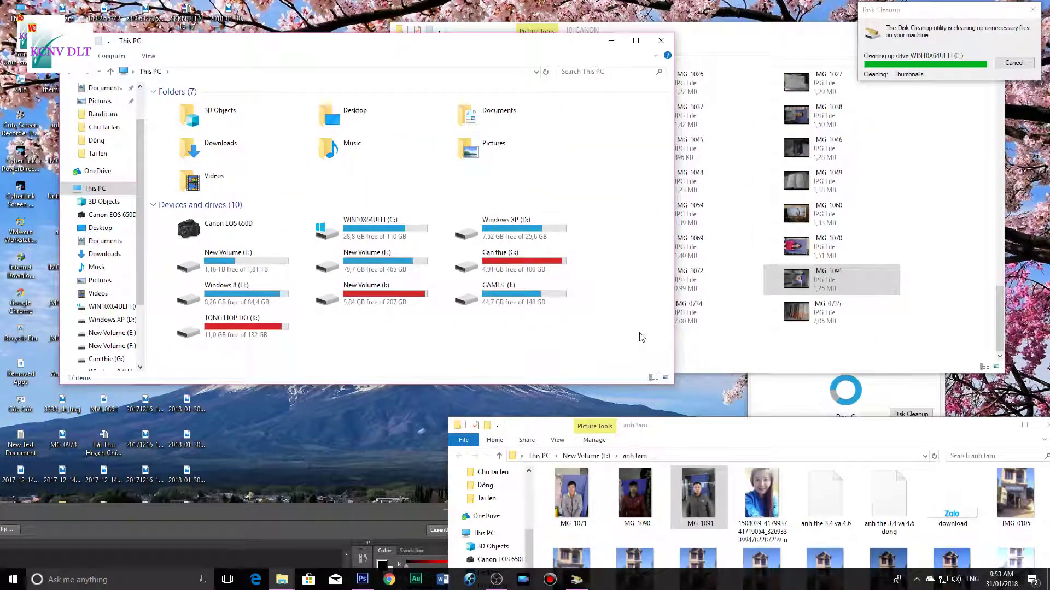
right_click(605, 289)
left_click(640, 329)
right_click(622, 290)
left_click(643, 335)
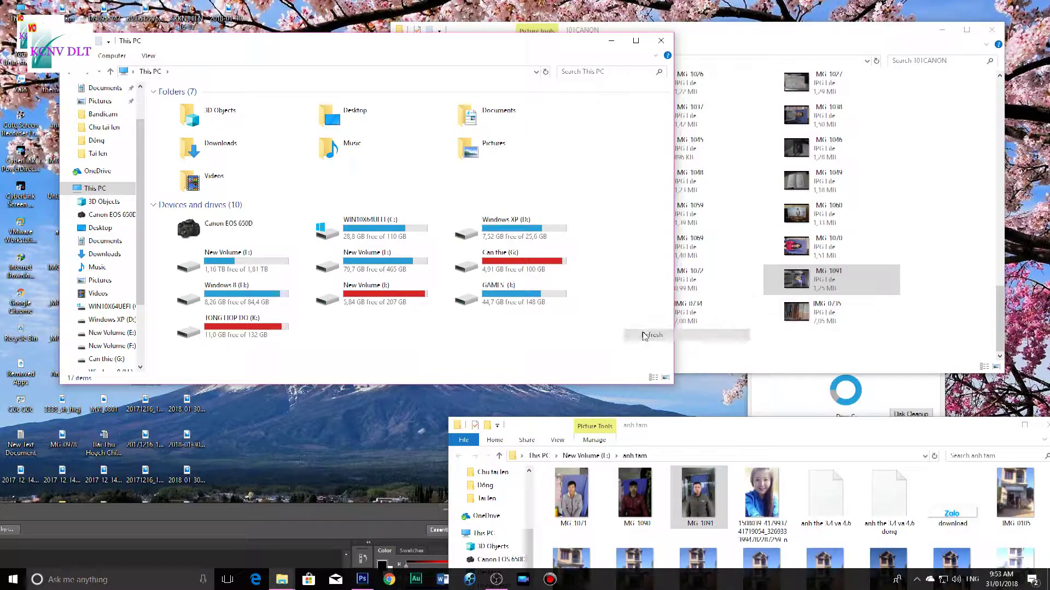
double_click(391, 234)
left_click(70, 72)
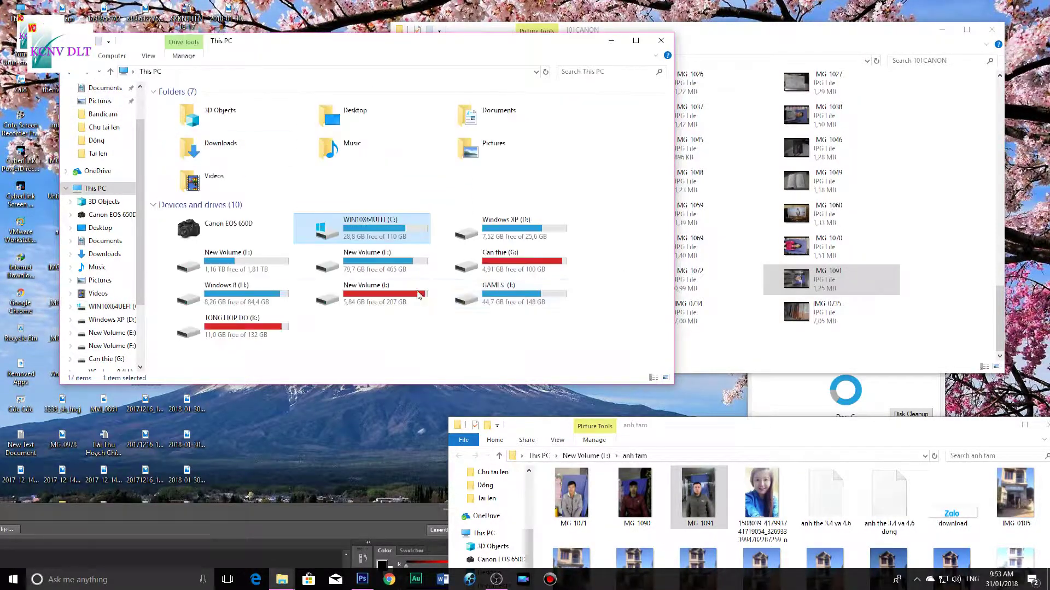
- Close the This PC window and move the 101CANON window further down the desktop
left_click(662, 44)
left_click_drag(663, 30, 638, 383)
left_click_drag(830, 243, 620, 86)
left_click(734, 74)
left_click_drag(410, 382, 739, 64)
- Open drive C: in a new File Explorer window and reposition it to inspect the remaining folders
key("super+e")
double_click(399, 234)
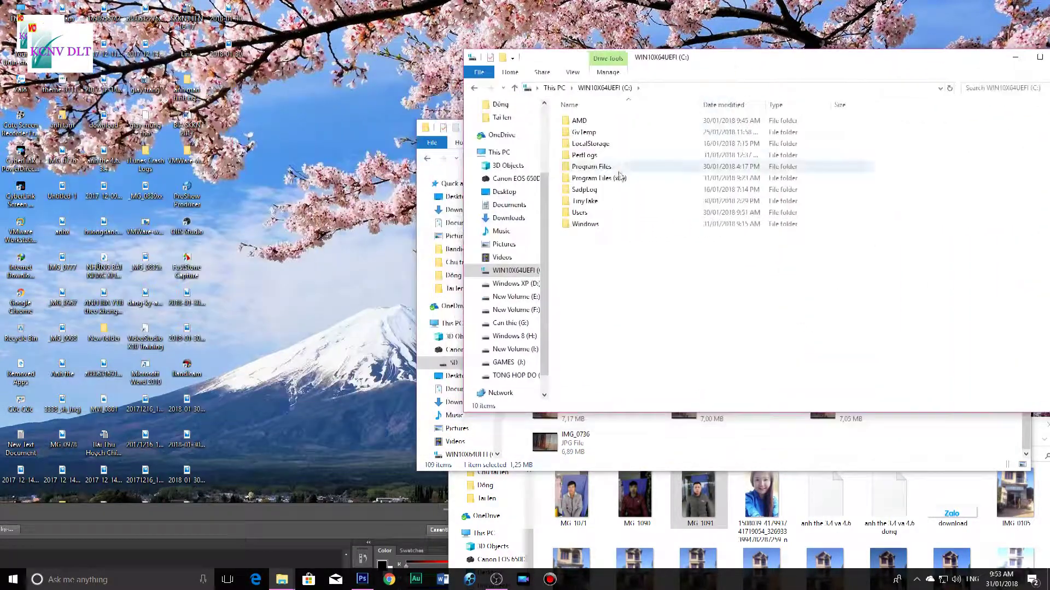
right_click(628, 288)
key("Escape")
left_click_drag(612, 257, 570, 17)
right_click(637, 263)
left_click(571, 21)
left_click_drag(662, 286, 642, 98)
left_click_drag(698, 60, 486, 50)
- Open drive C:'s properties, rescan it with Disk Cleanup to see what can still be removed, and cancel both dialogs
right_click(466, 314)
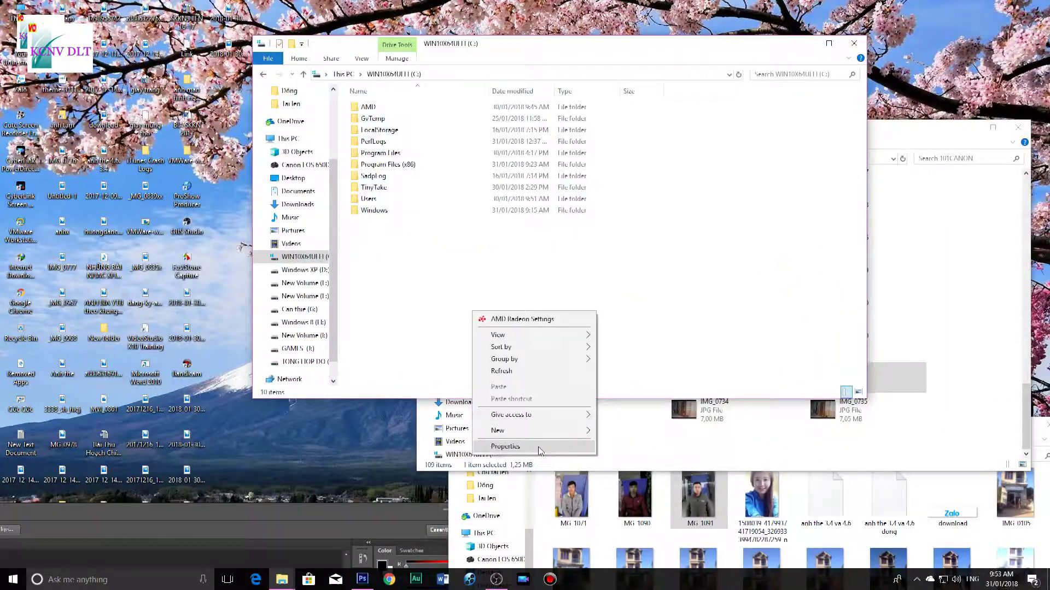
left_click(505, 446)
left_click(417, 270)
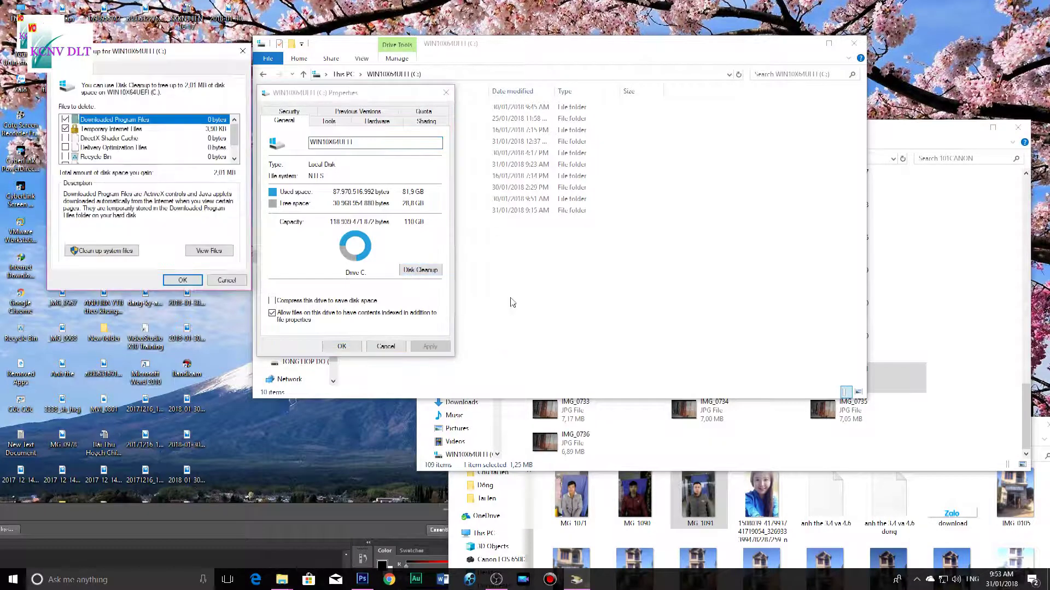
left_click(223, 283)
left_click(385, 347)
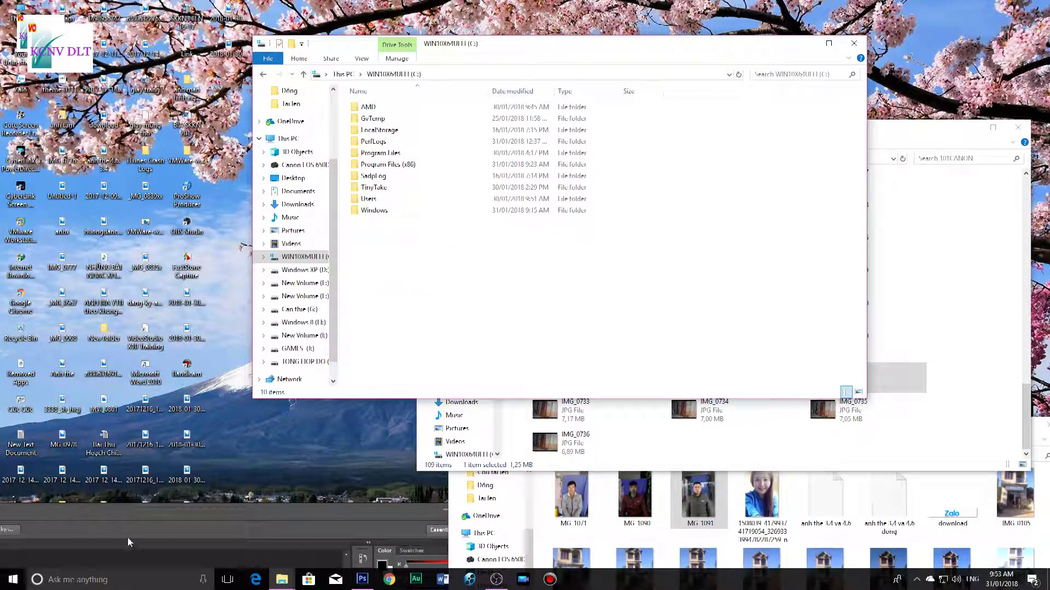
left_click(361, 467)
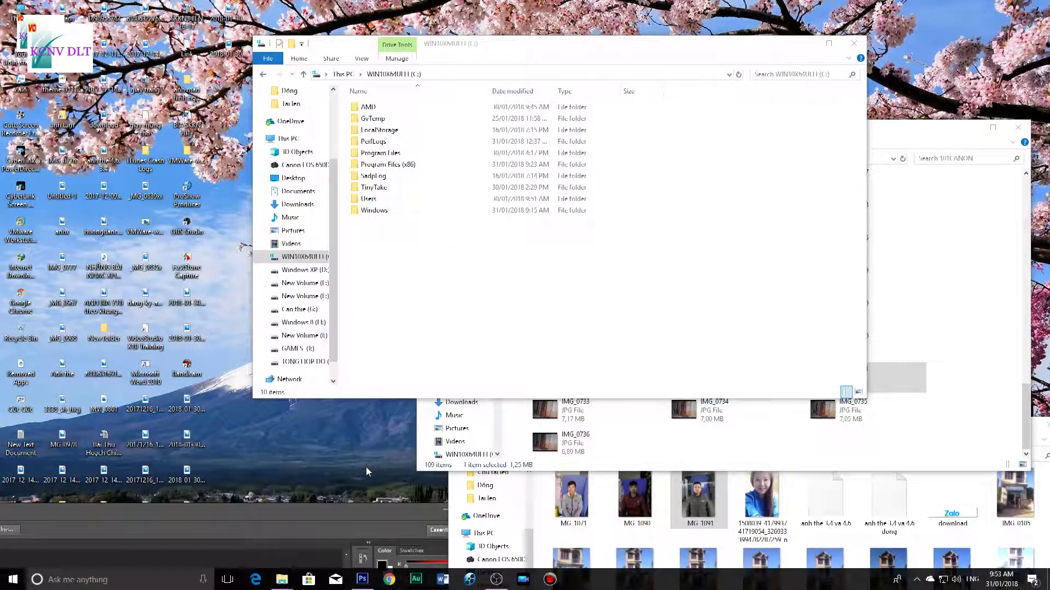
left_click(492, 583)
left_click(425, 479)
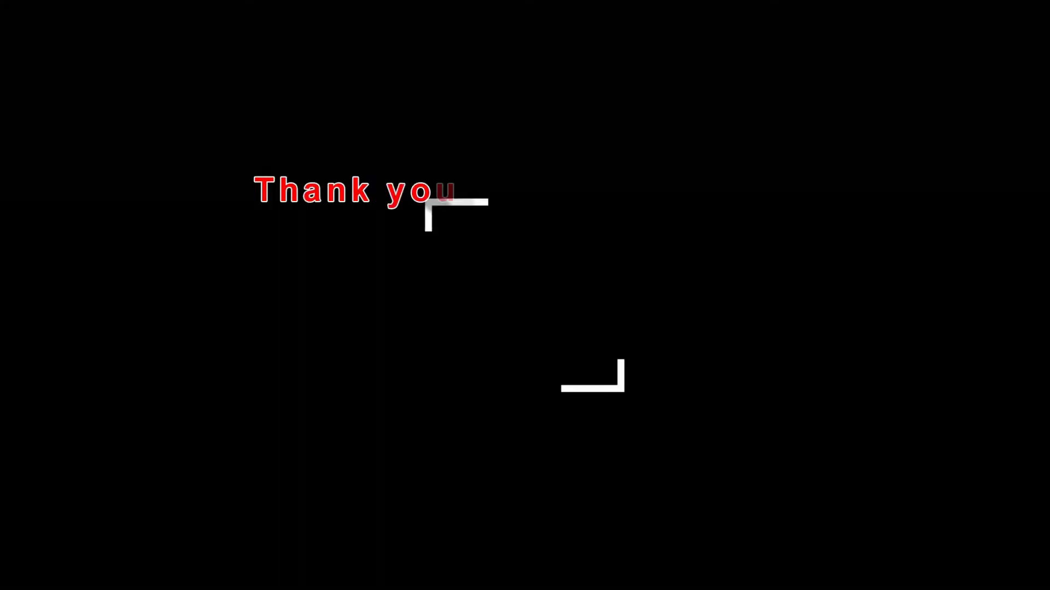